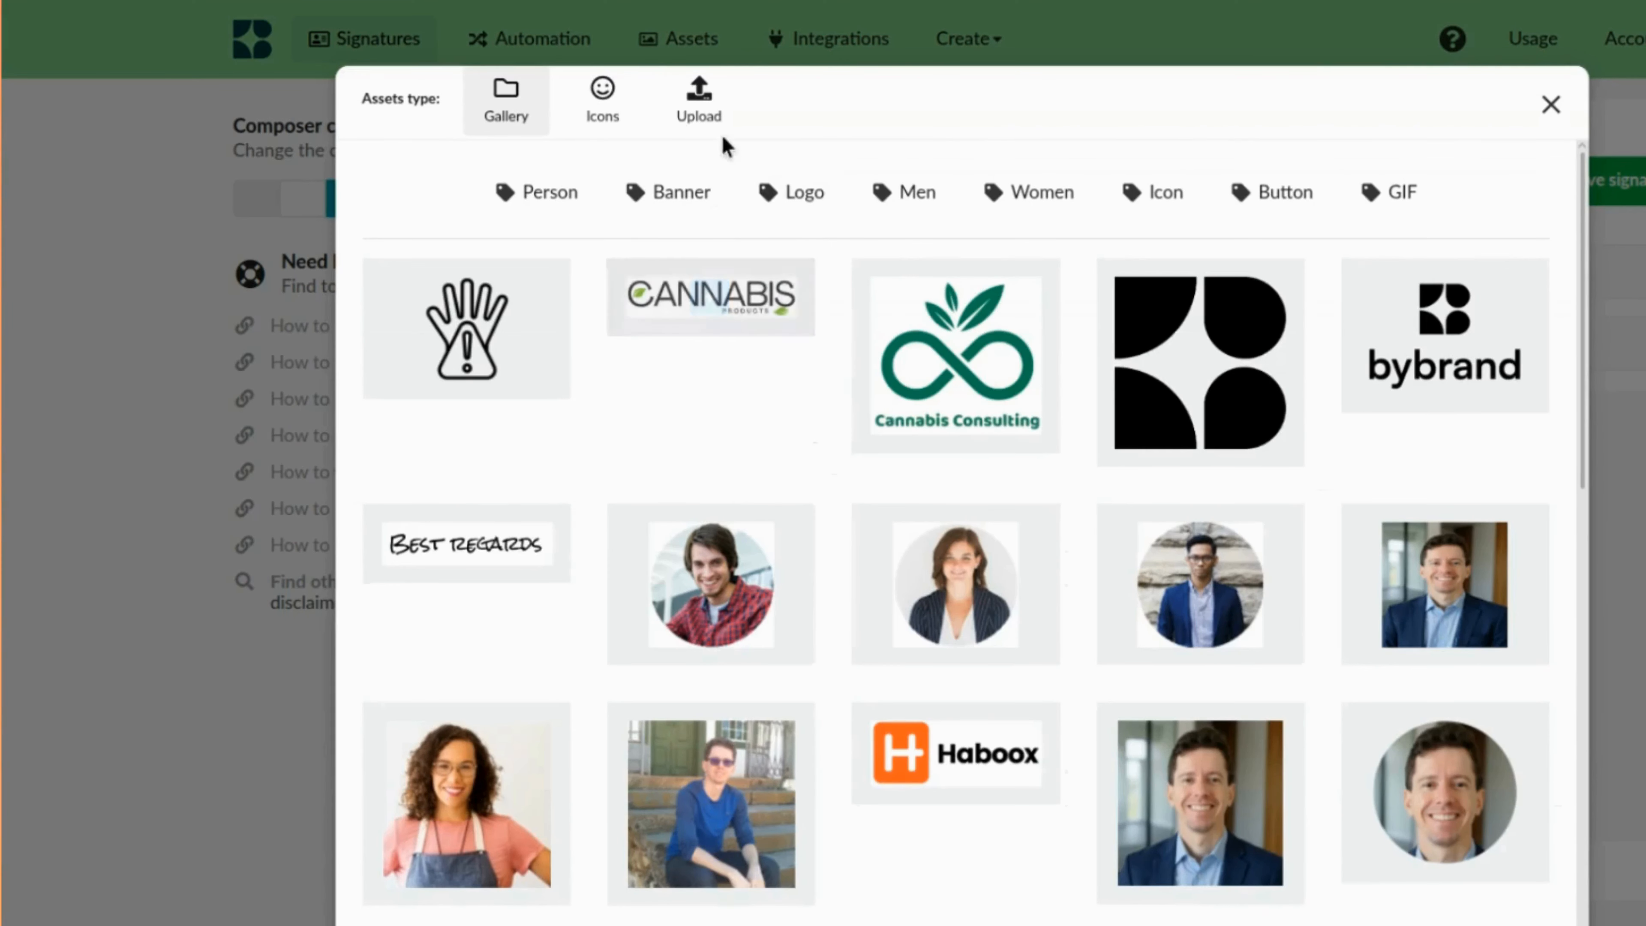
Upload the BioNova logo to replace the signature's logo image.
click(700, 110)
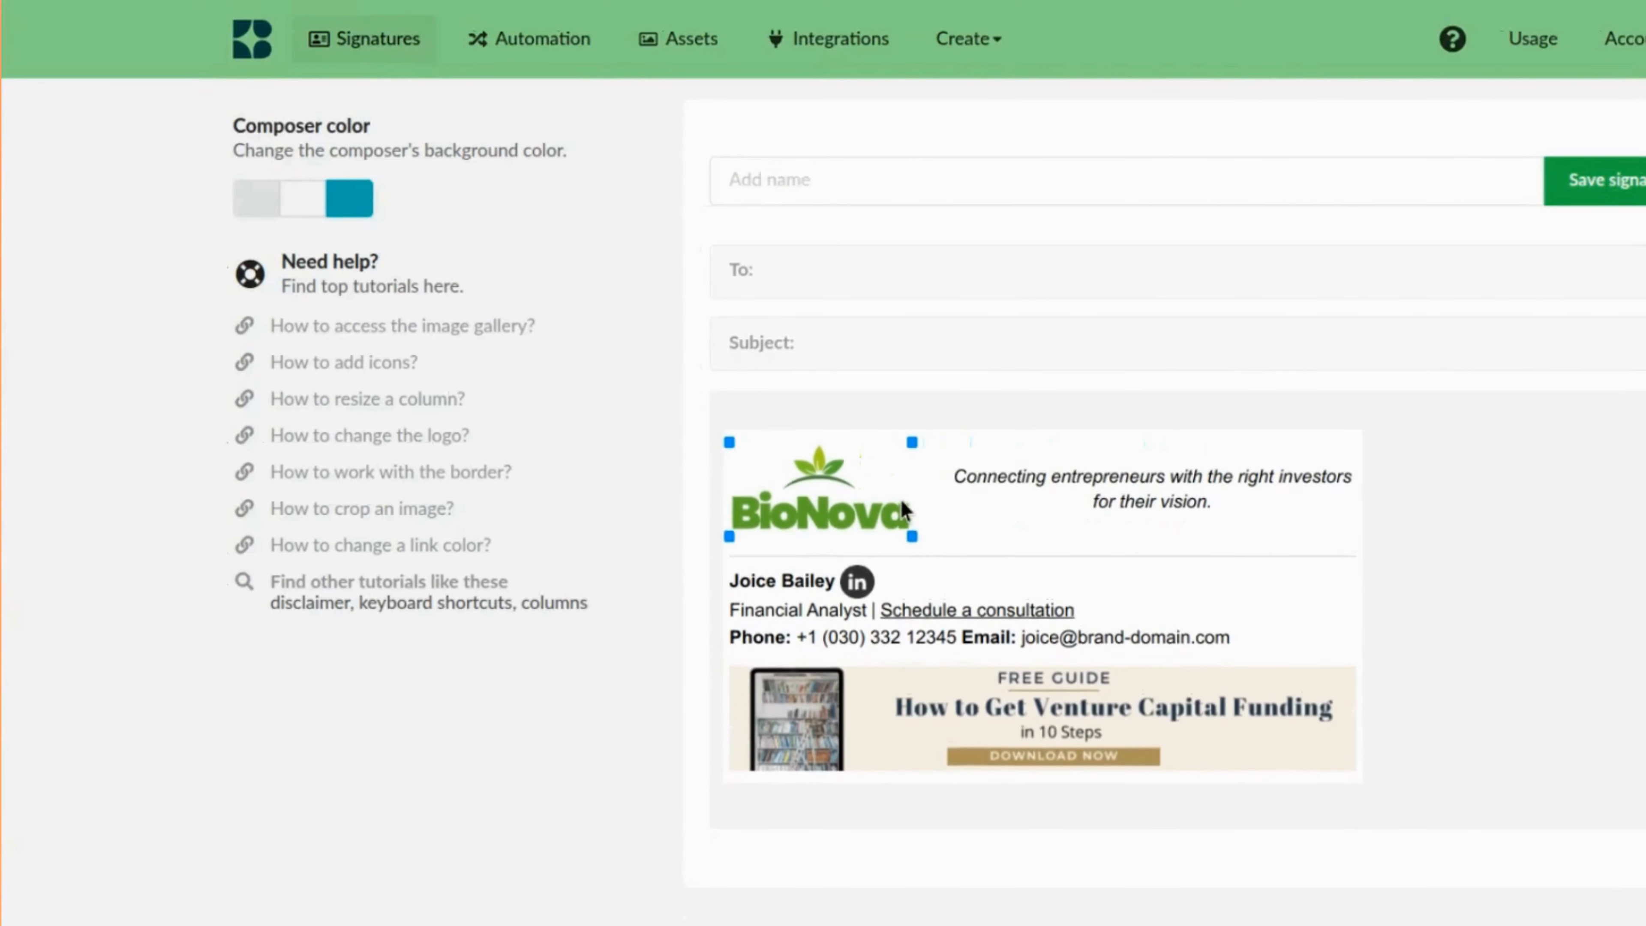
click(898, 501)
Replace the tagline beside the logo with the pasted text "Driving Innovation in Medical Cannabis & Research".
click(1128, 496)
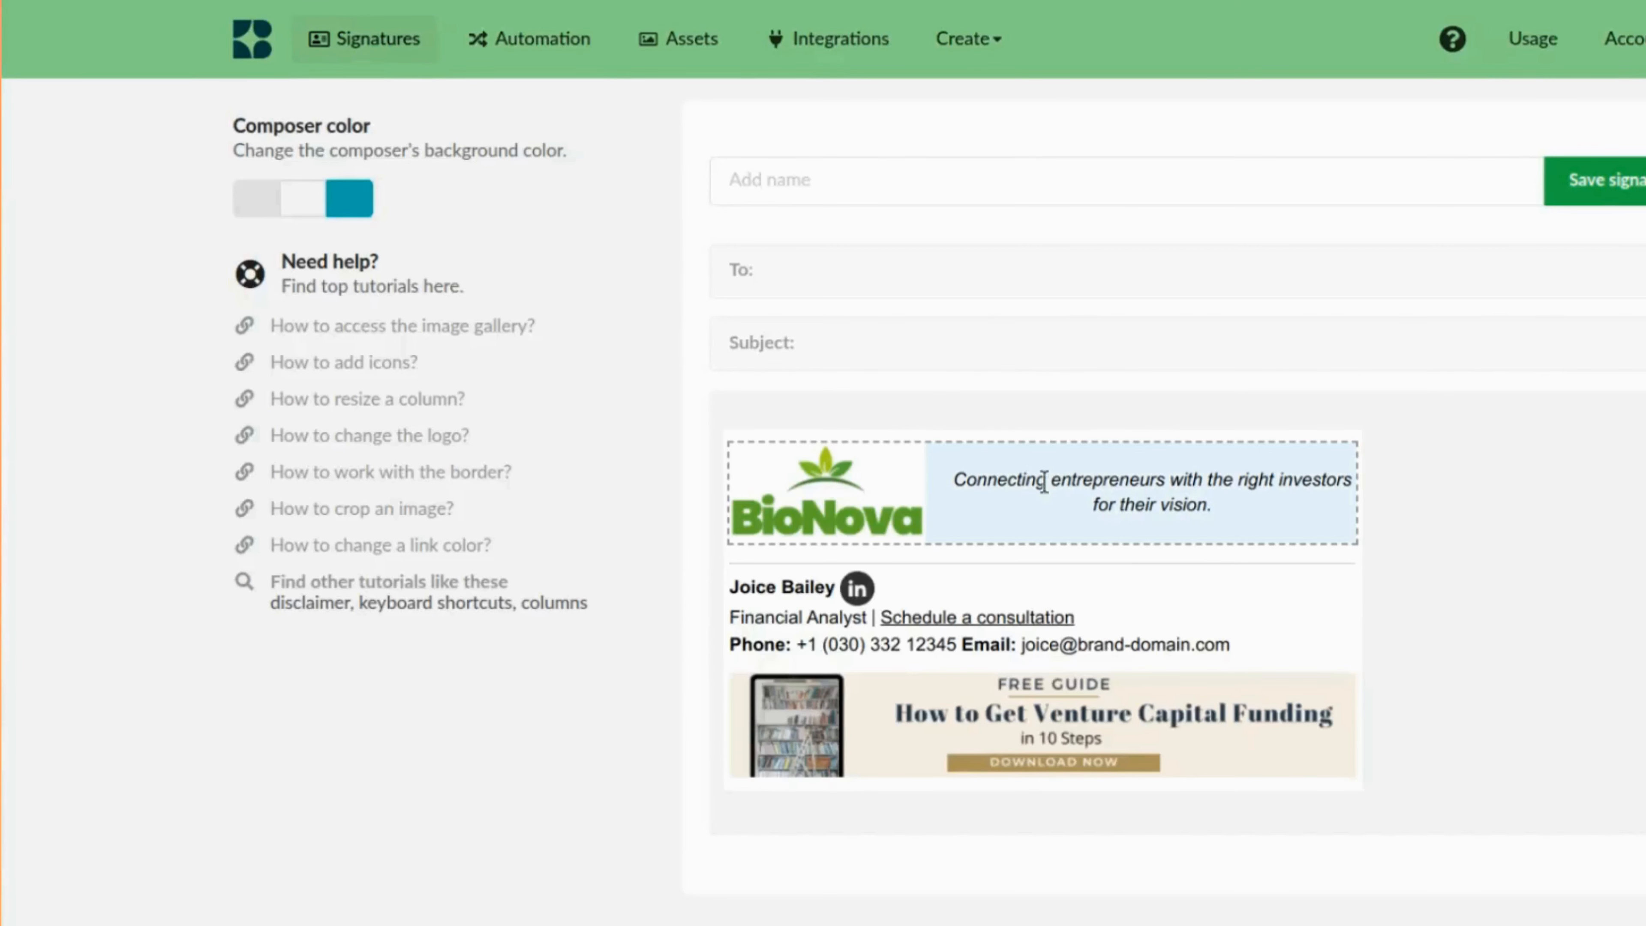
drag(965, 478, 1197, 502)
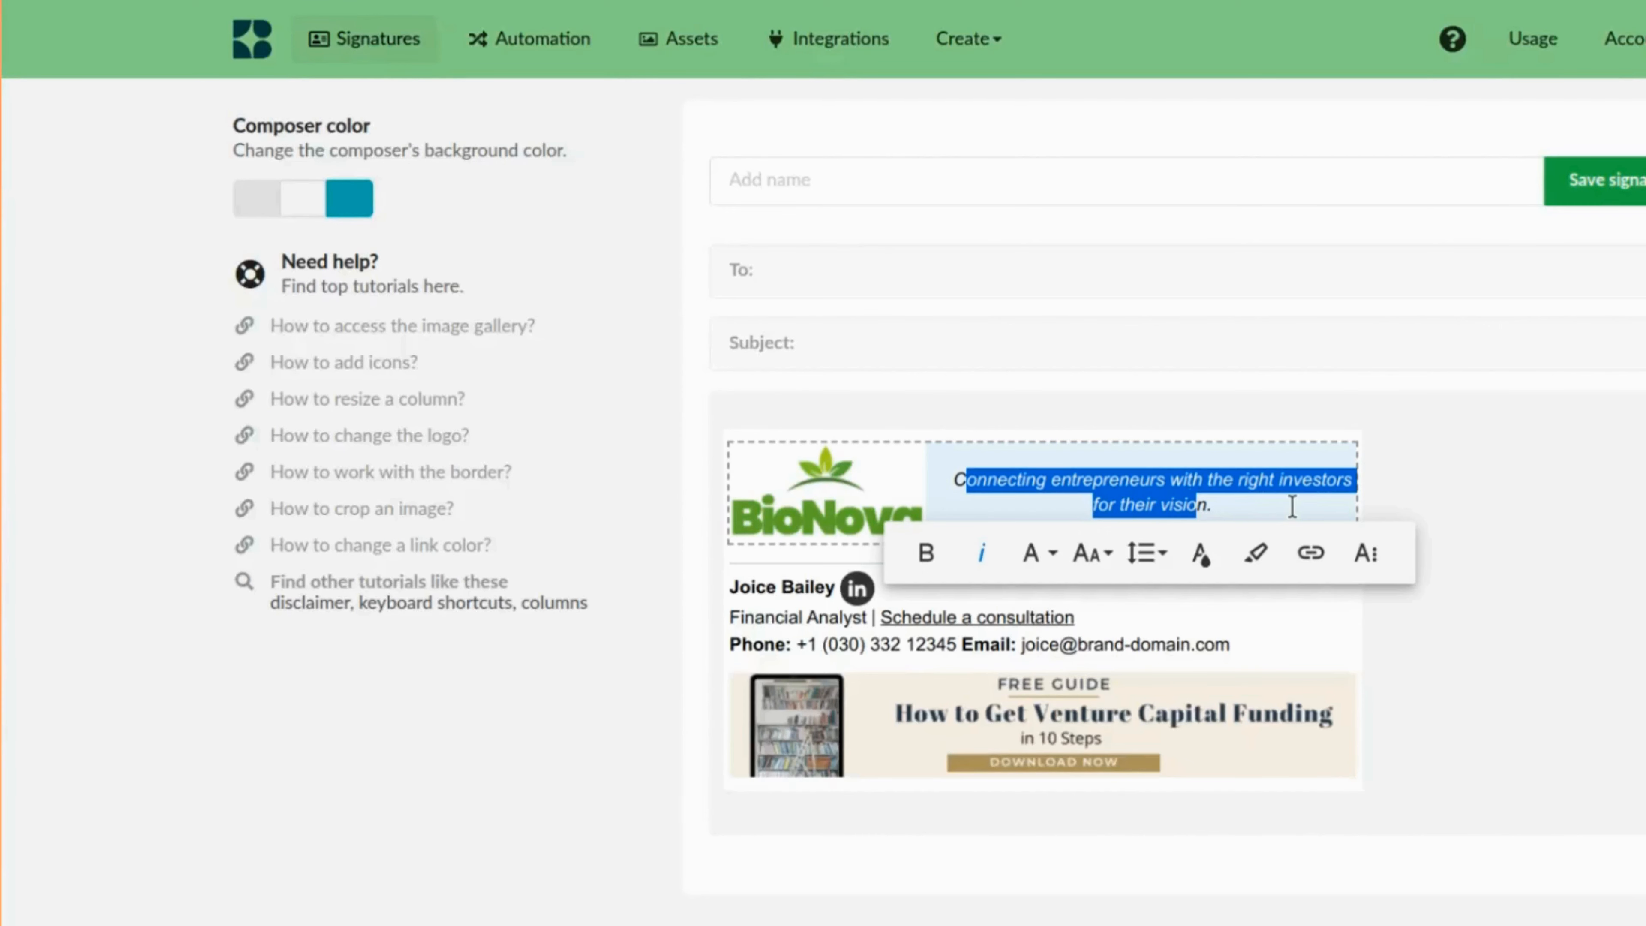
key(BackSpace)
text(🌱 Driving Innovation in Medical Cannabis & Research)
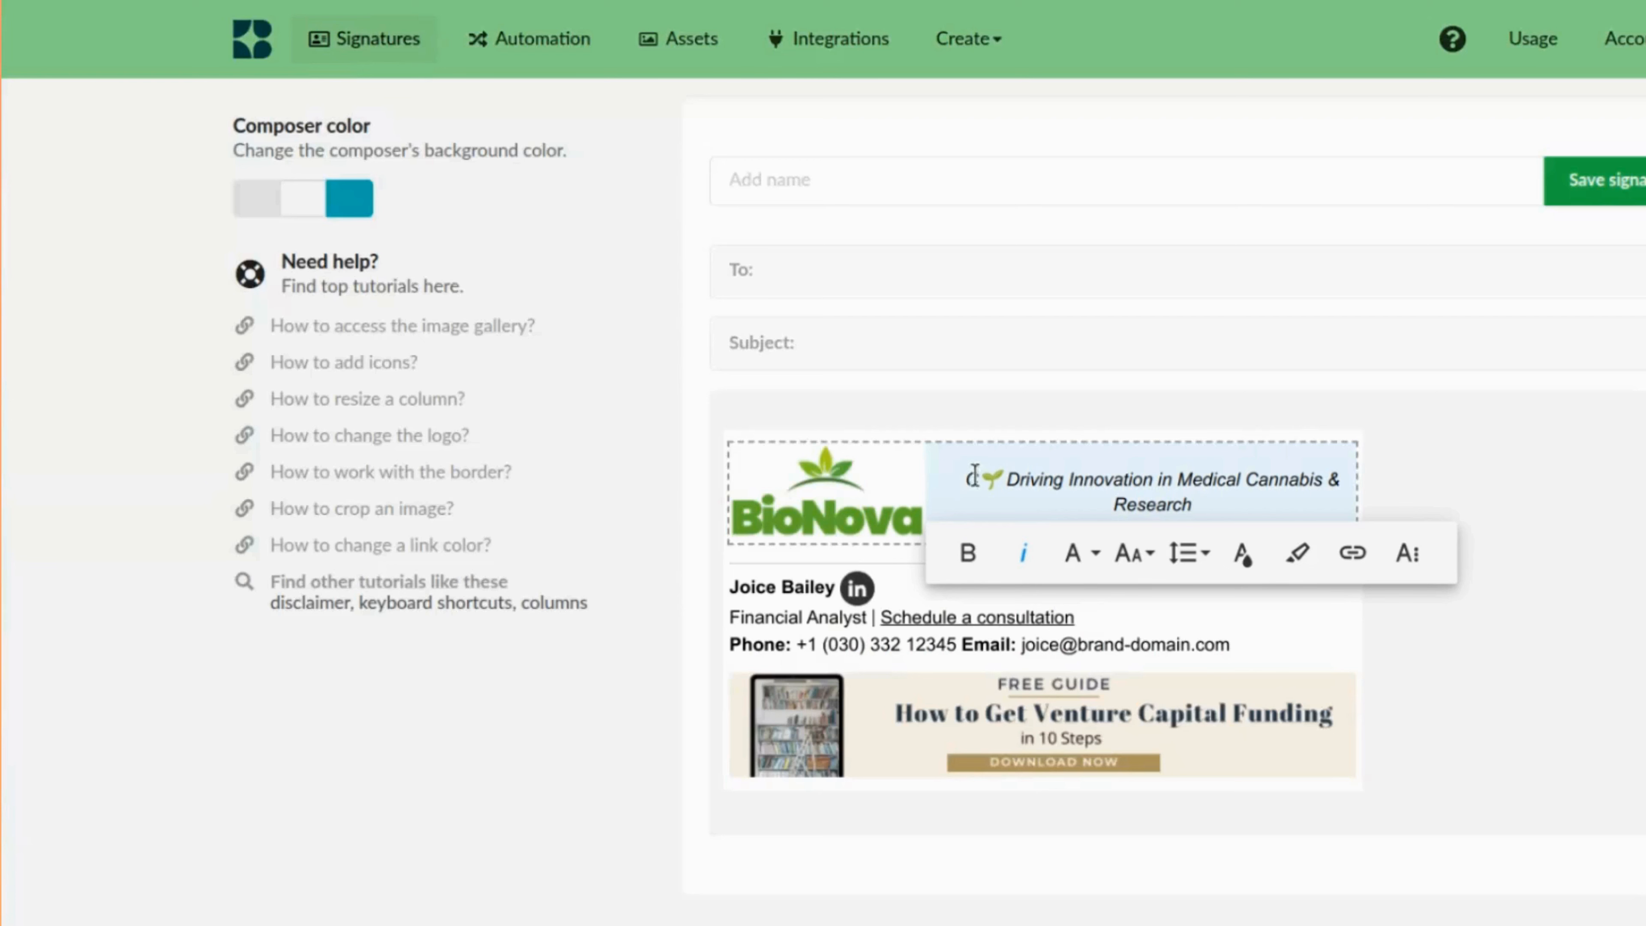
click(1057, 478)
key(BackSpace)
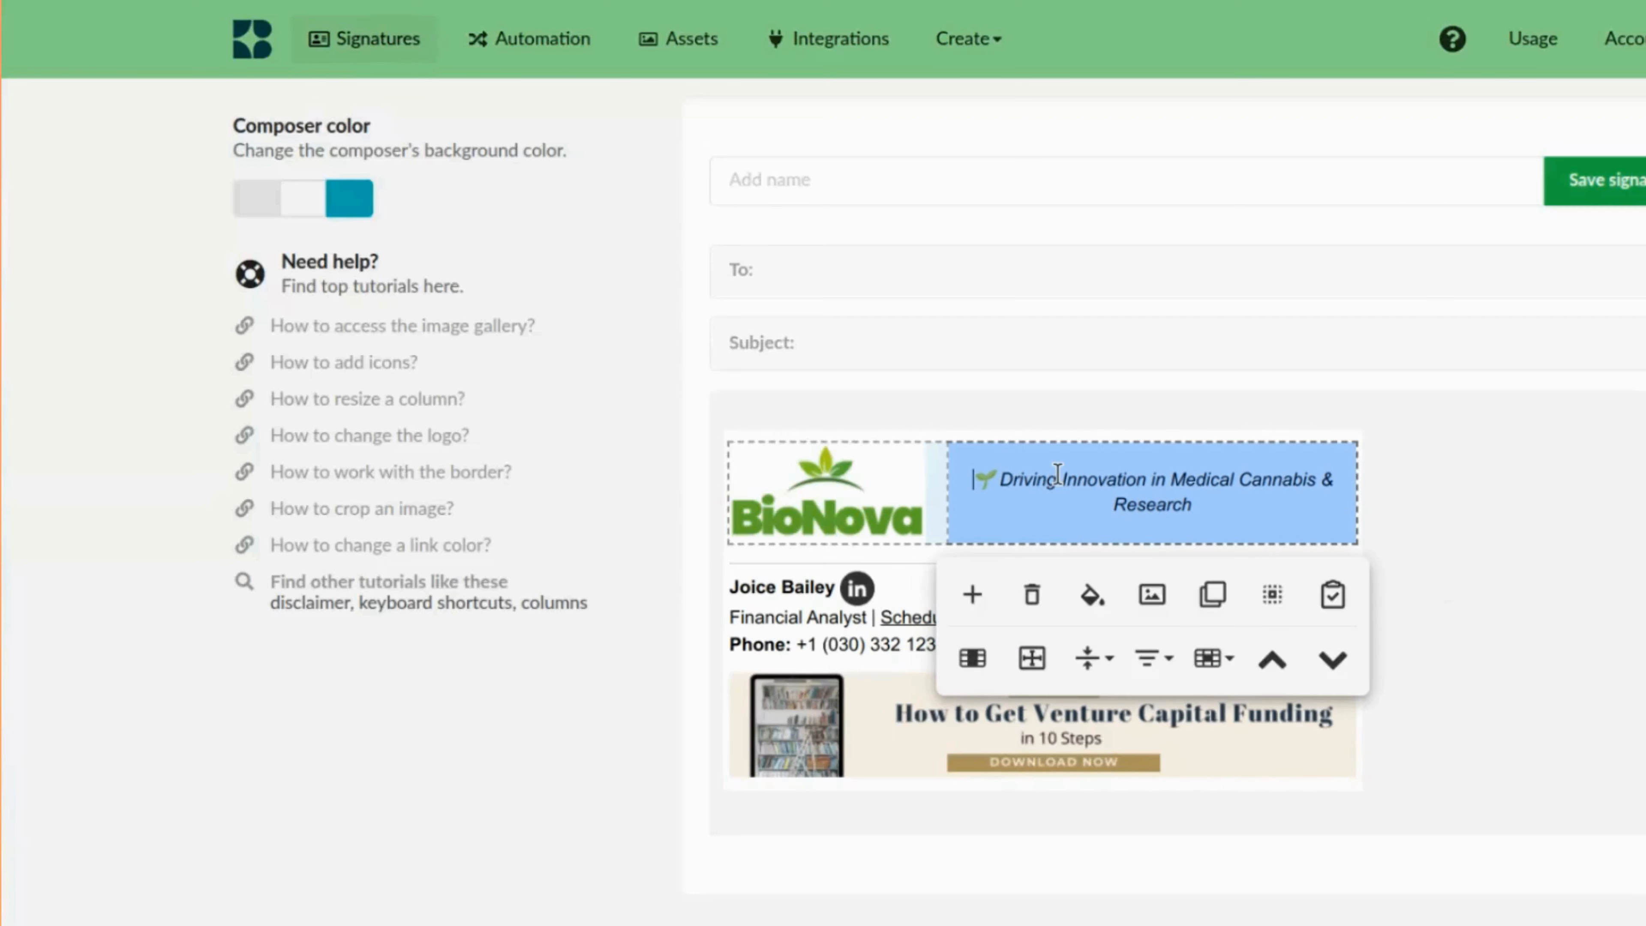
key(Right)
key(Left)
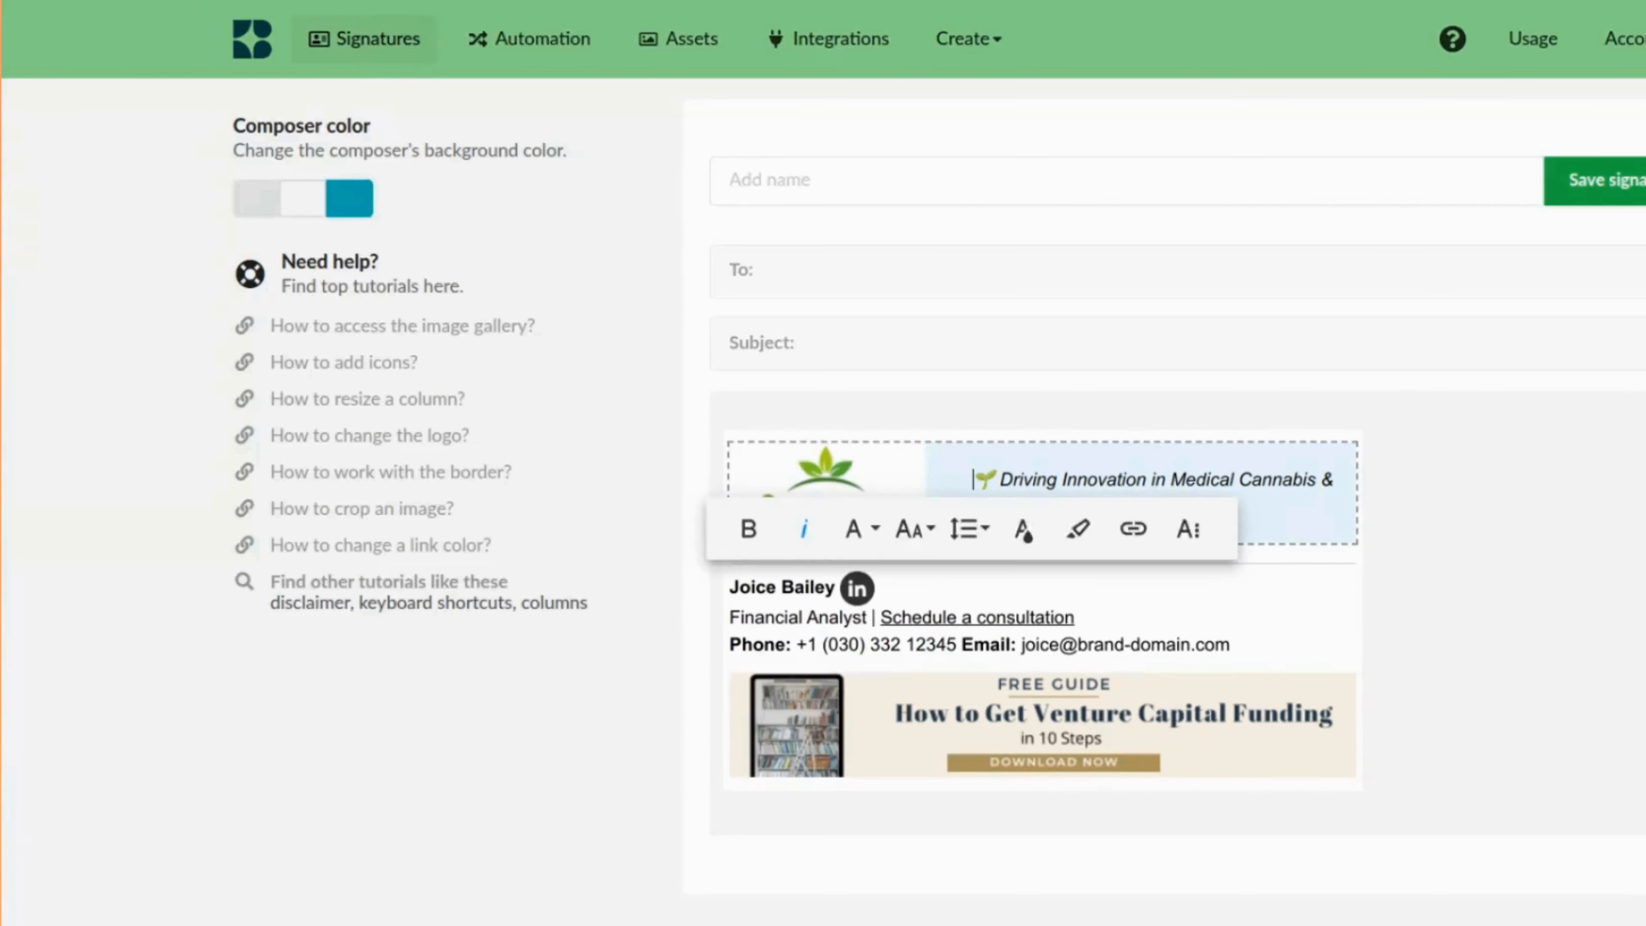
Select the whole tagline and set its font size to 16.
key(shift+Down)
key(shift+End)
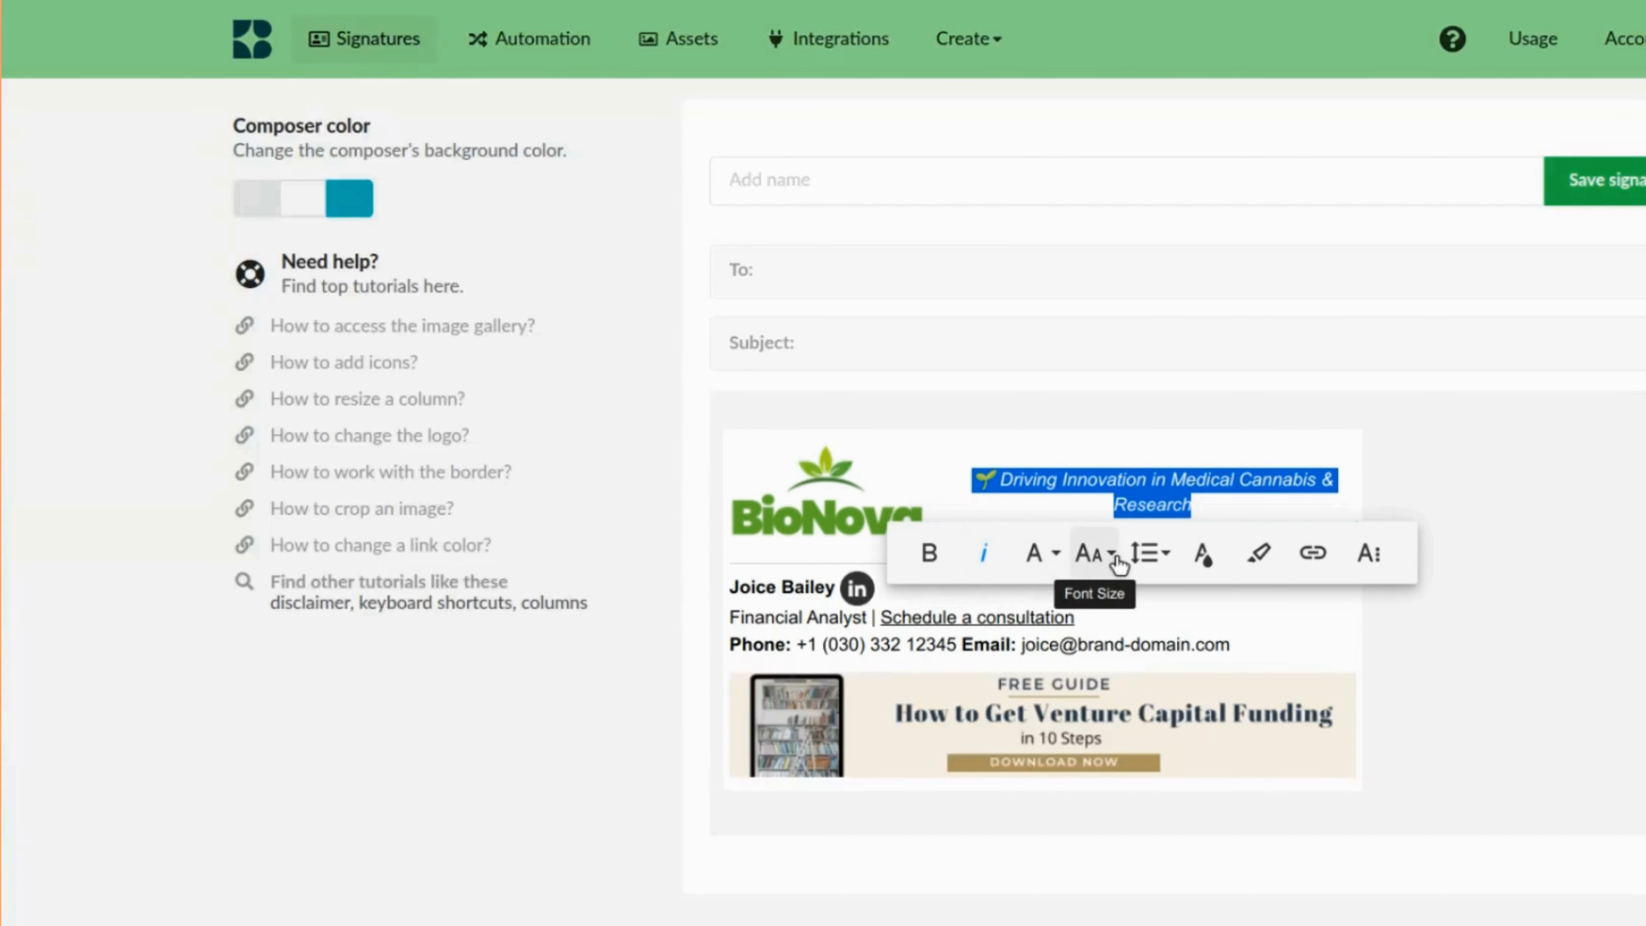
click(1102, 558)
scroll(1110, 665, up, 1)
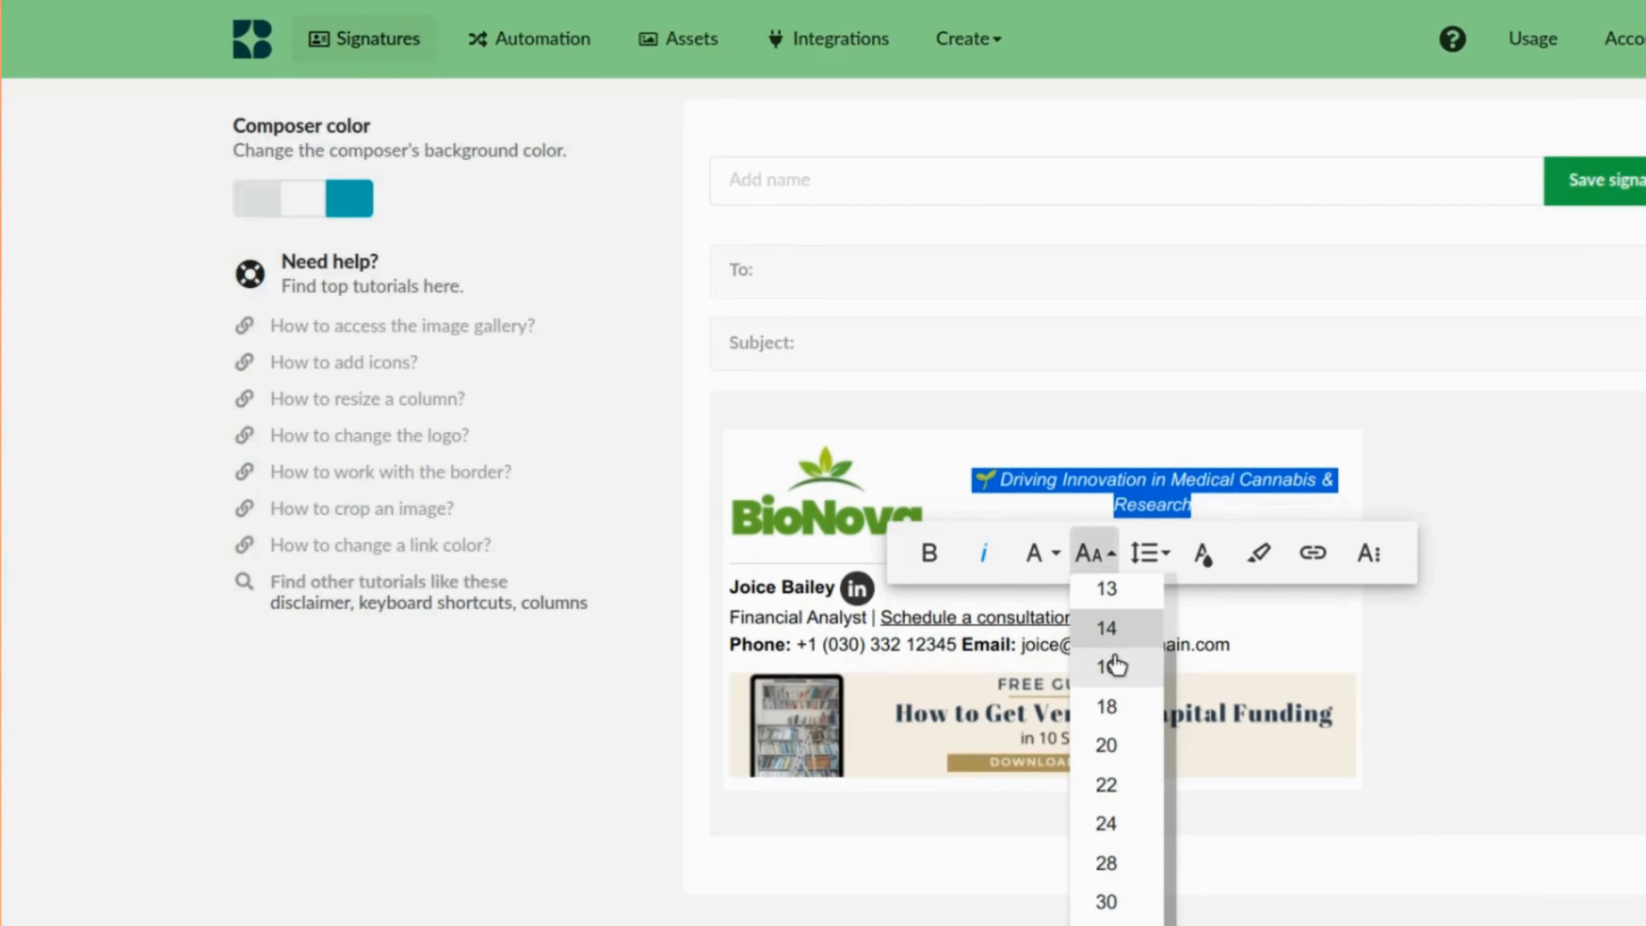
click(1124, 629)
click(1095, 556)
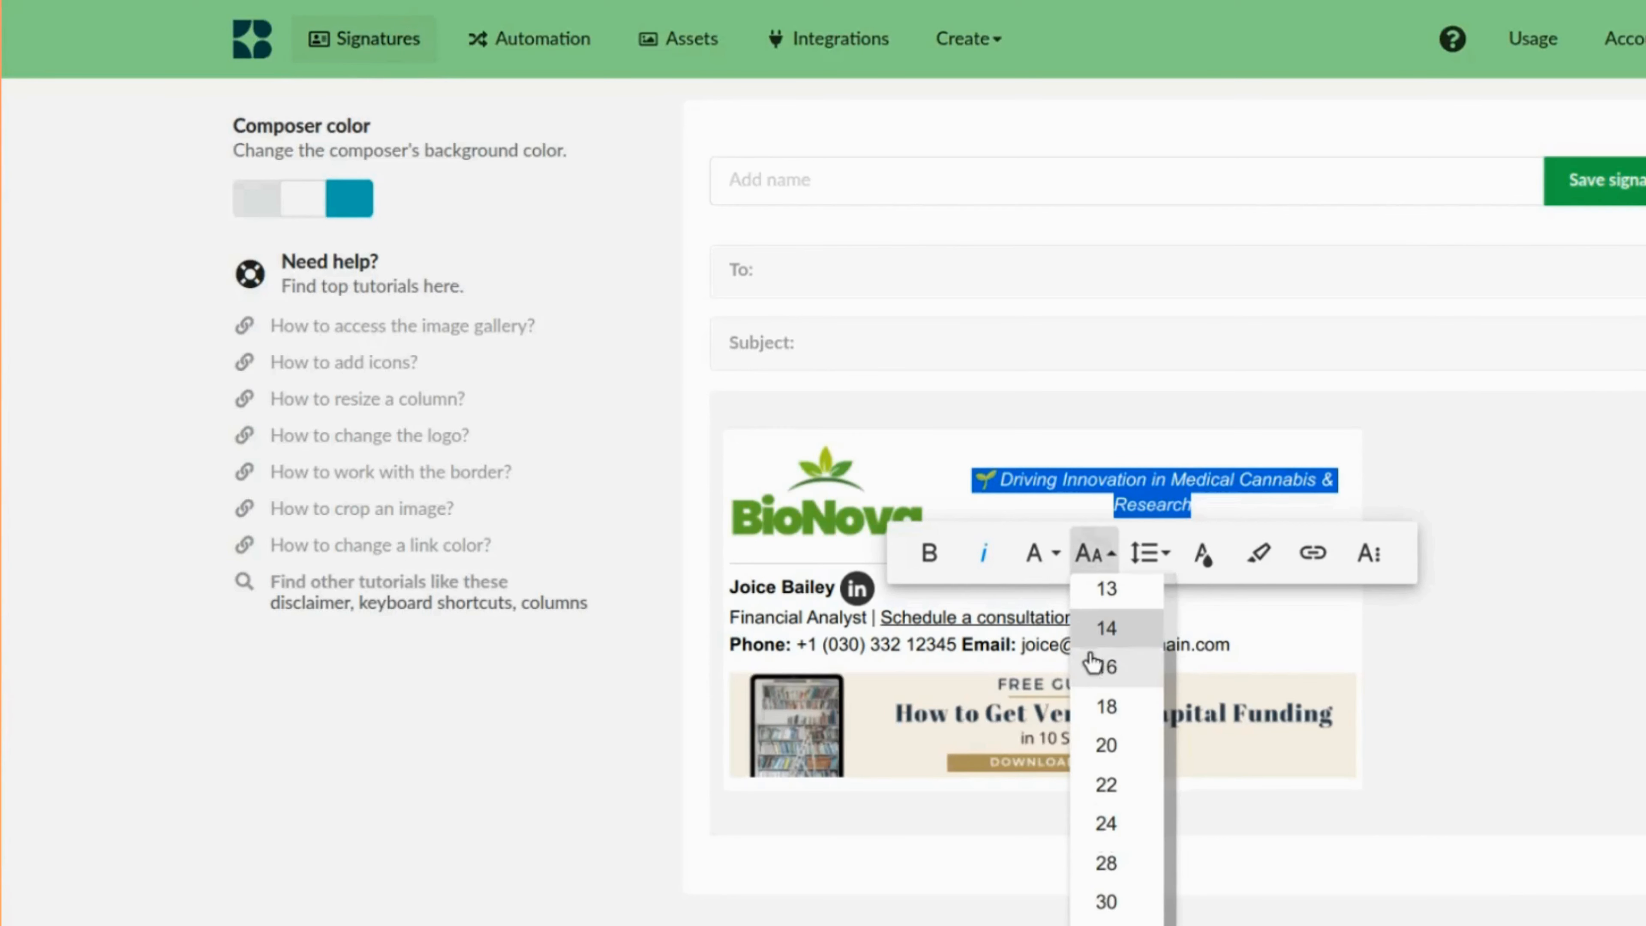
click(1110, 667)
click(1499, 484)
Replace the signature's name with the new person's full name.
click(933, 579)
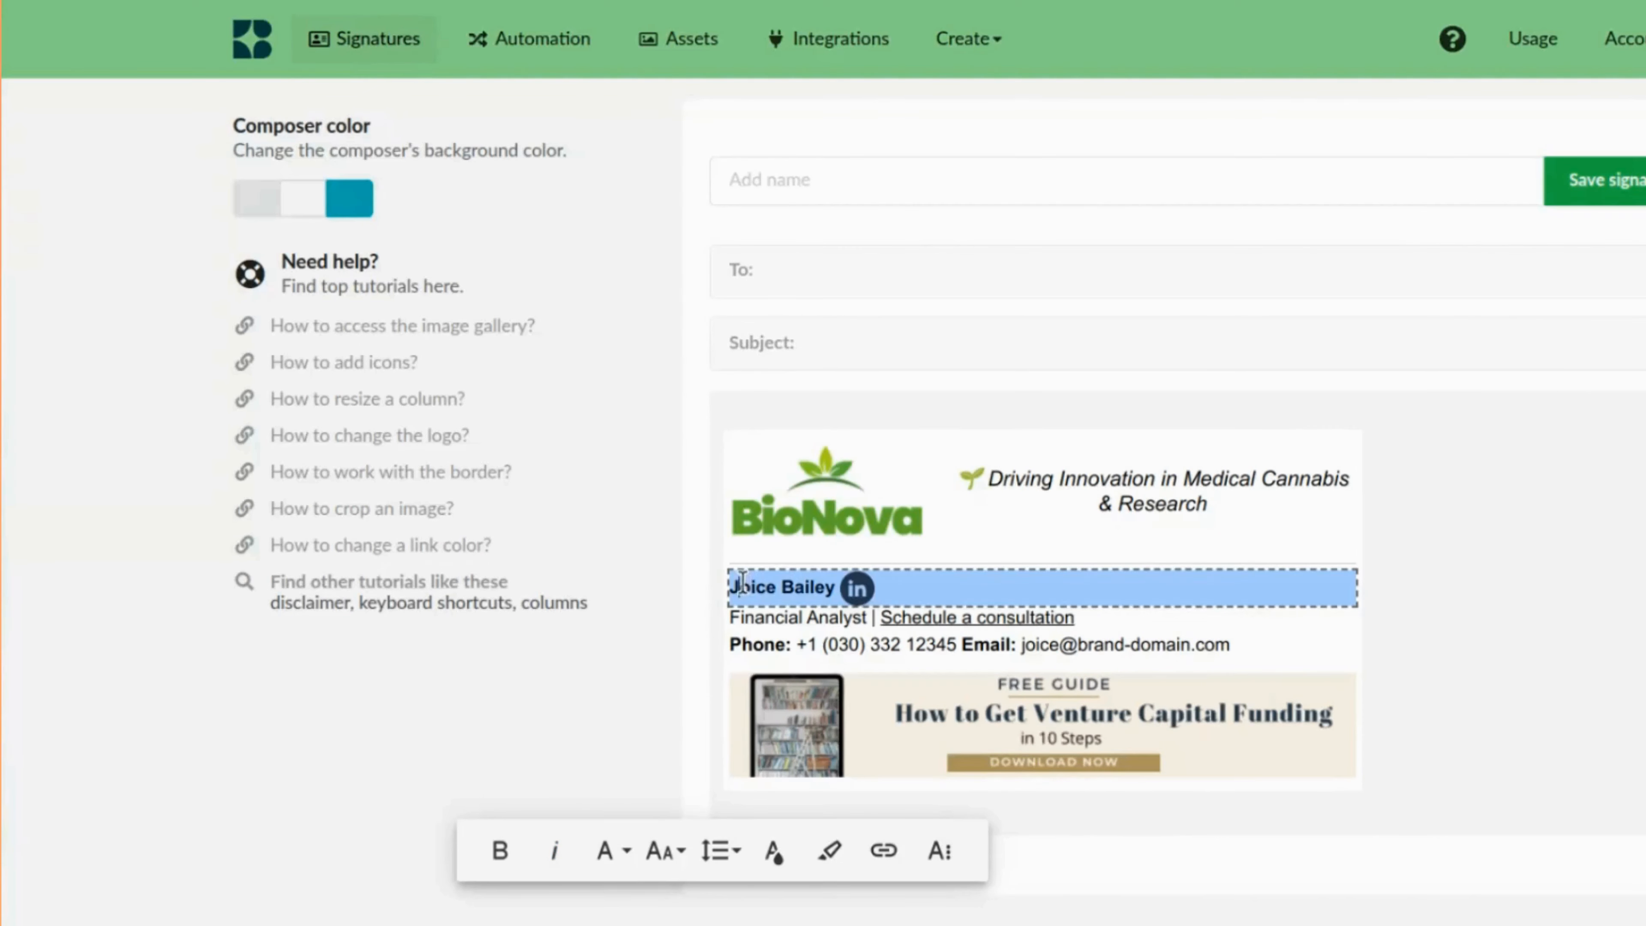
key(Delete)
key(Delete)
key(Delete)
key(Delete)
key(Delete)
key(Delete)
key(Delete)
key(Delete)
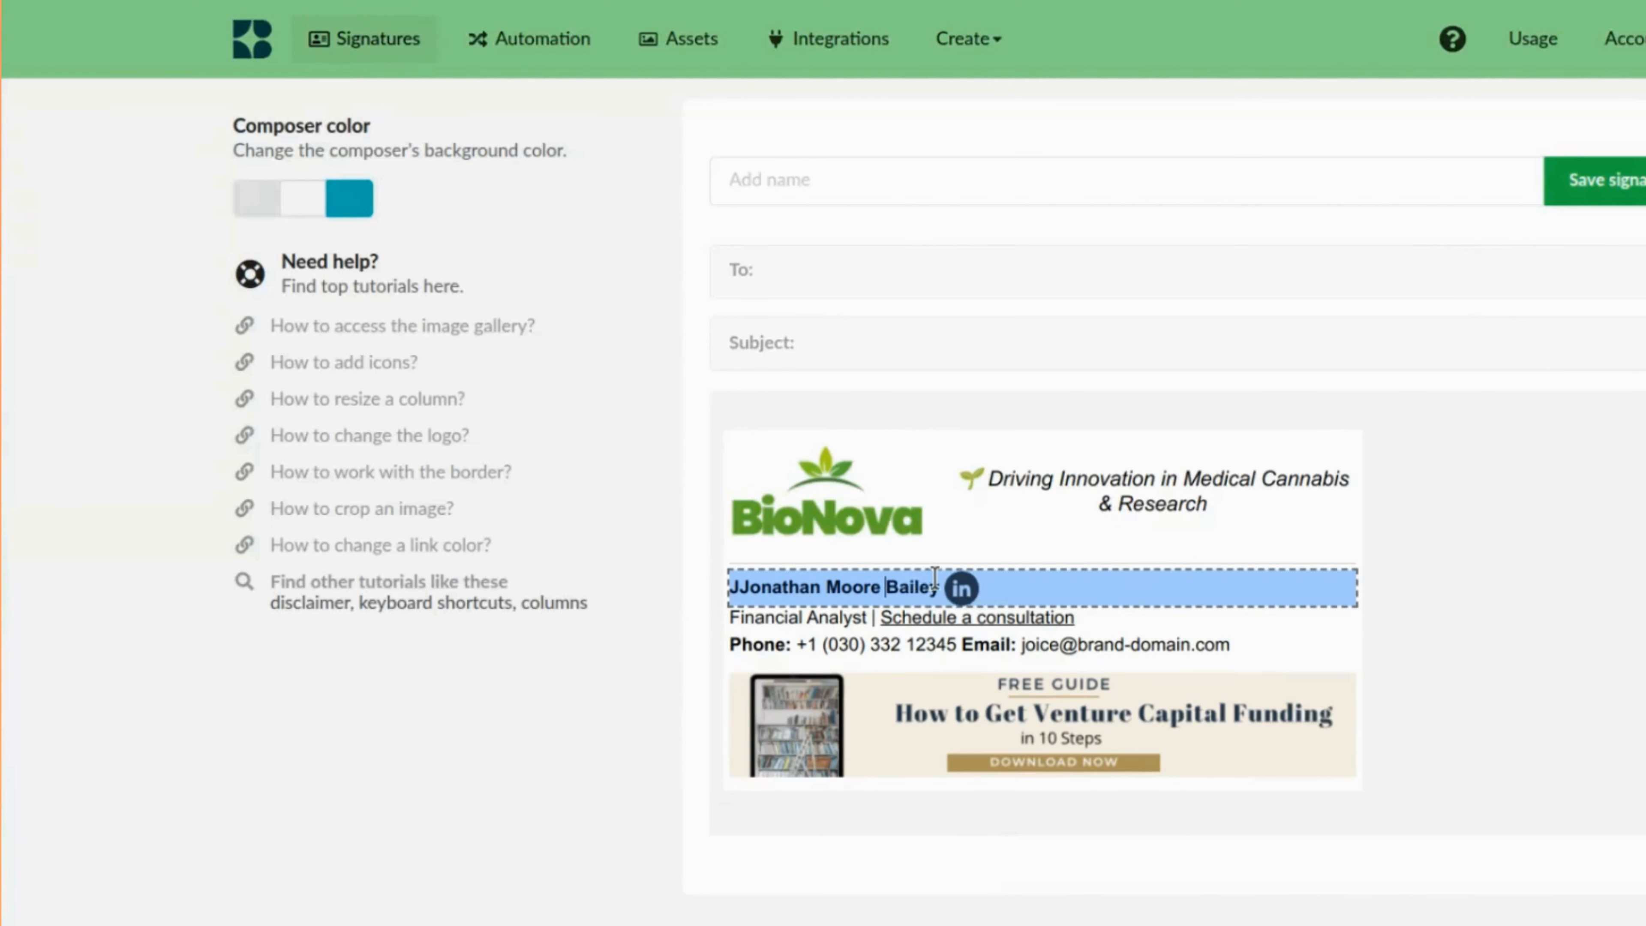
key(Delete)
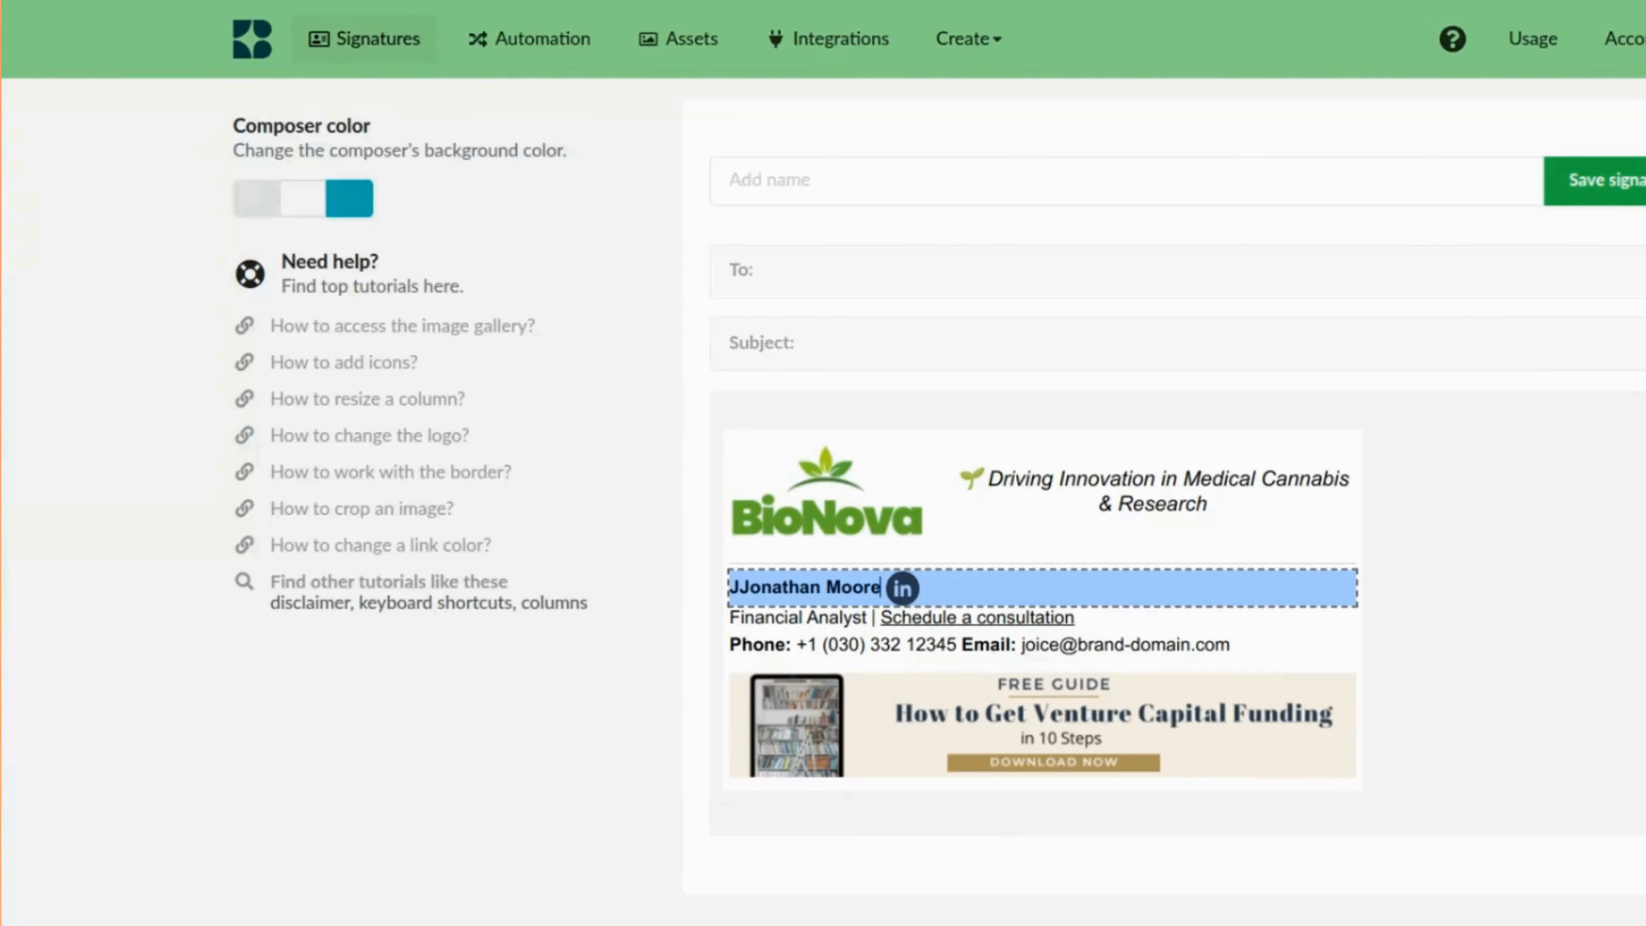
click(747, 583)
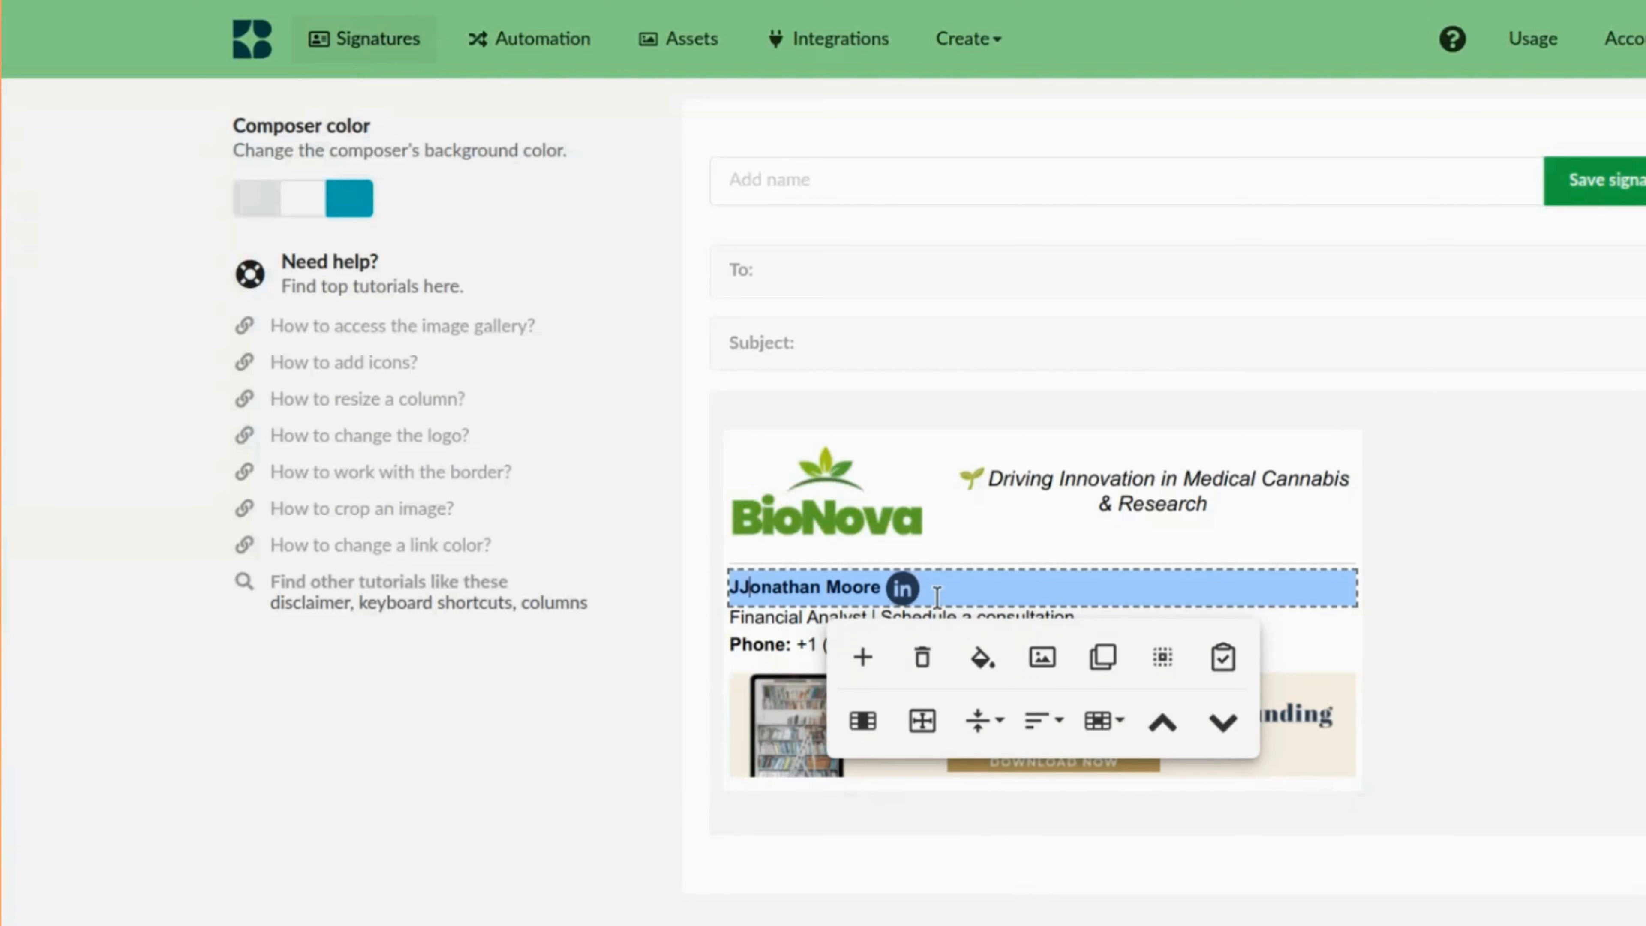
key(BackSpace)
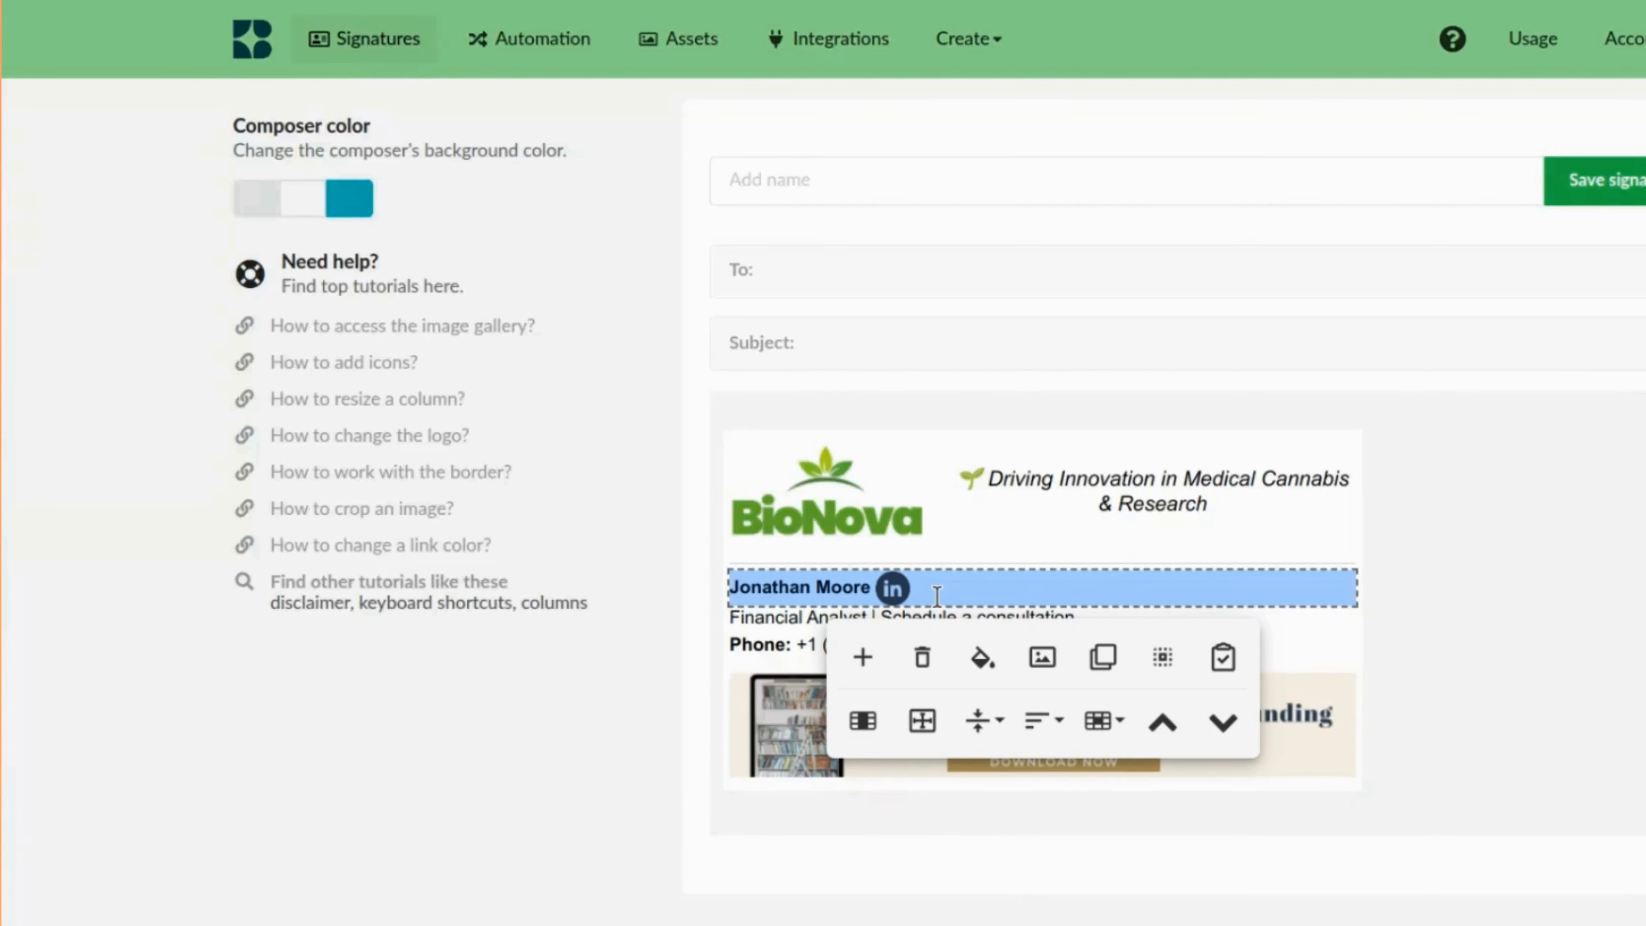
Replace the job title line with "CEO & Co-Founder | BioNova Cannabis Solutions".
click(943, 616)
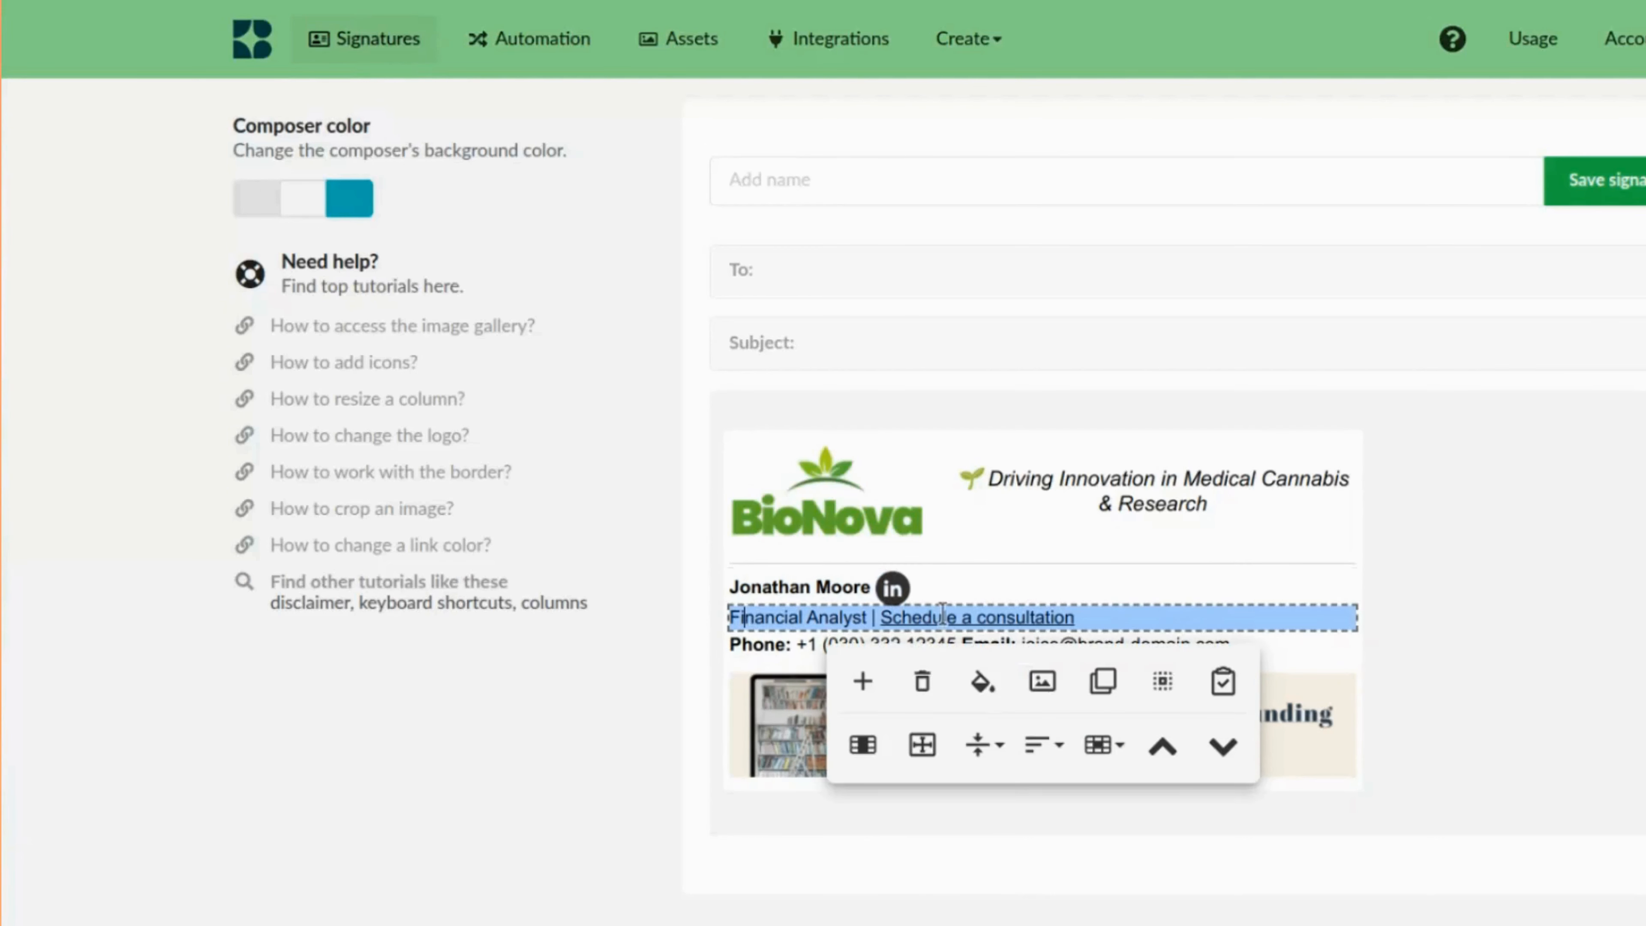
key(ctrl+a)
key(BackSpace)
text(CEO & Co-Founder | BioNova Cannabis Solutions)
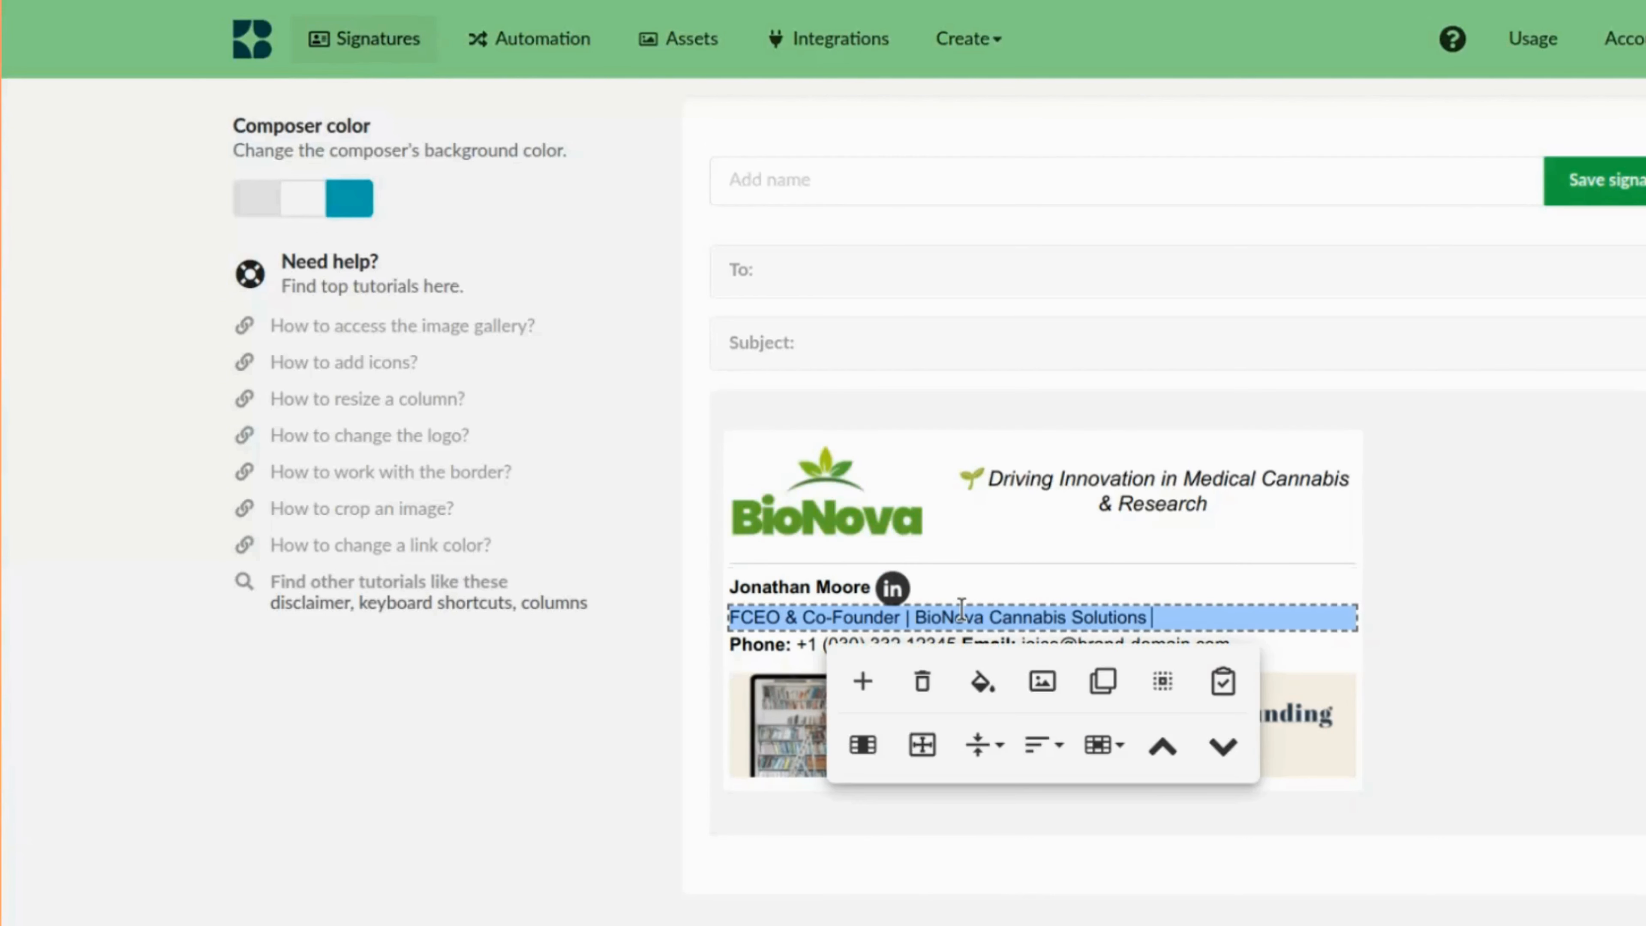
key(Home)
key(Delete)
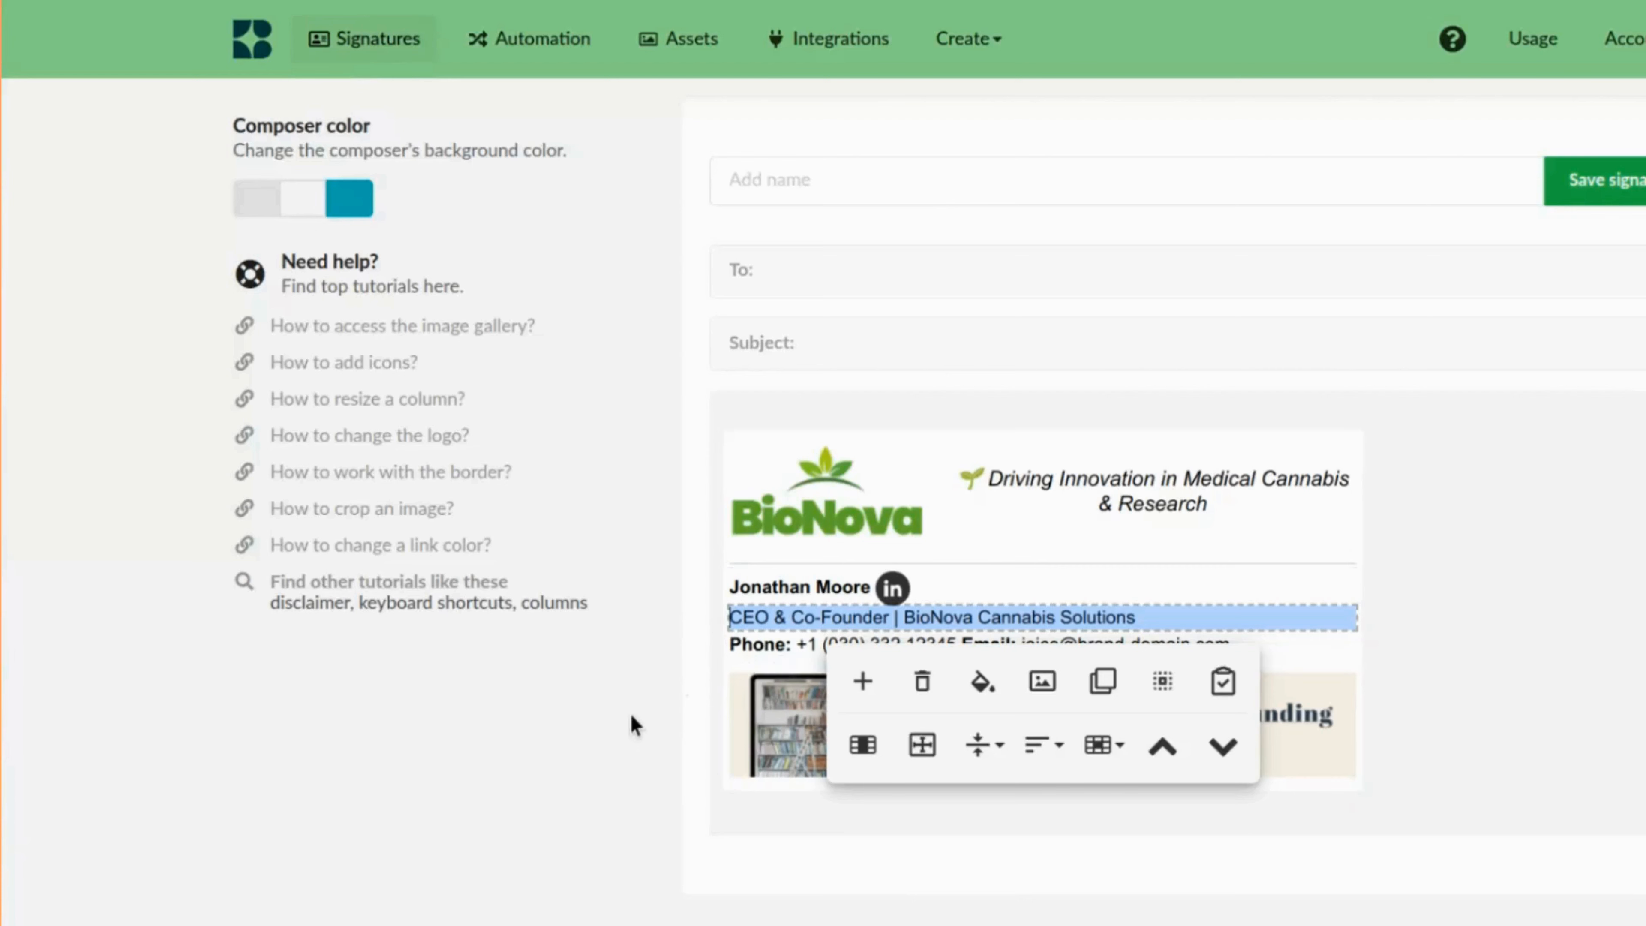
Replace the e-mail address in the contact line with the new contact's e-mail.
click(1087, 644)
drag(1035, 640, 1240, 642)
key(BackSpace)
key(BackSpace)
key(BackSpace)
key(ctrl+v)
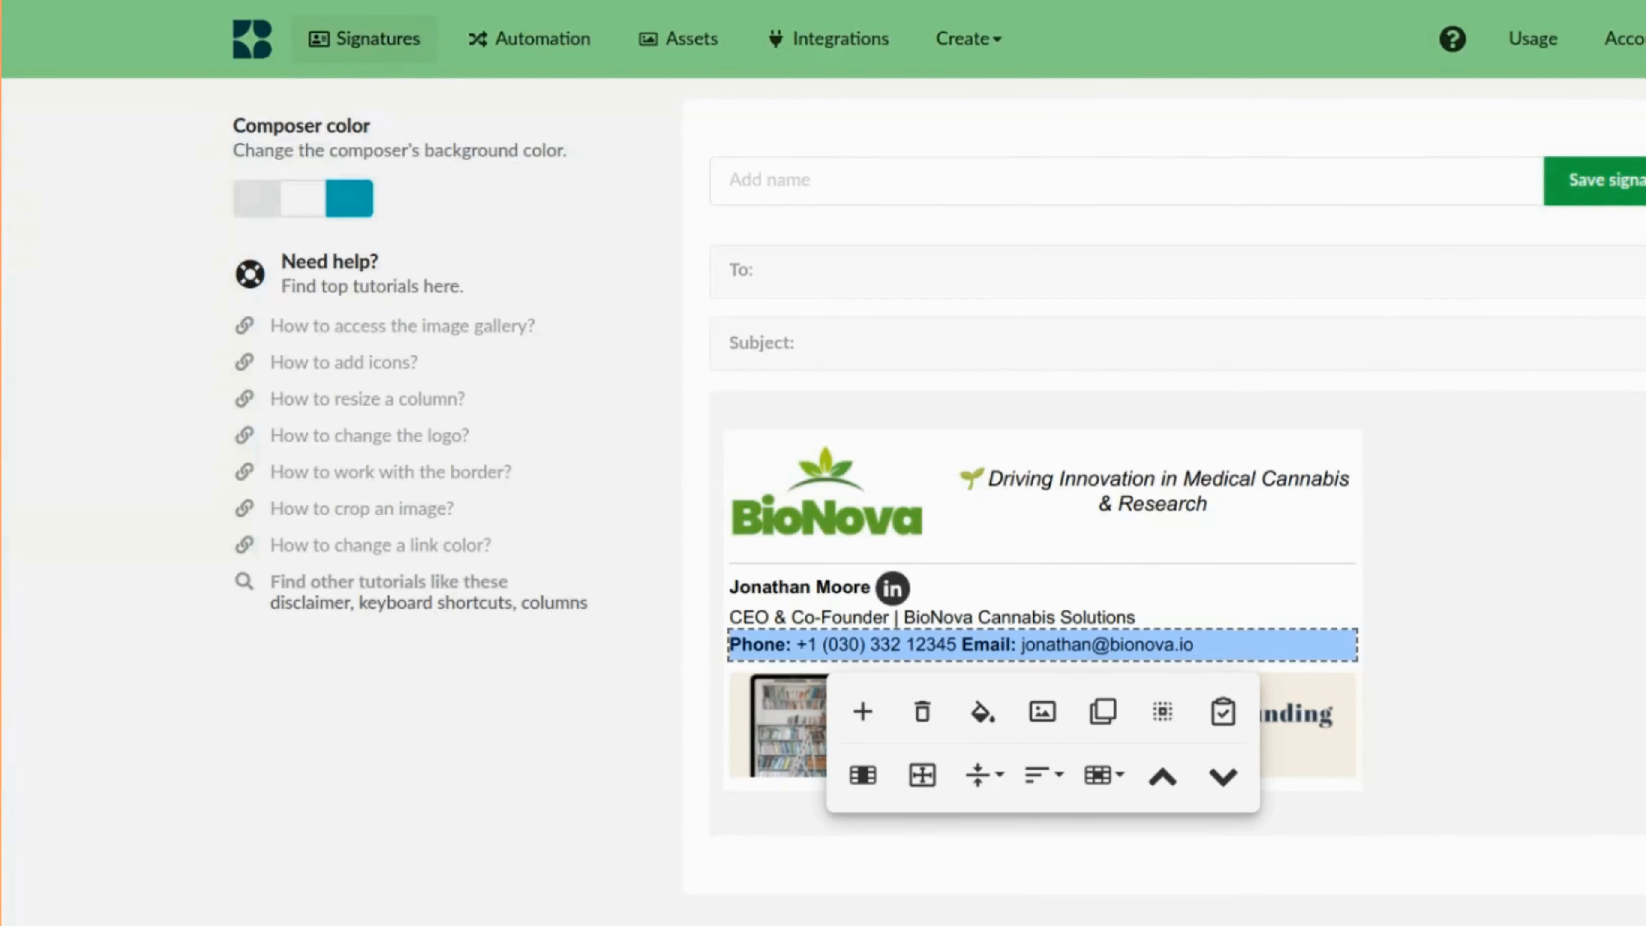
Relabel Phone as Direct and paste in the new direct phone number.
double_click(778, 640)
text(Direct)
key(shift+Right)
key(shift+Right)
key(shift+Right)
key(shift+Right)
key(shift+Right)
key(shift+Right)
key(shift+Right)
key(shift+Right)
key(shift+Right)
key(shift+Right)
key(shift+Right)
key(shift+Right)
key(shift+Right)
key(shift+Right)
key(shift+Right)
key(shift+Right)
key(shift+Right)
key(shift+Right)
text(+1 (212) 555-0199)
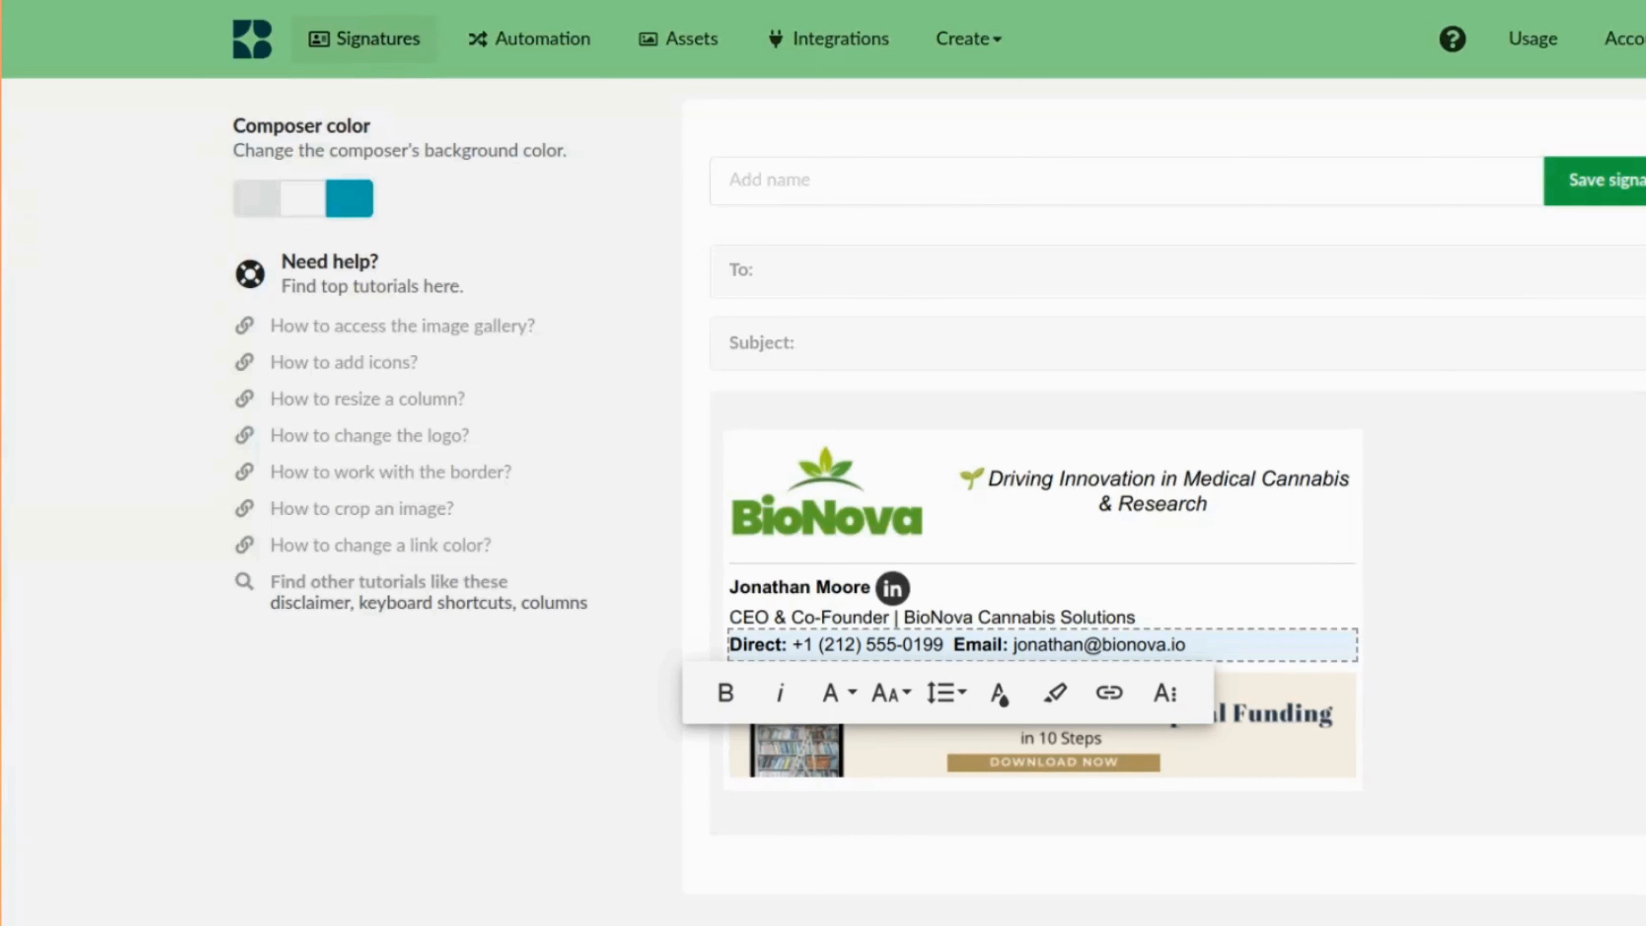
click(1478, 683)
click(1279, 637)
click(1104, 715)
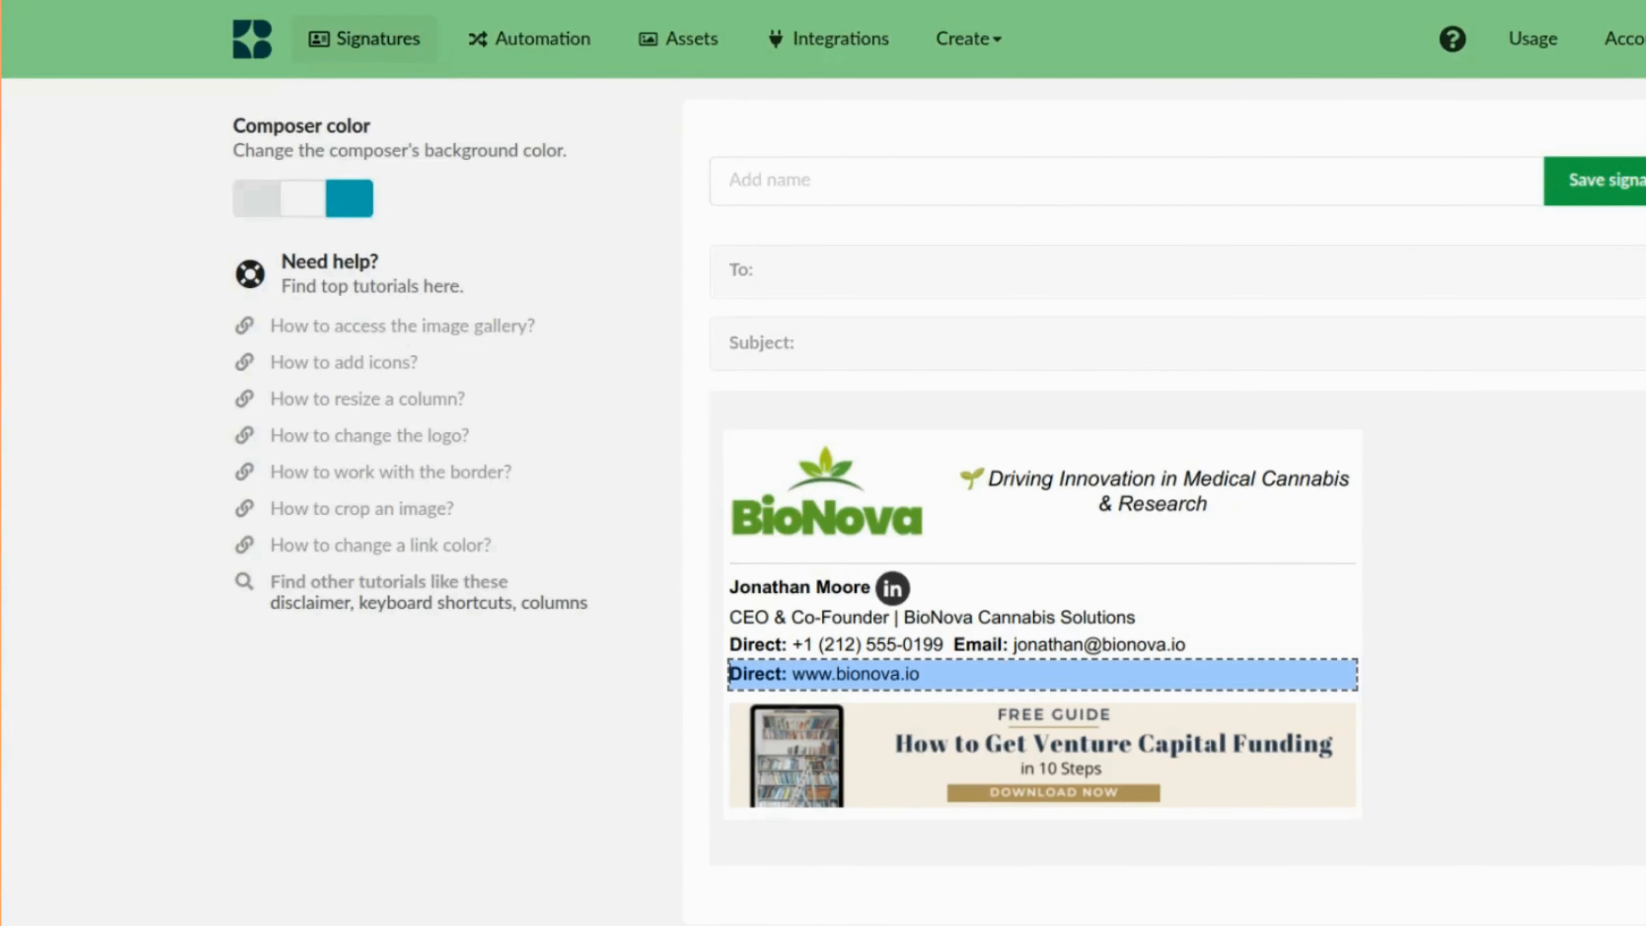
text(Website)
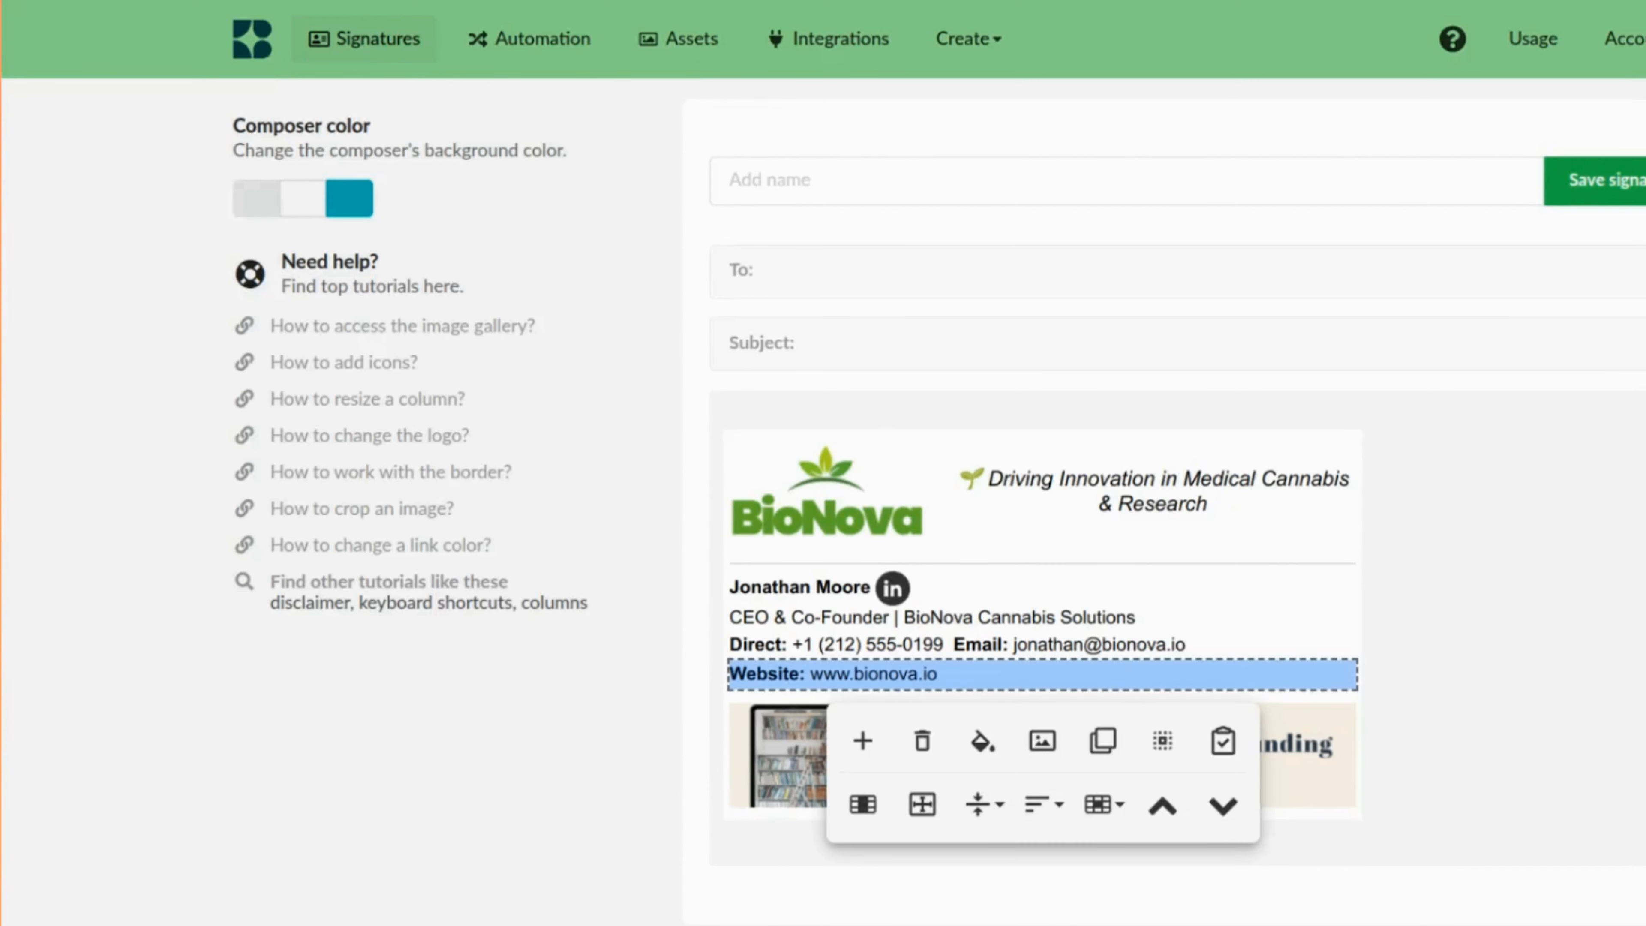
Insert a Black circle YouTube icon after the website address, separated by a vertical bar.
click(1476, 616)
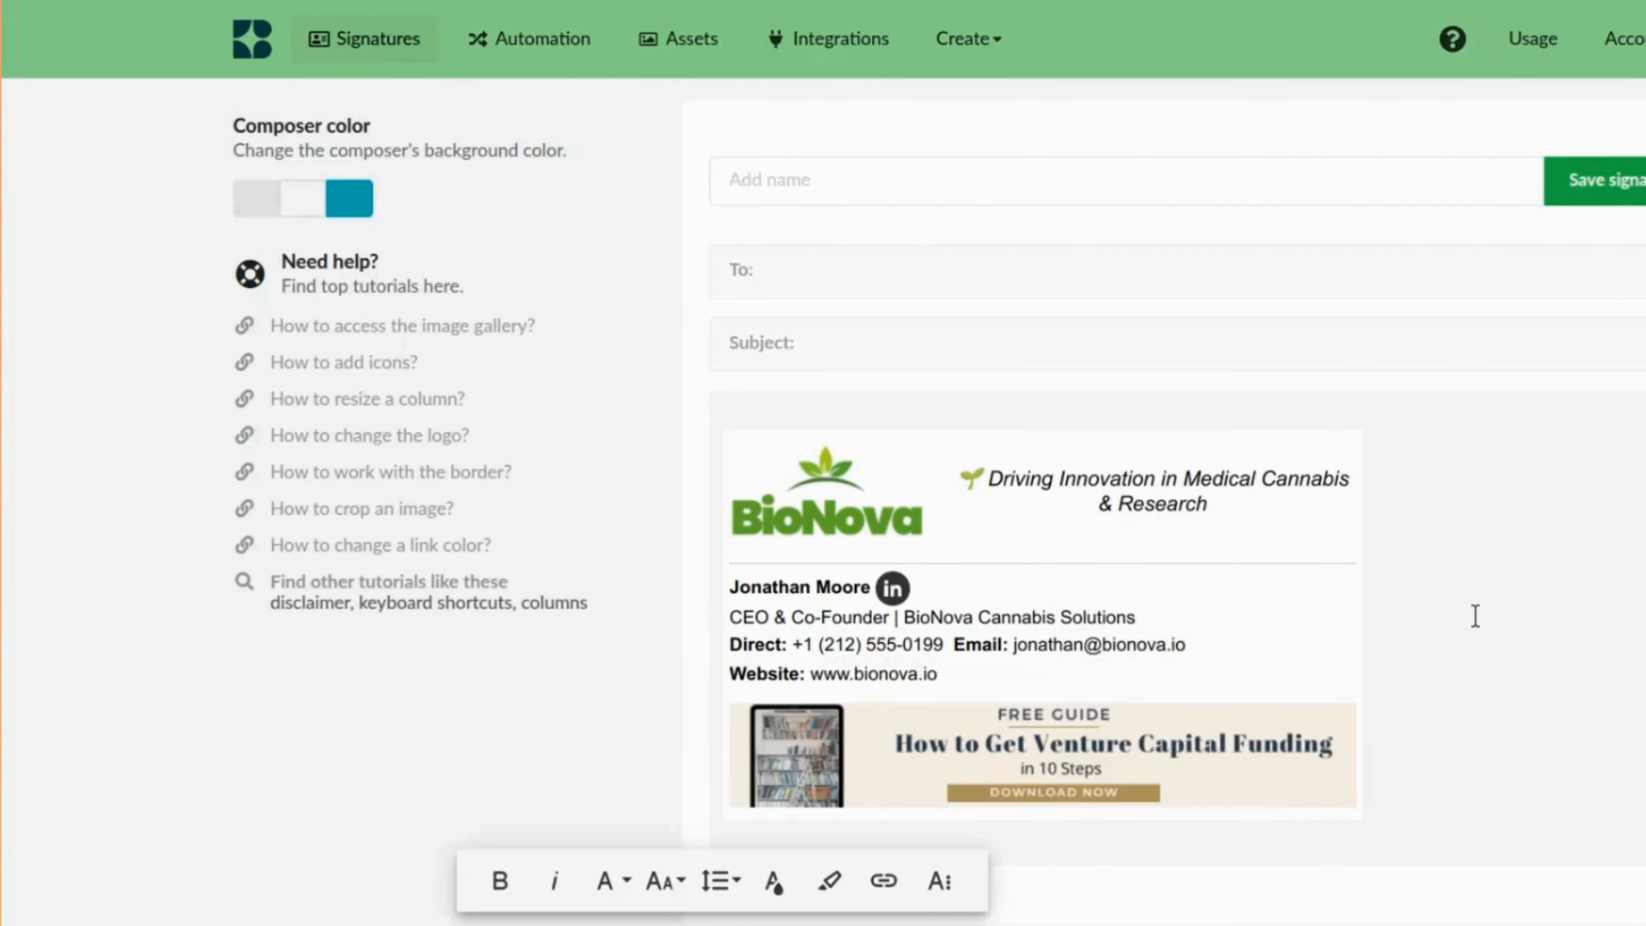
click(1077, 679)
click(1096, 674)
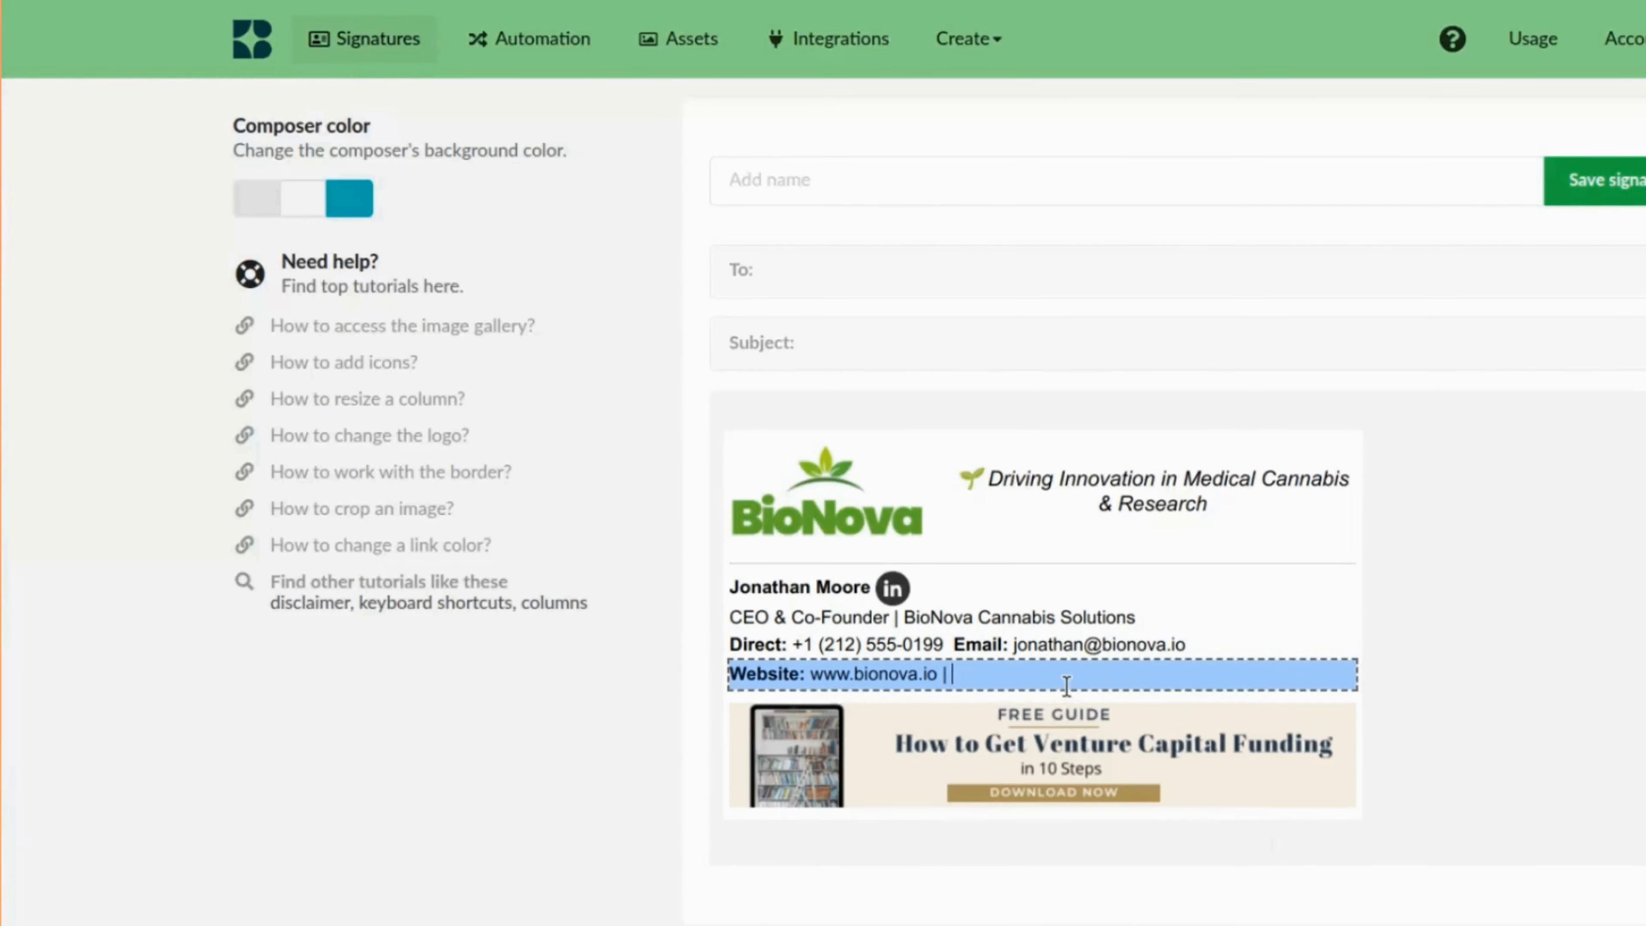
click(1043, 740)
click(594, 117)
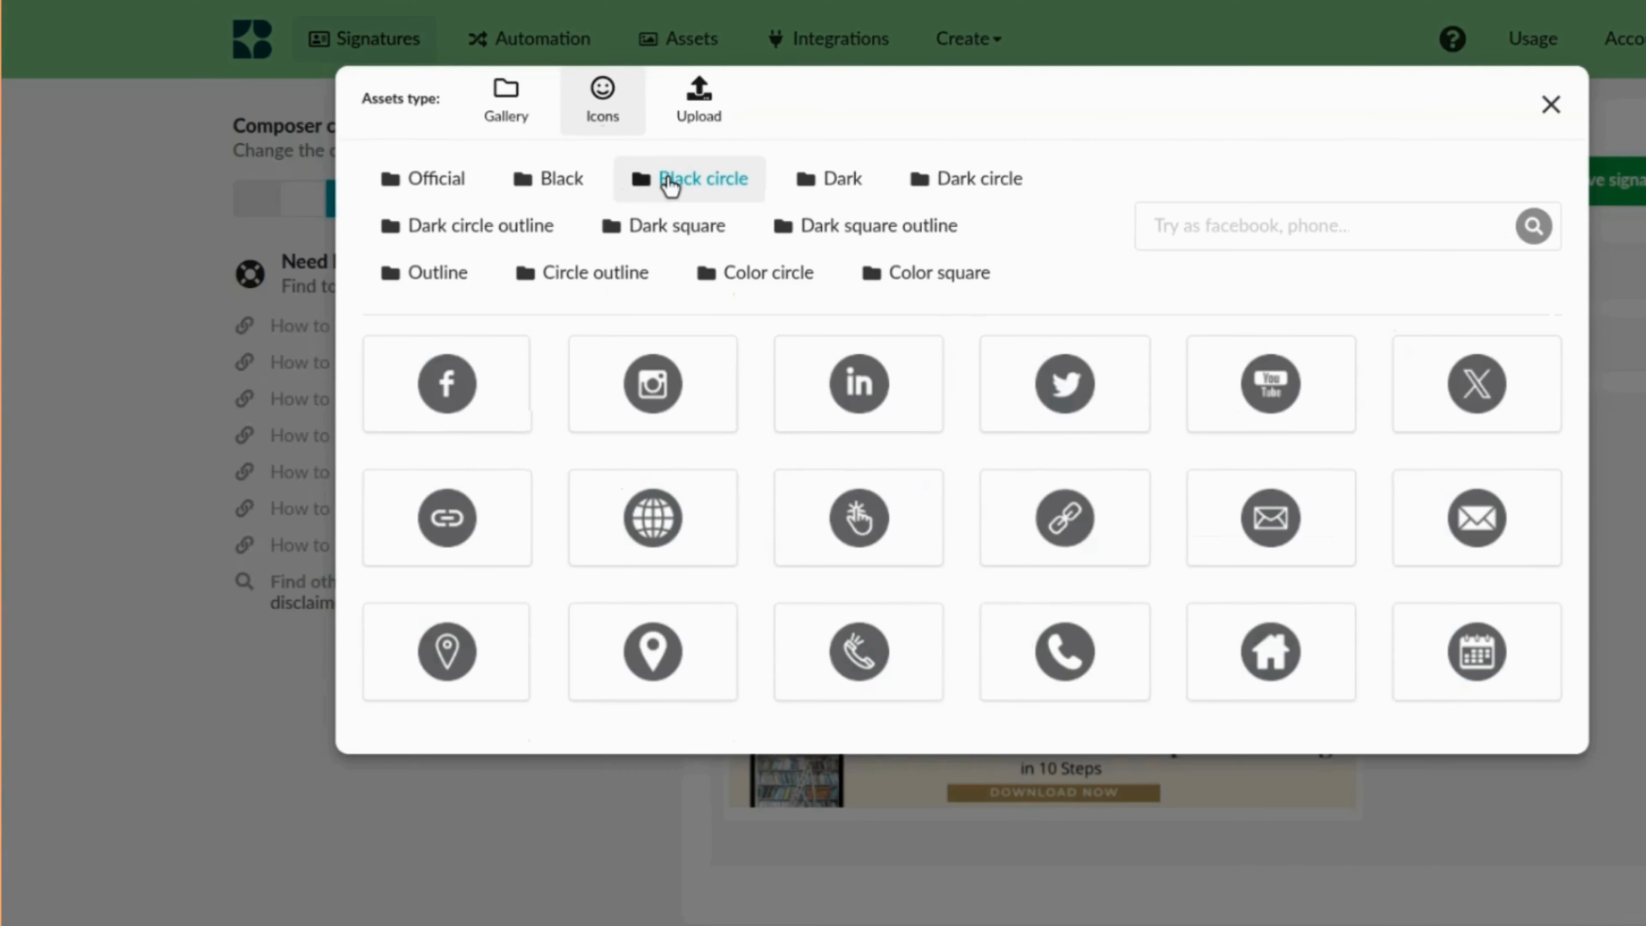
click(1270, 383)
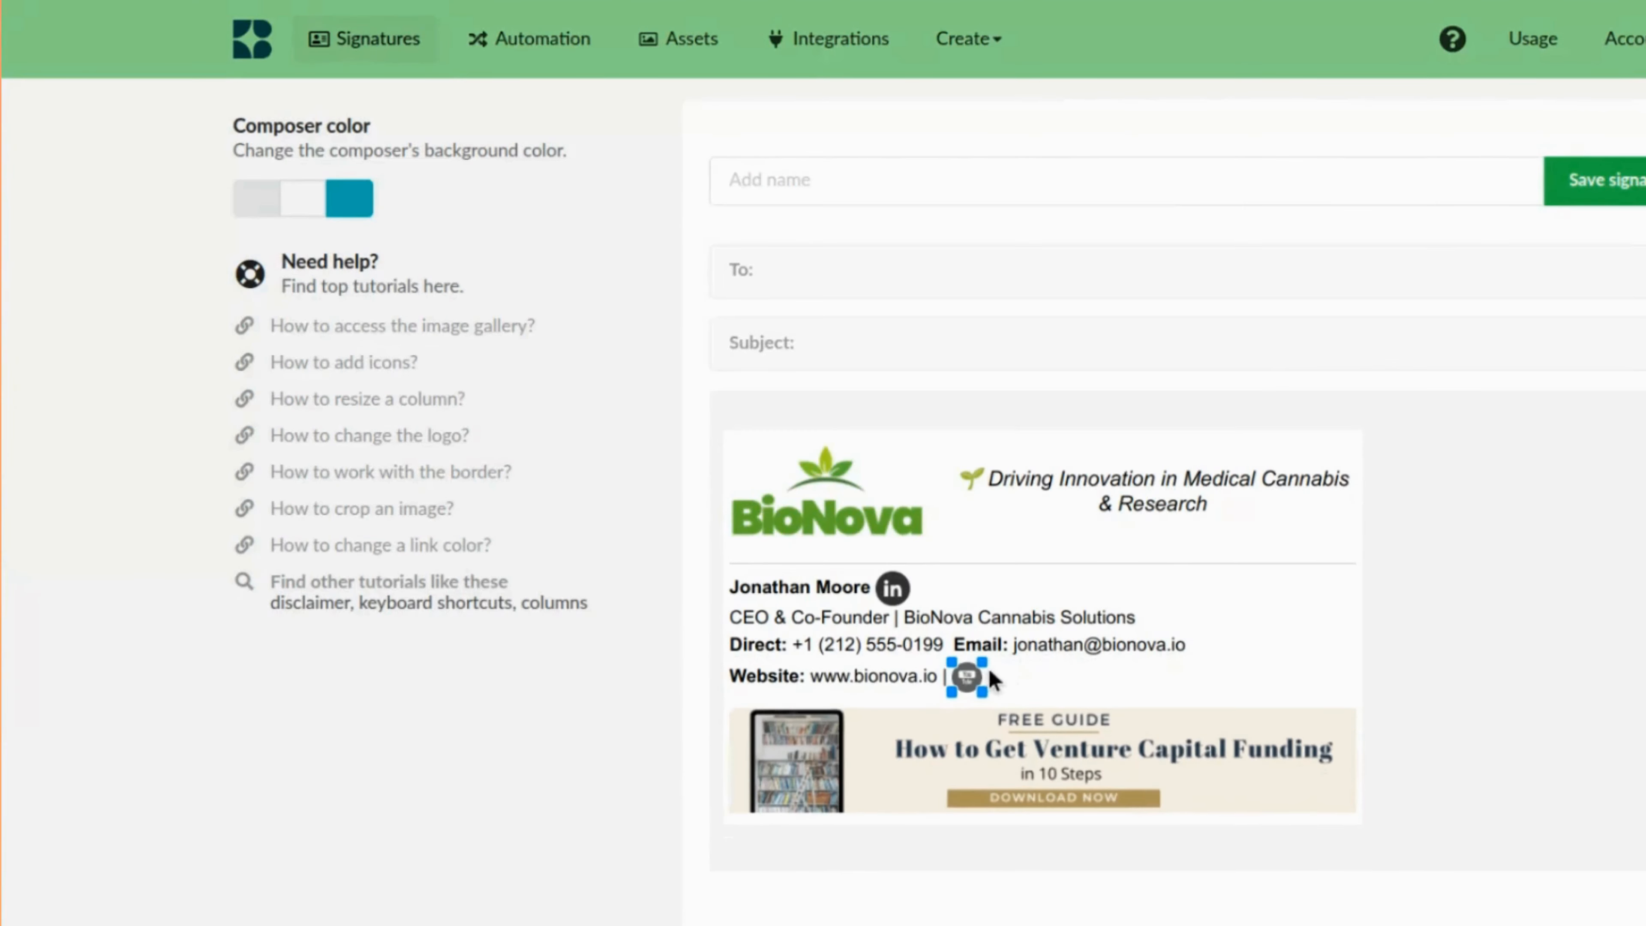
Add a Black circle X icon next to the YouTube icon.
click(1041, 723)
click(1041, 752)
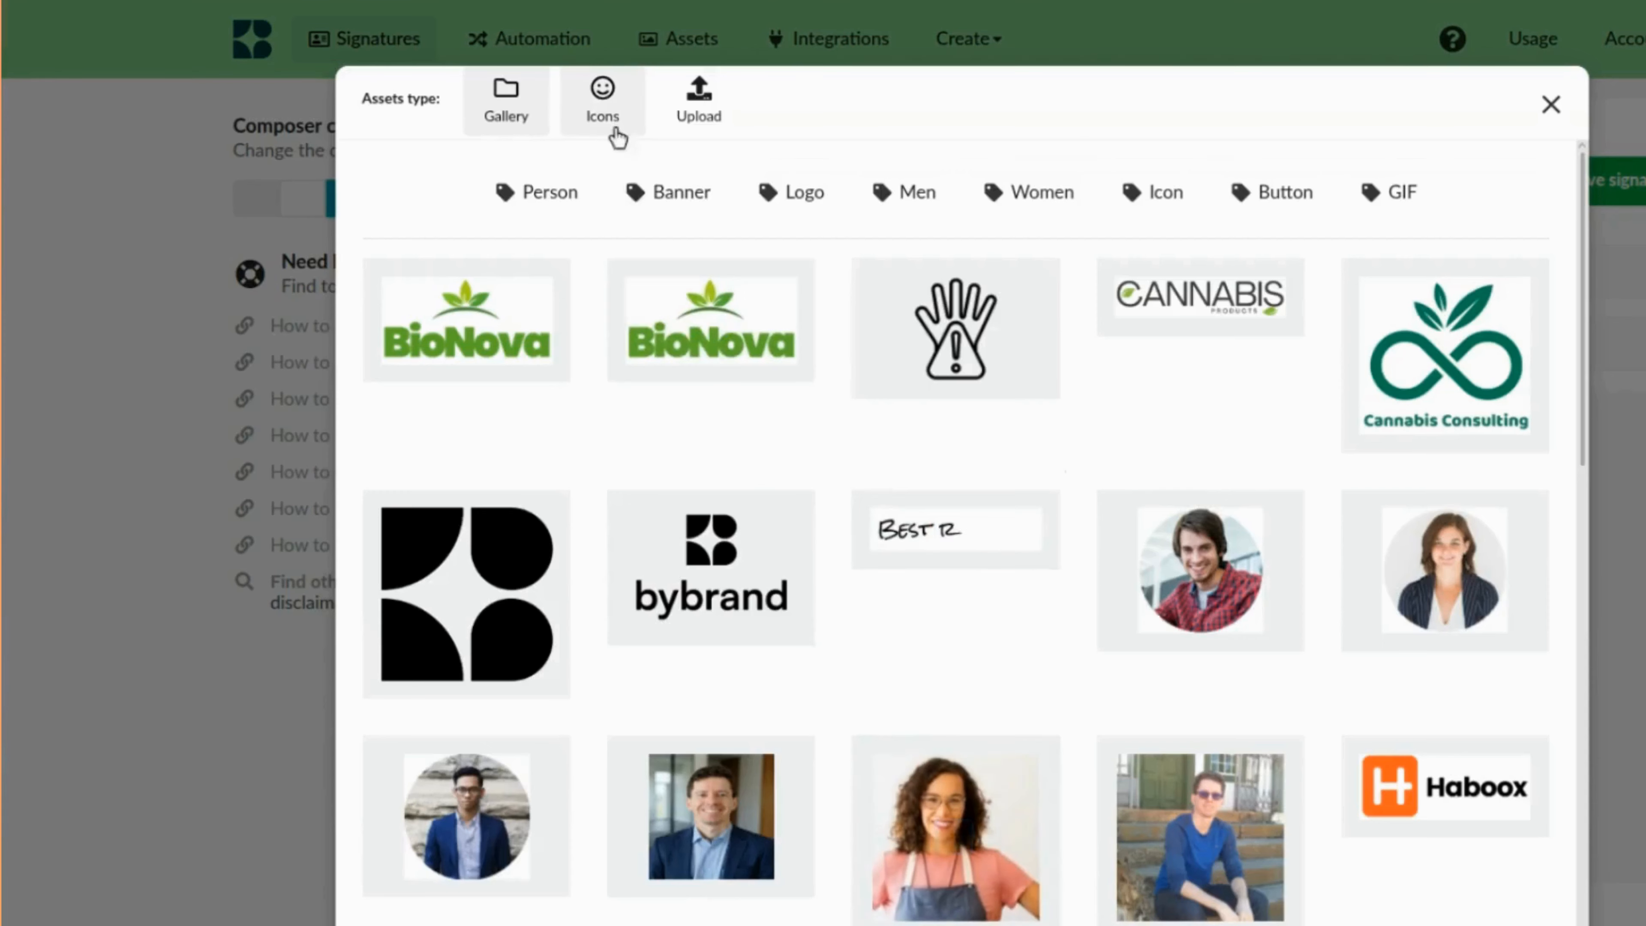
click(618, 138)
click(698, 177)
click(1475, 384)
Add a Black circle Facebook icon after the X icon.
drag(1059, 662, 1038, 668)
click(1081, 672)
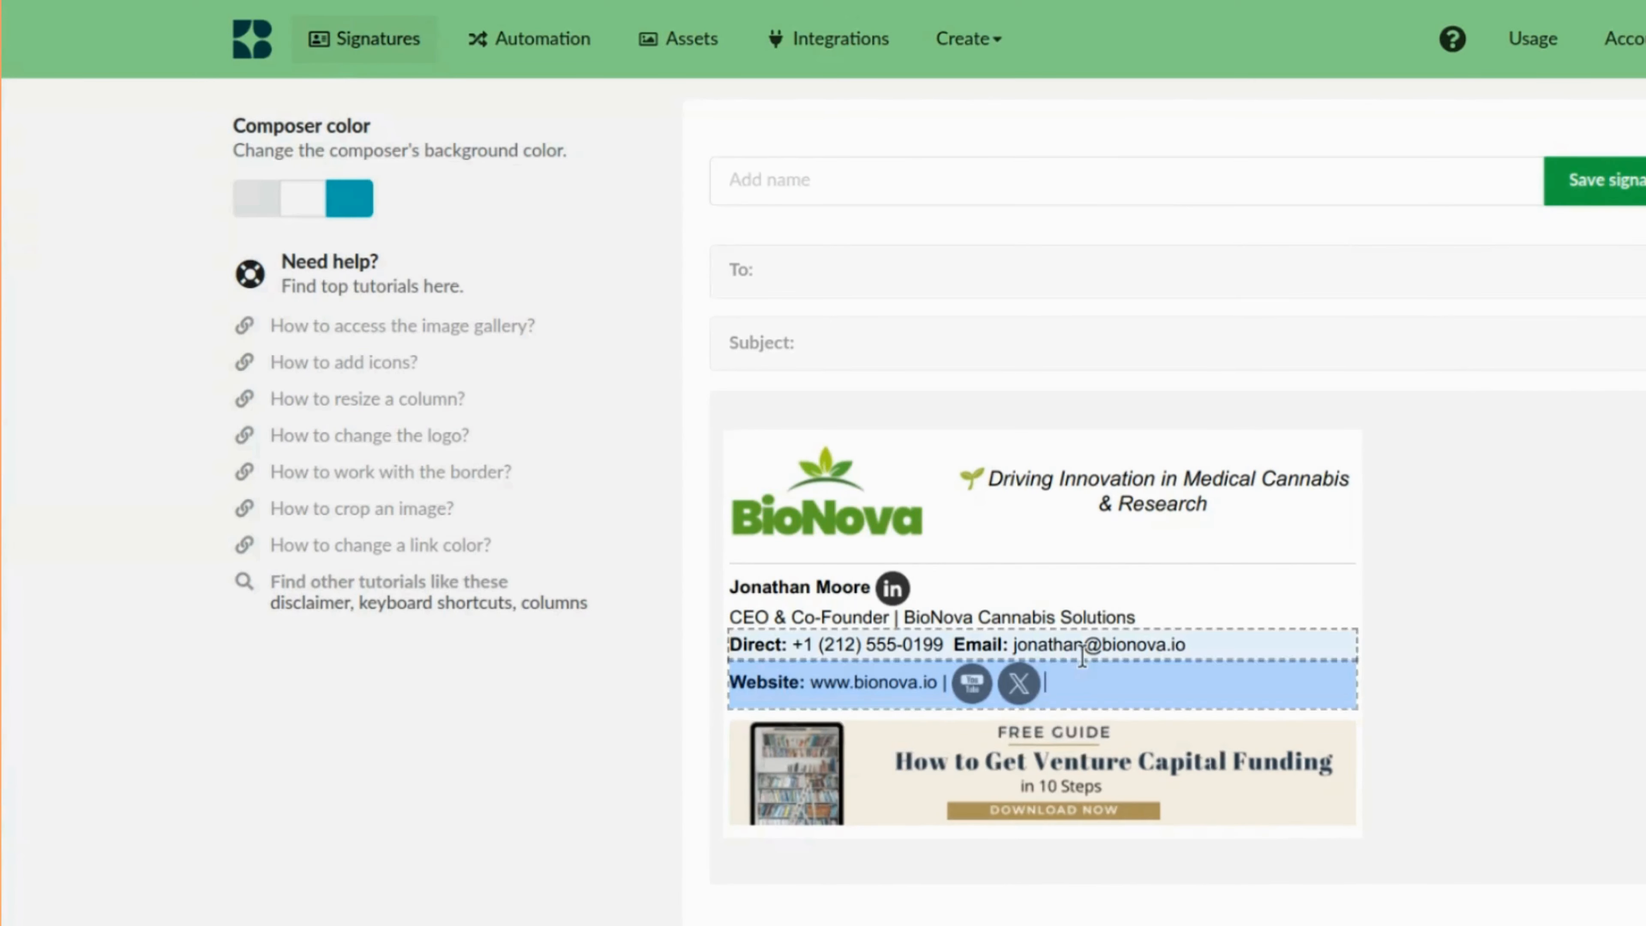
click(1040, 763)
click(607, 133)
click(642, 182)
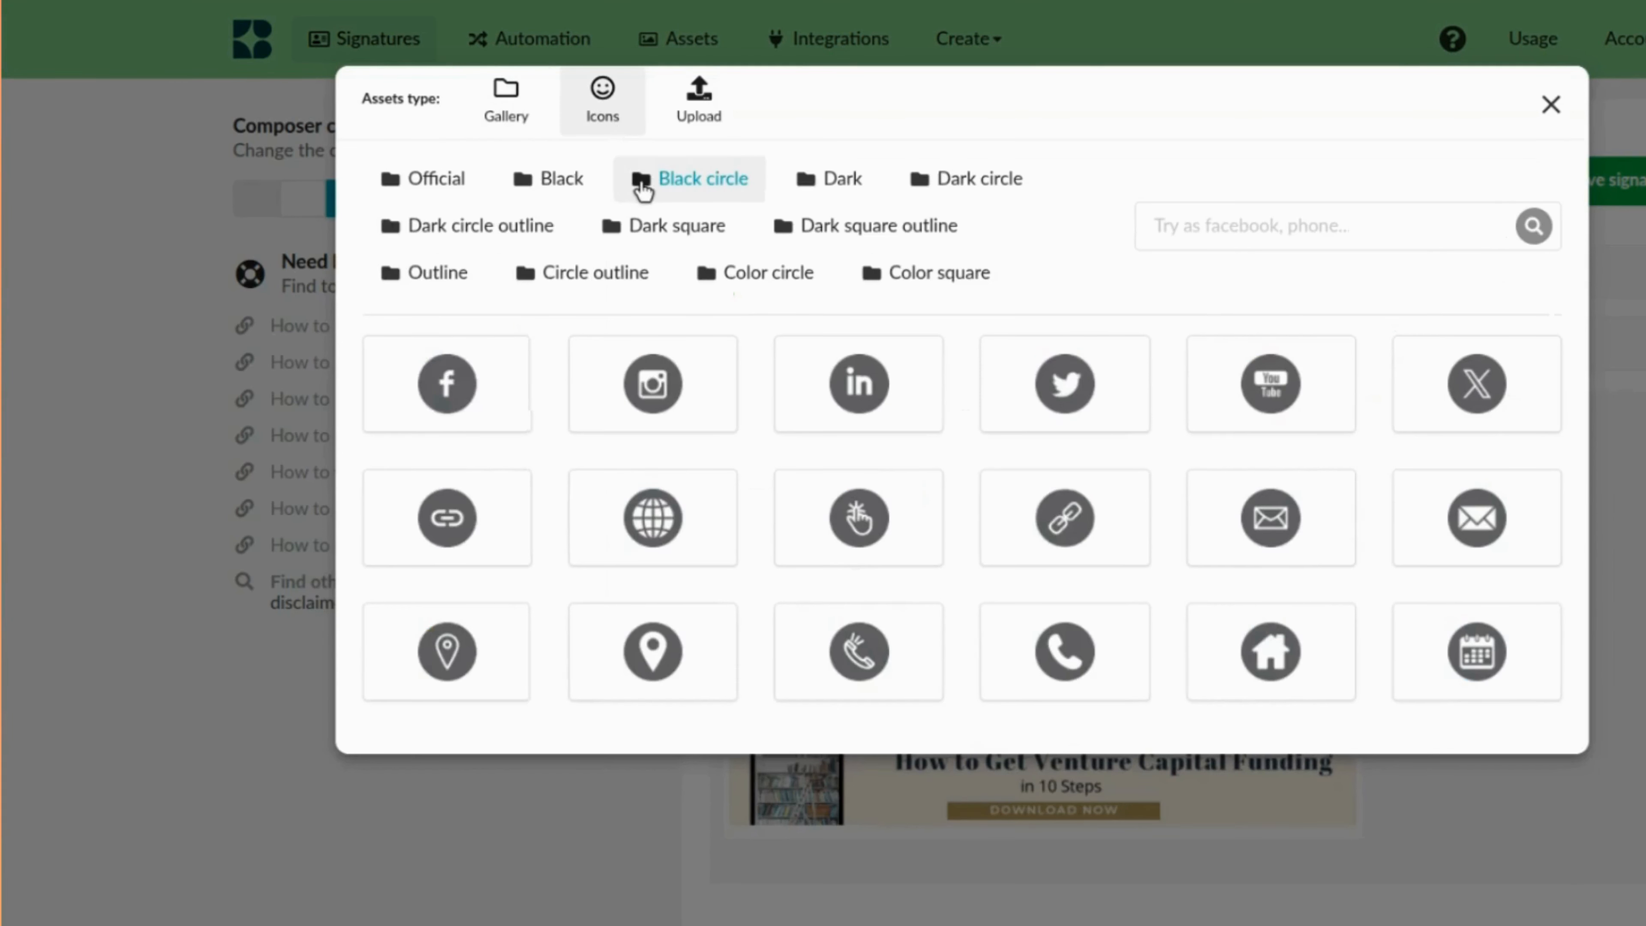
click(446, 384)
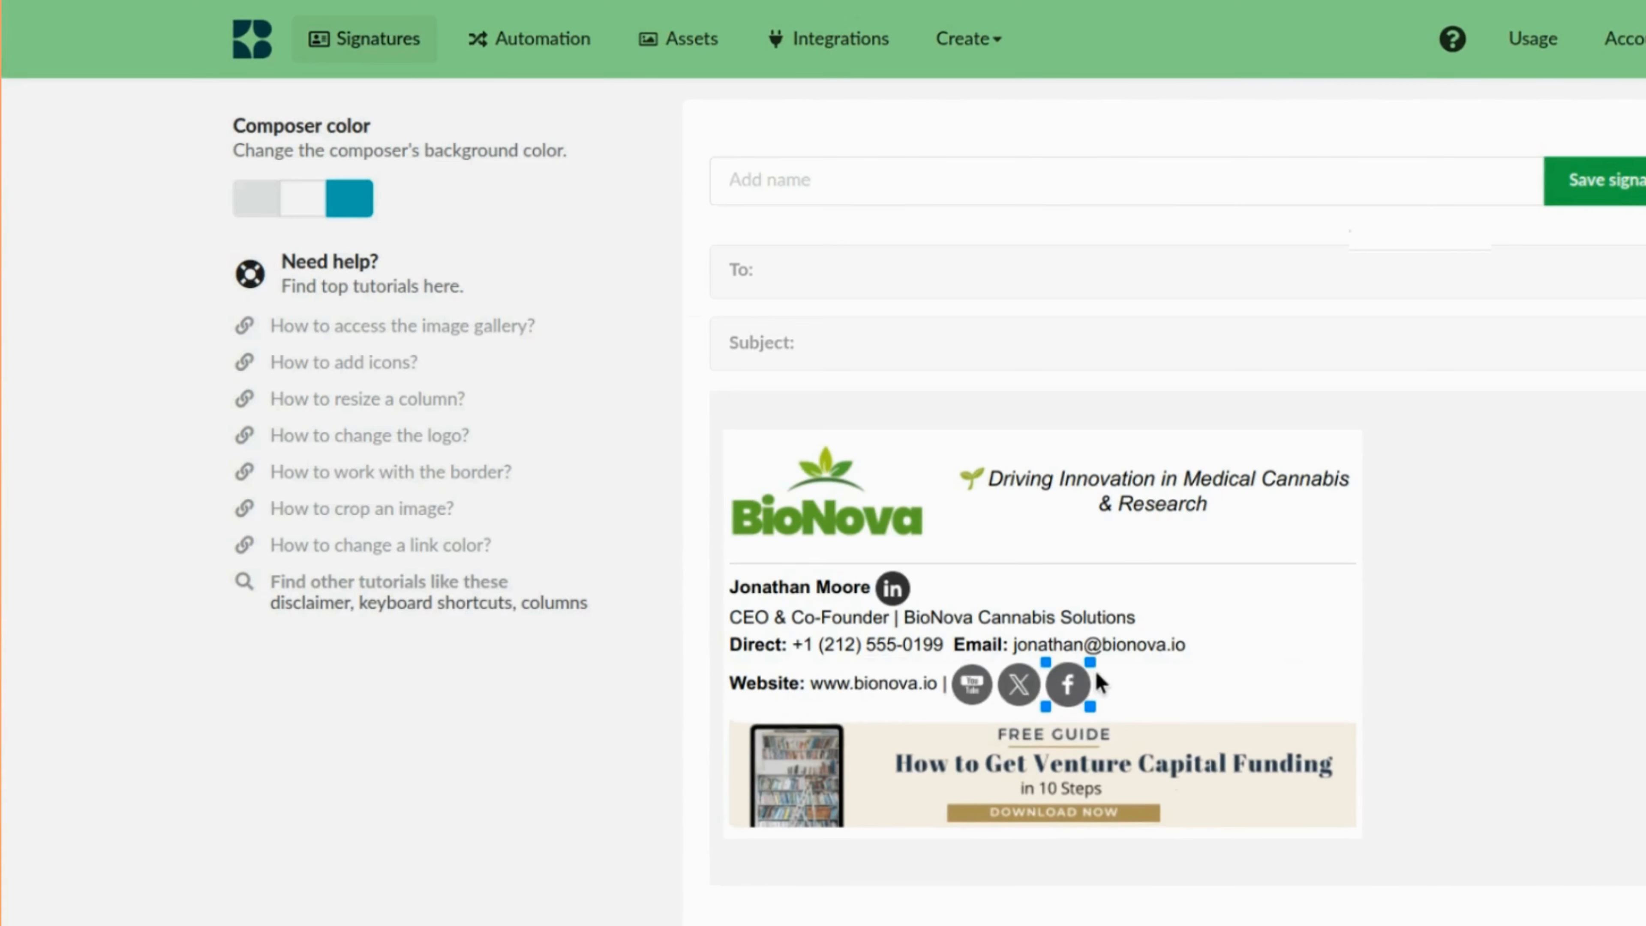
Delete the LinkedIn icon beside the name.
click(1452, 654)
click(898, 591)
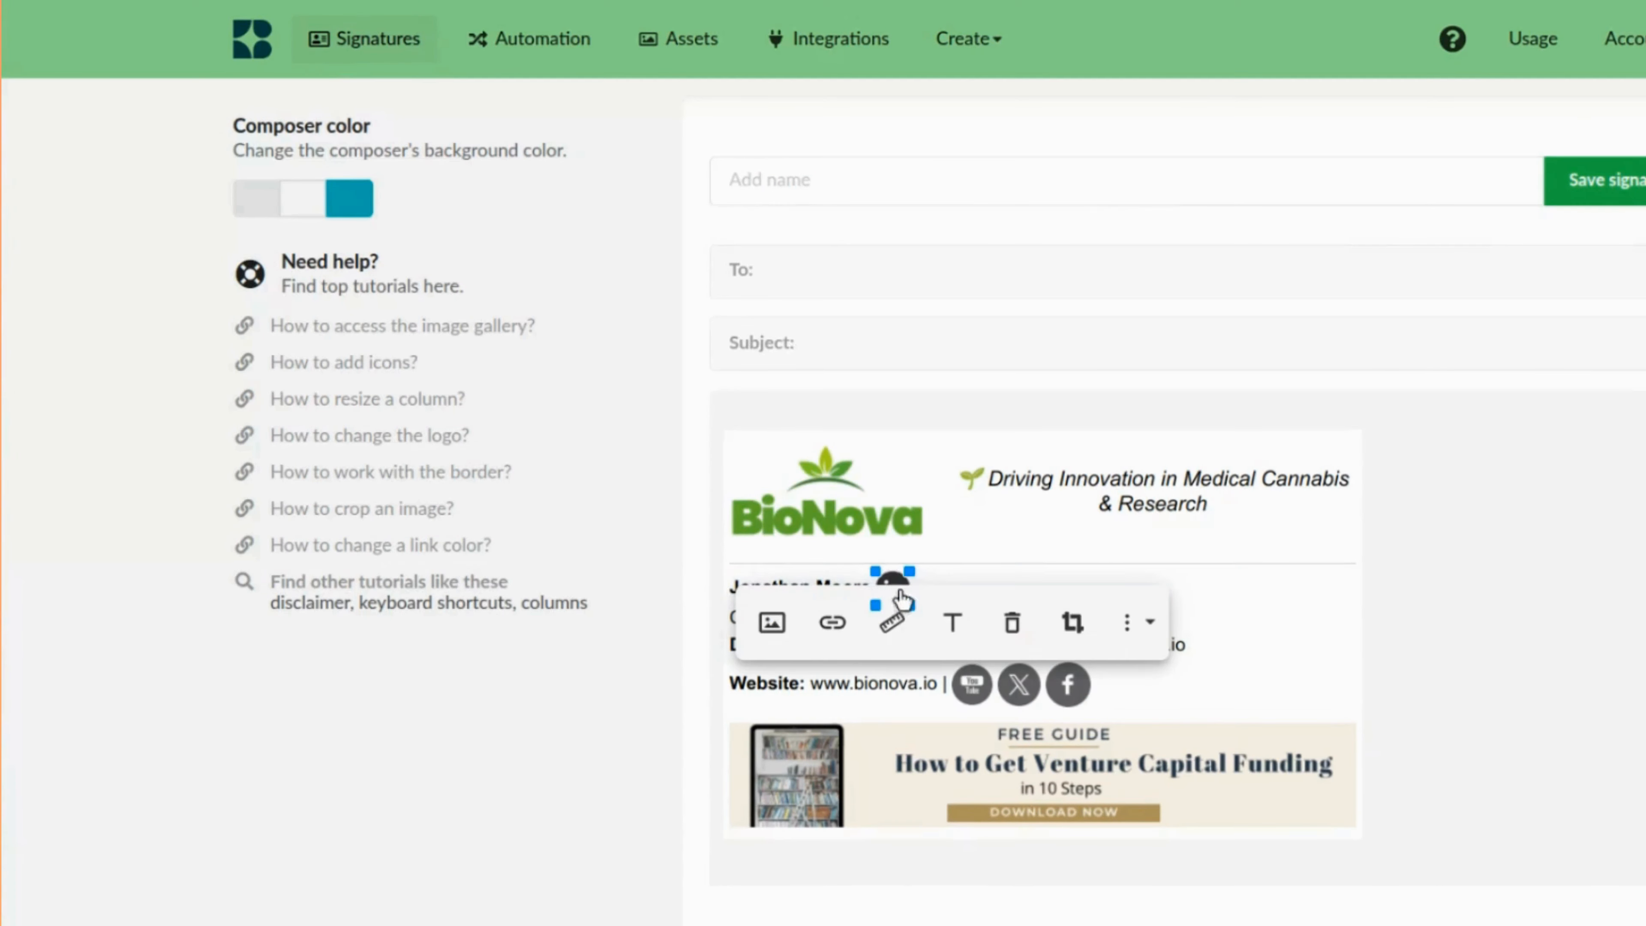
click(954, 577)
key(BackSpace)
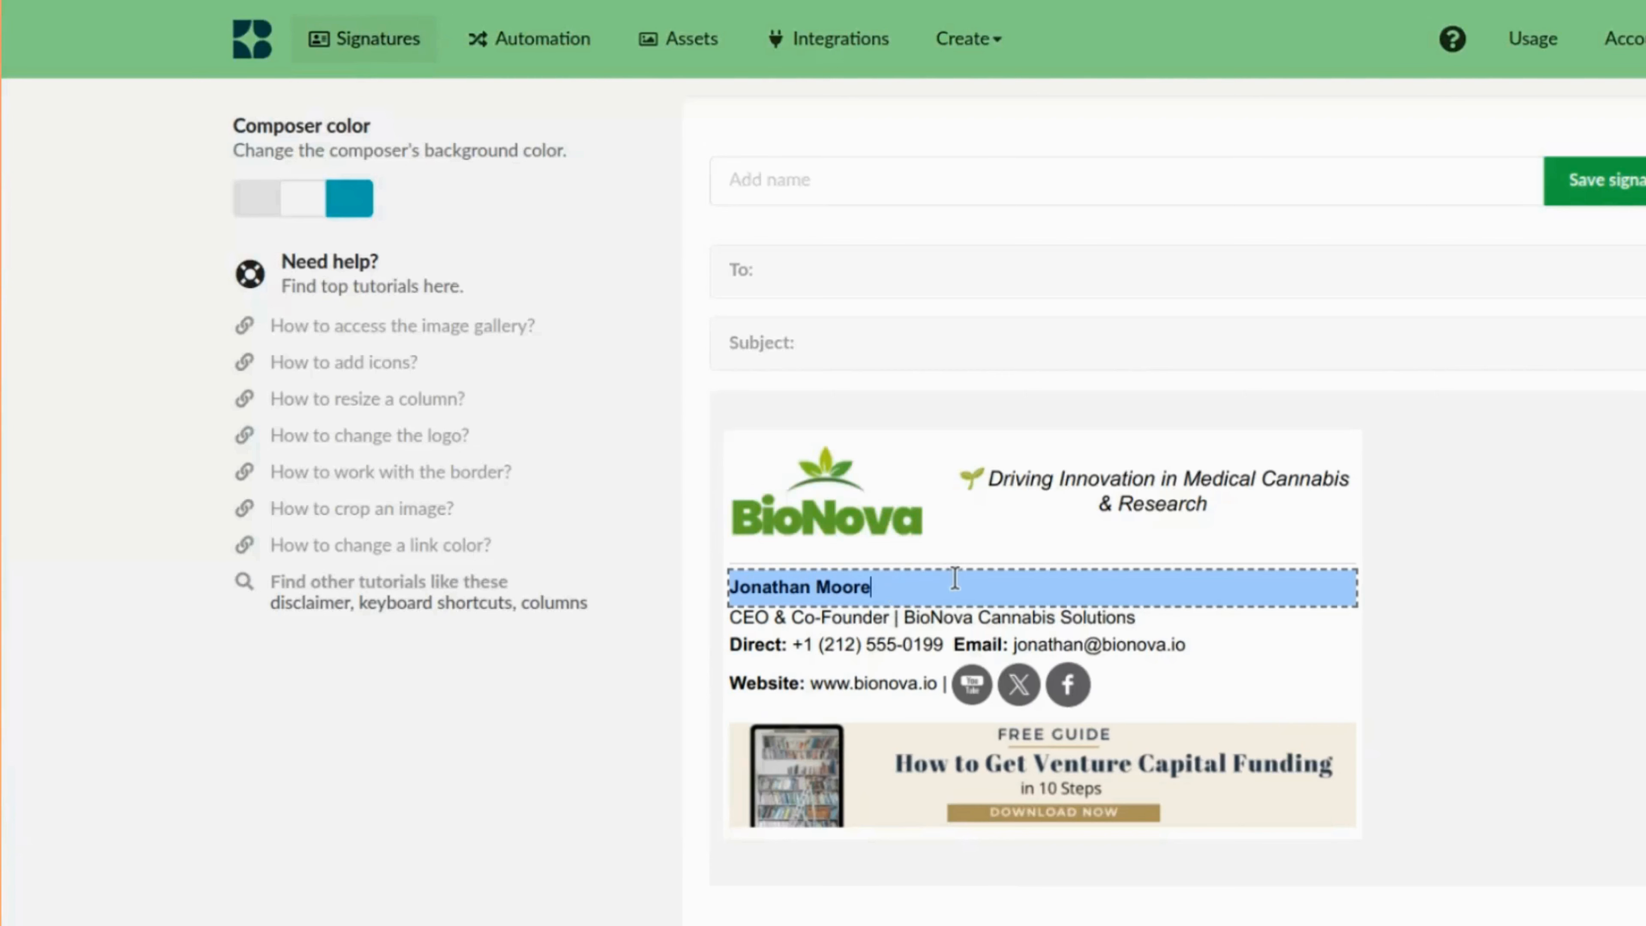
Replace the banner image with an uploaded Thanksgiving Sales banner.
click(1065, 905)
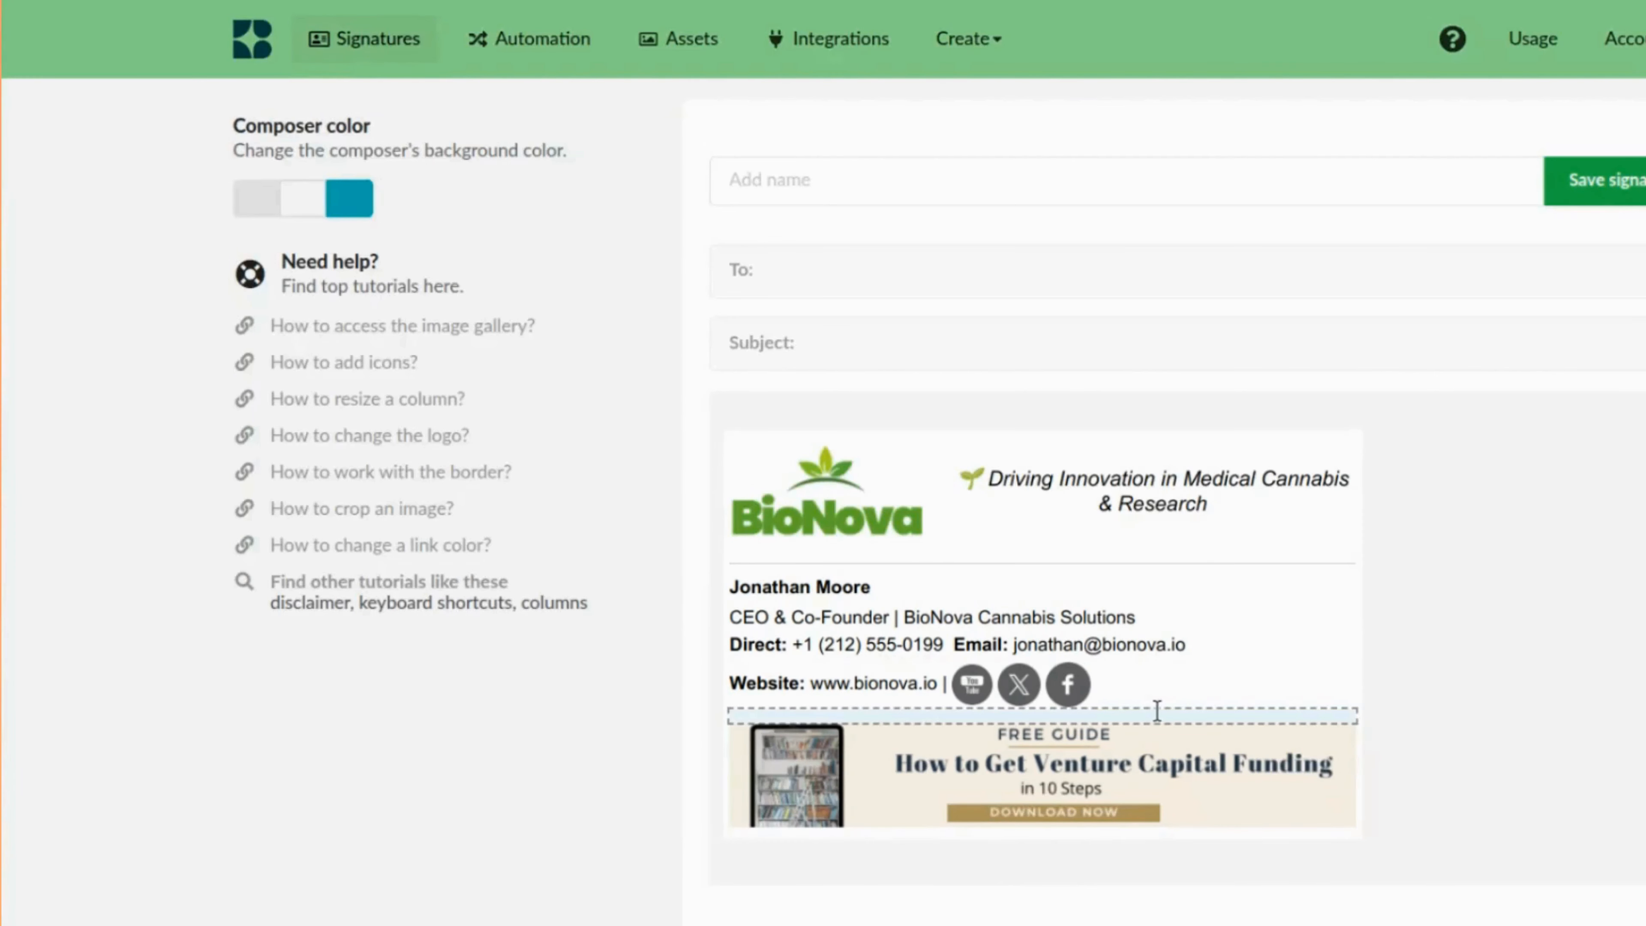
click(1094, 797)
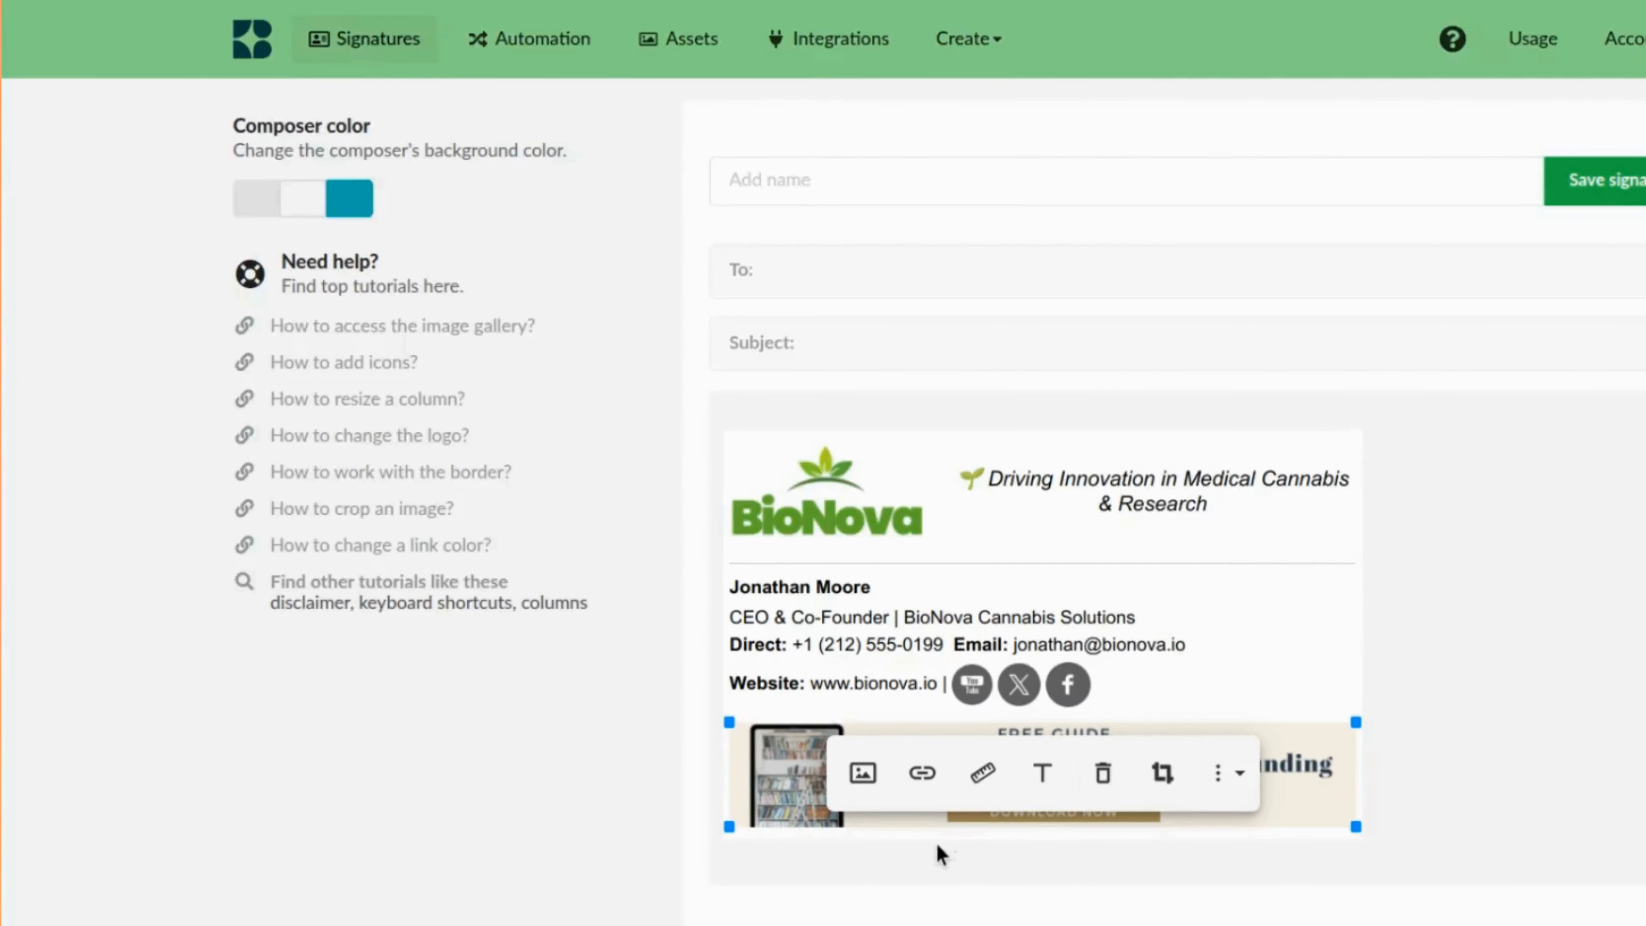
click(865, 775)
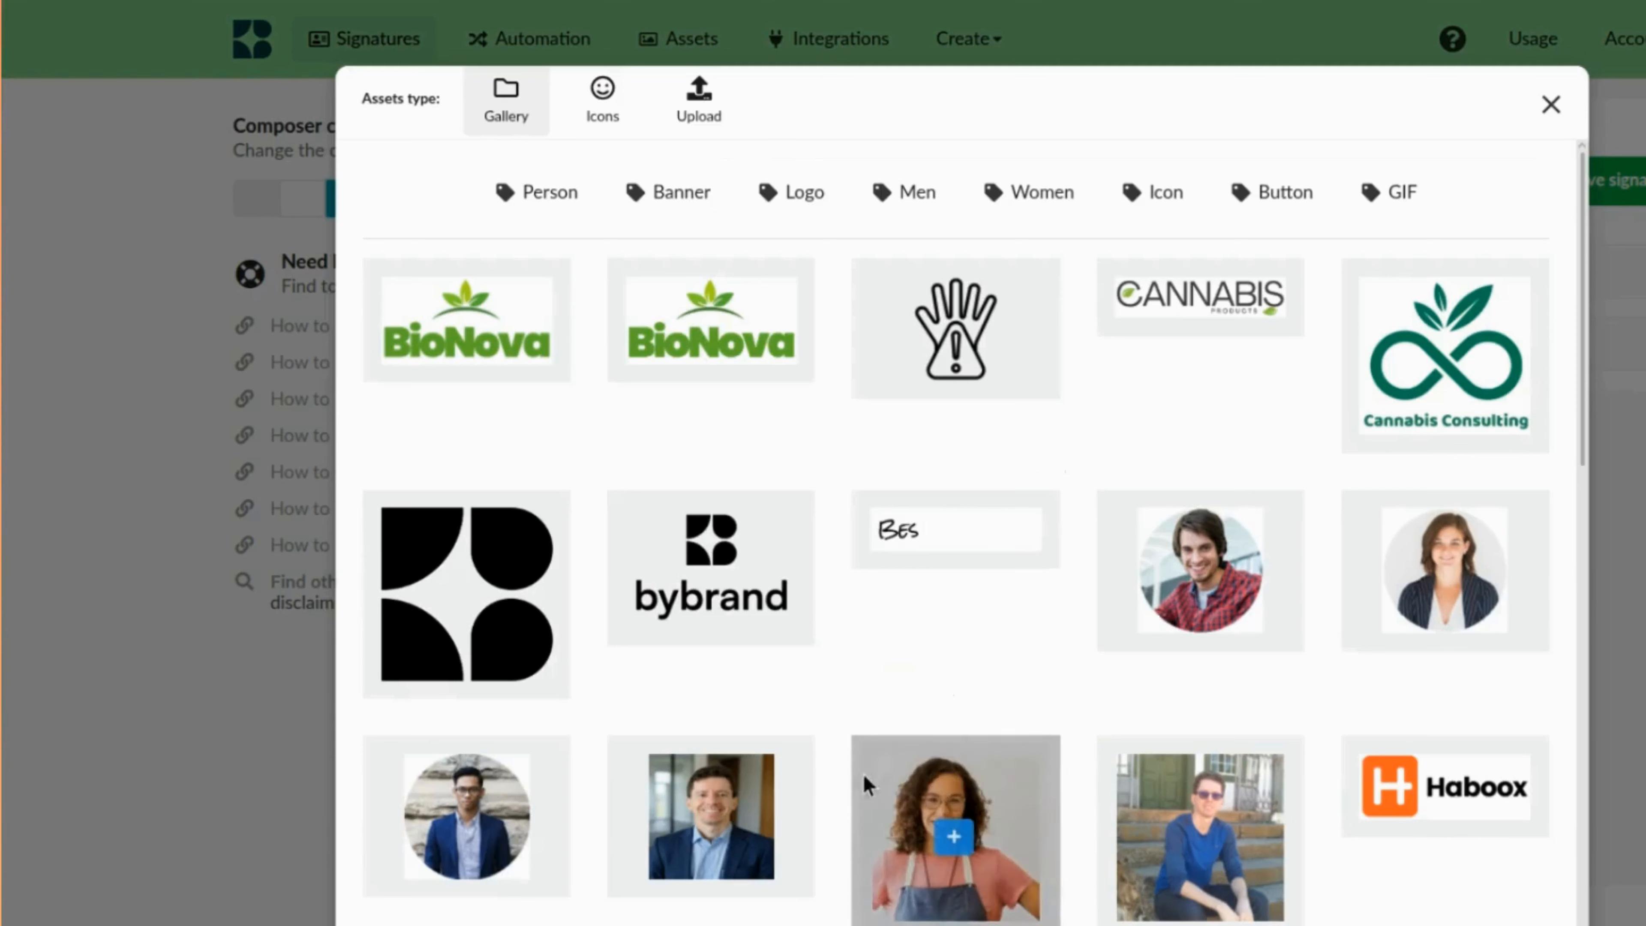
click(711, 119)
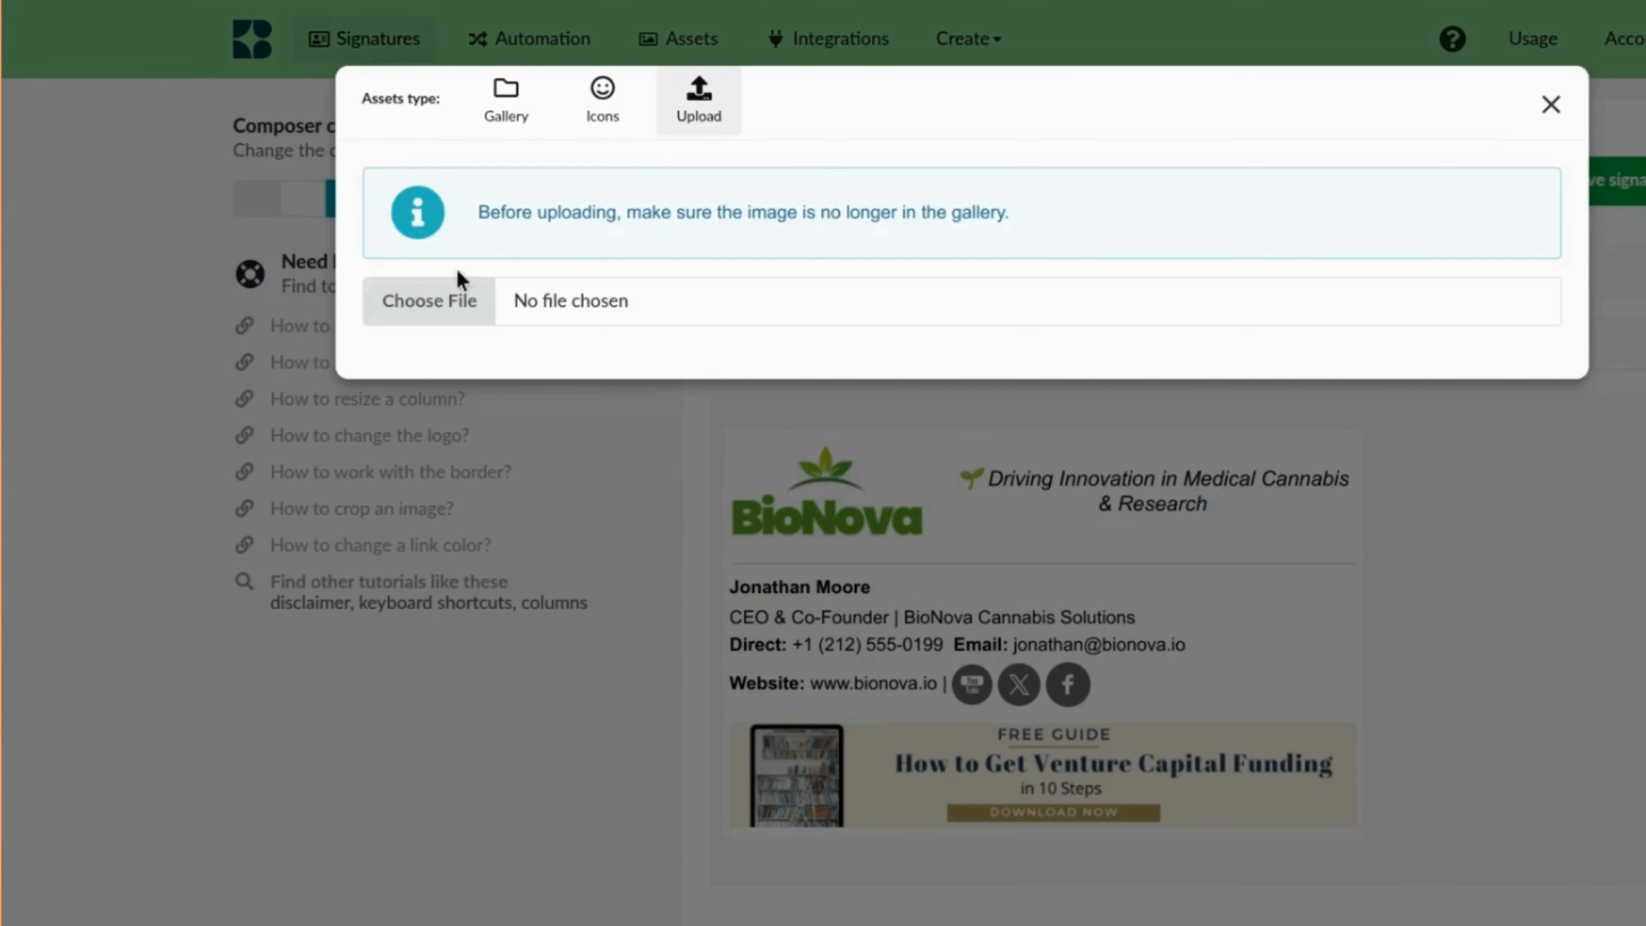
click(429, 308)
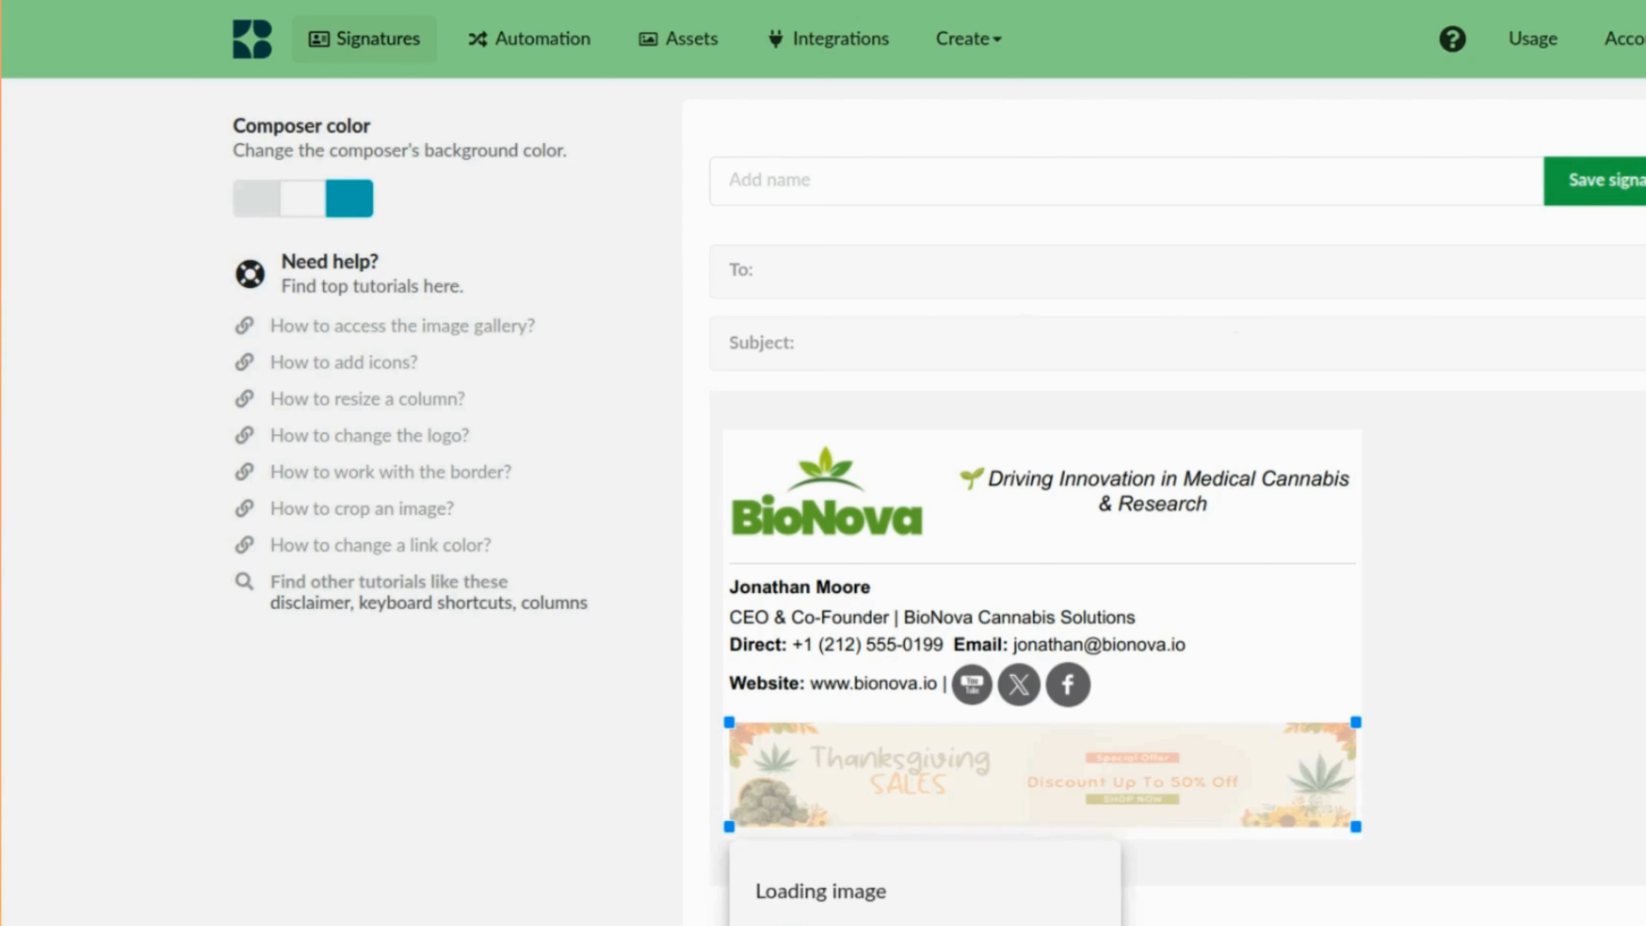
click(1293, 651)
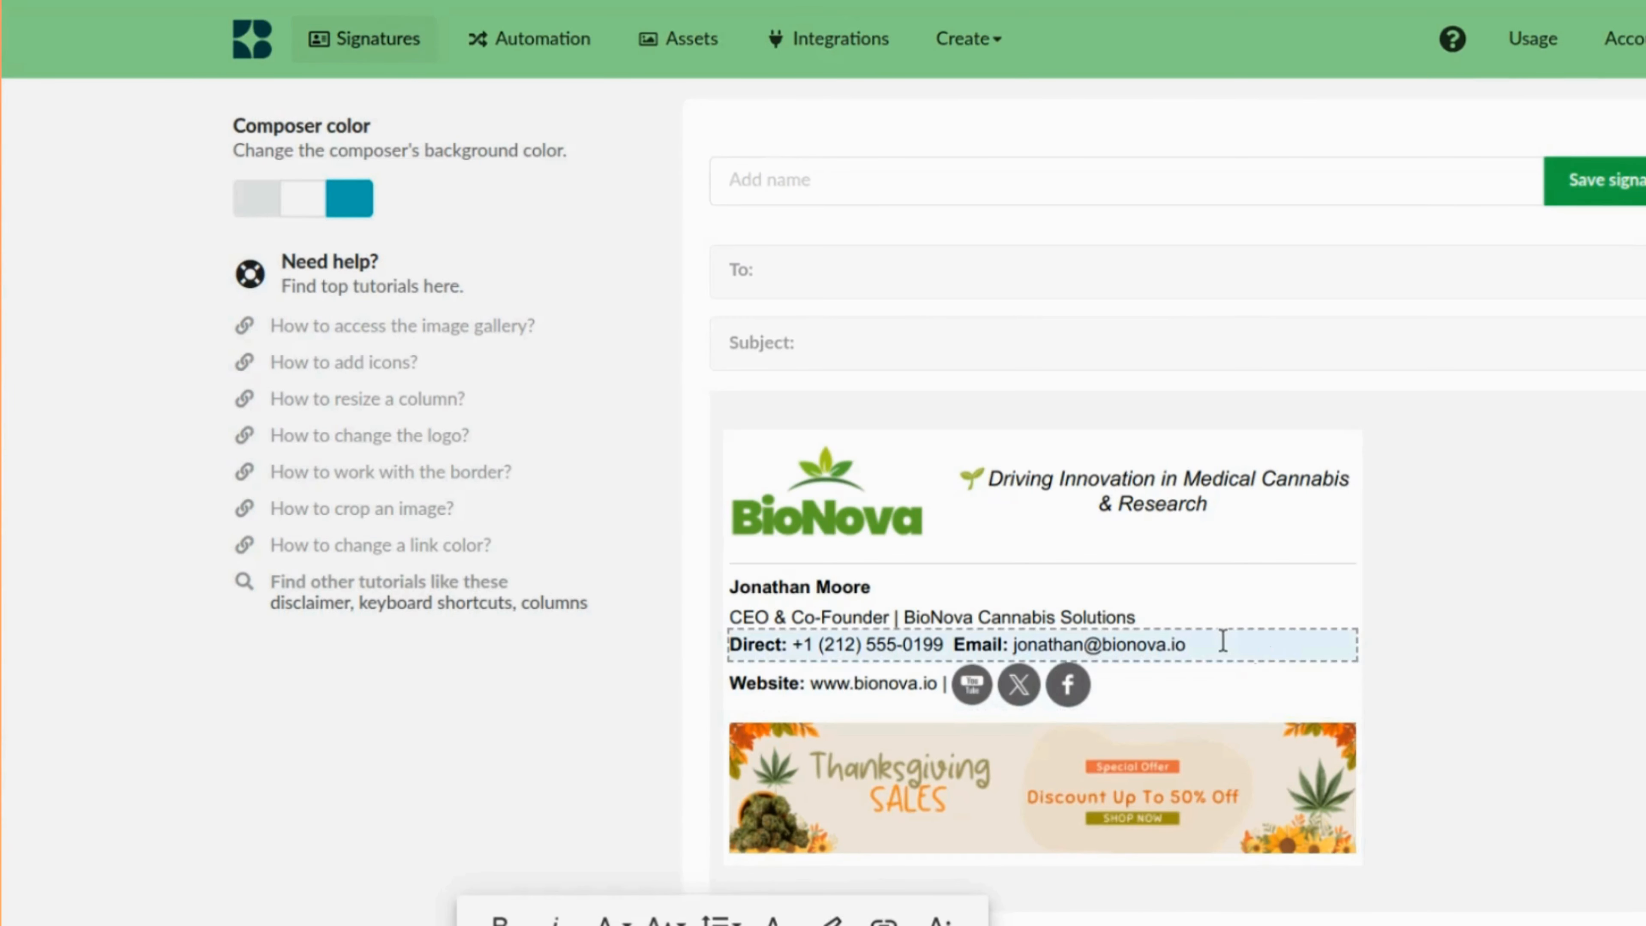
drag(1201, 643, 1128, 645)
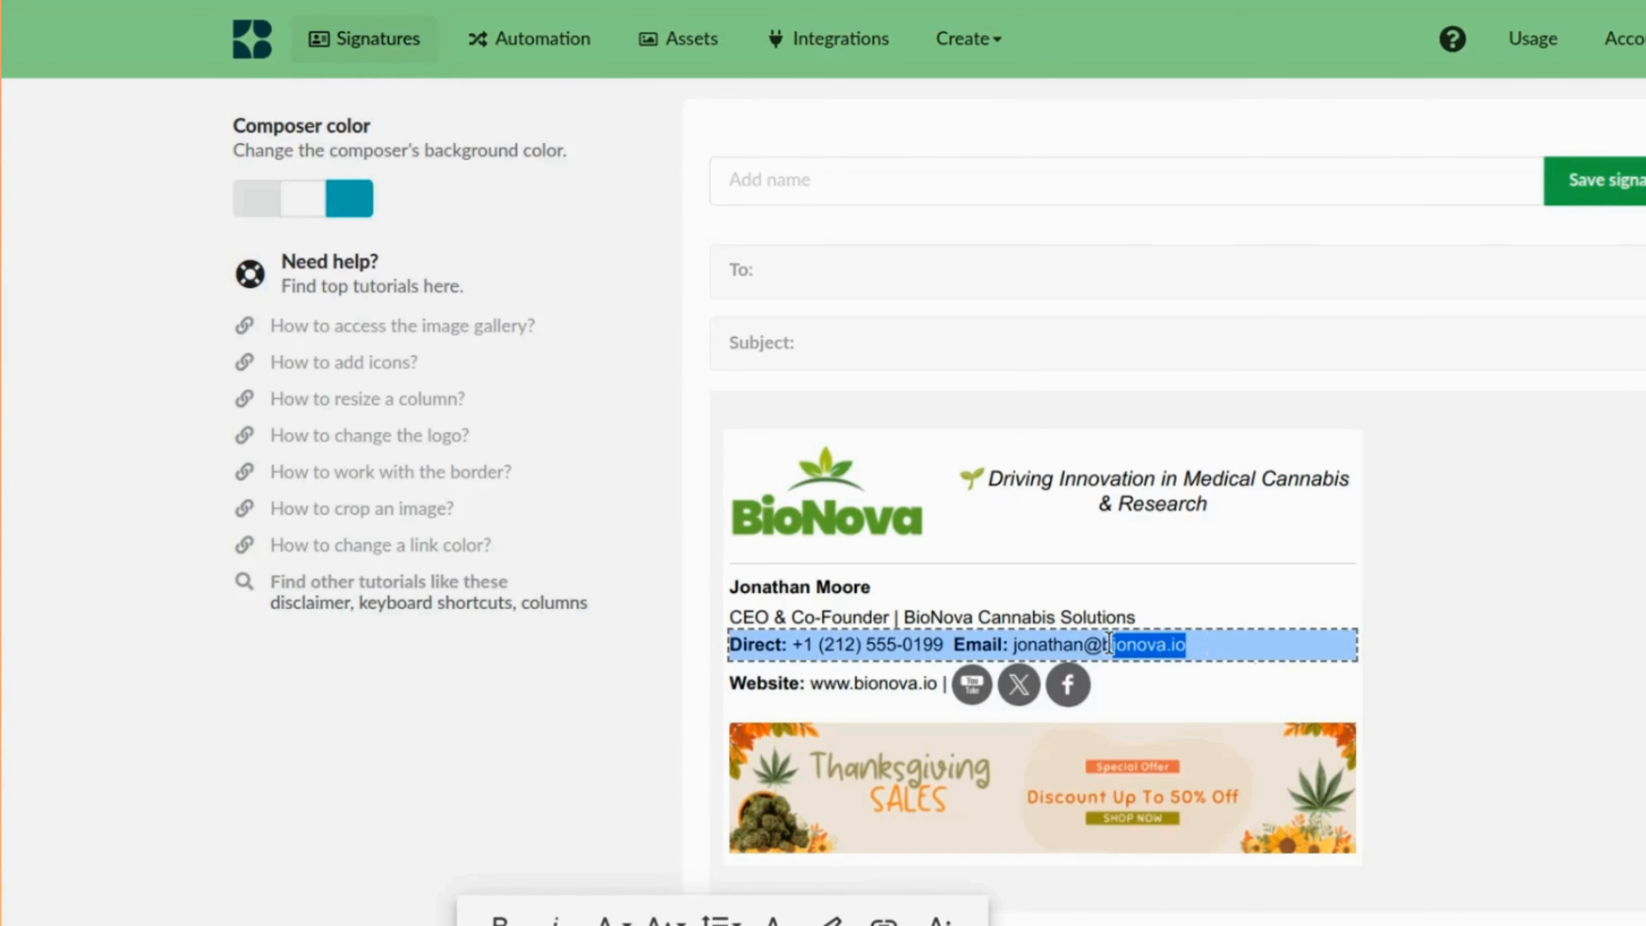
click(1140, 849)
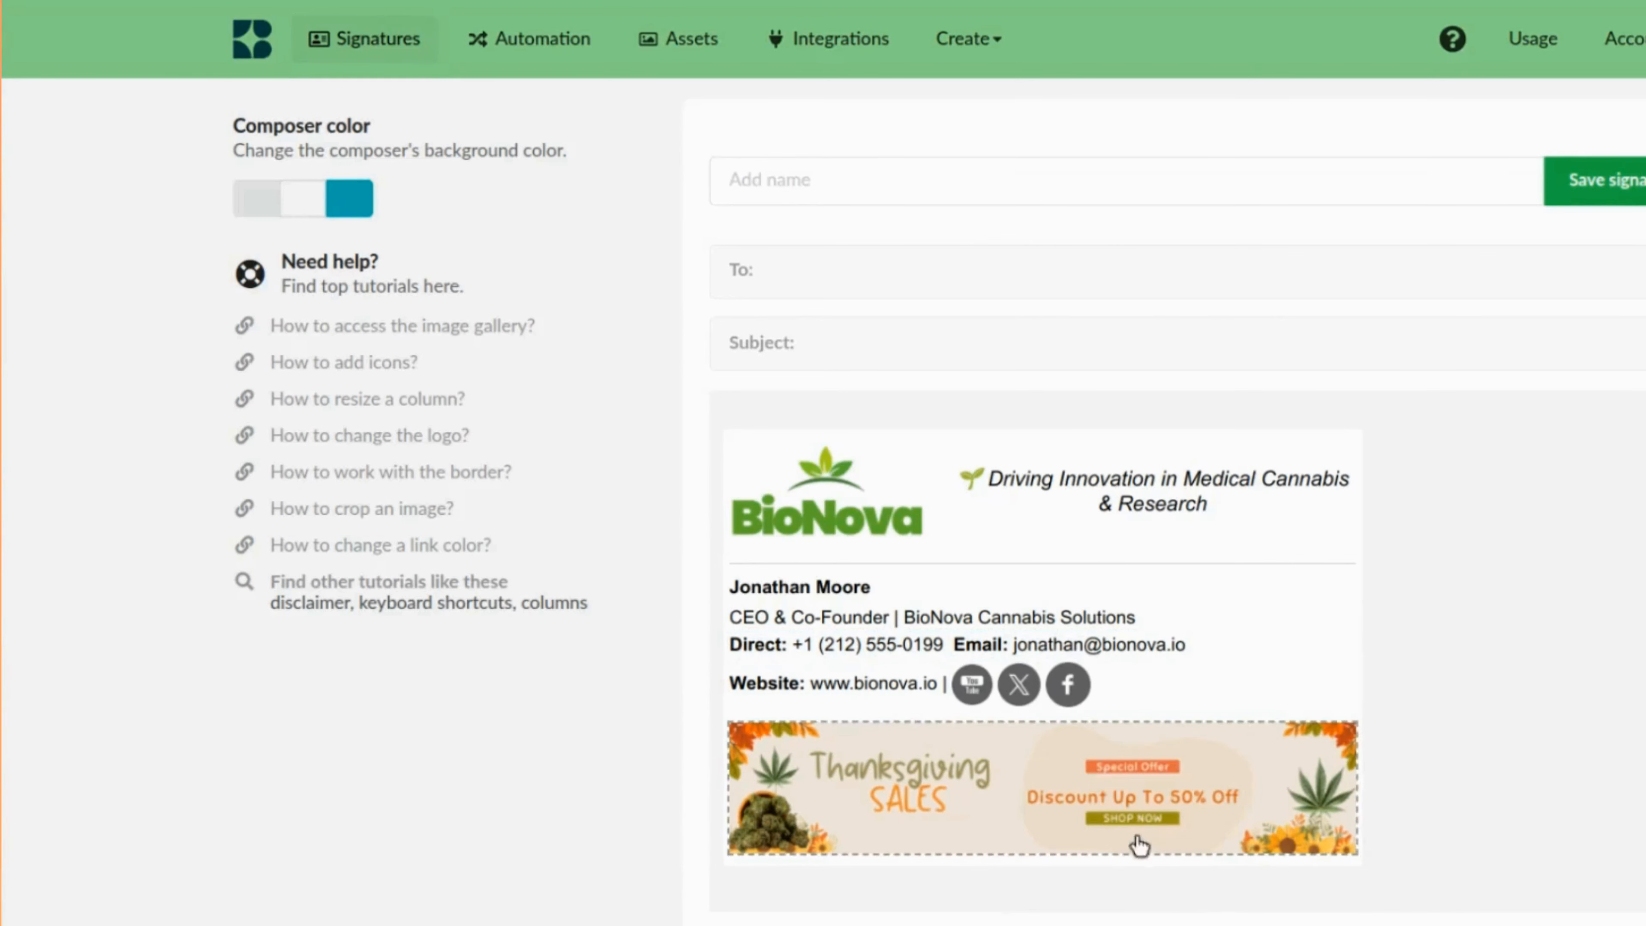
click(1351, 804)
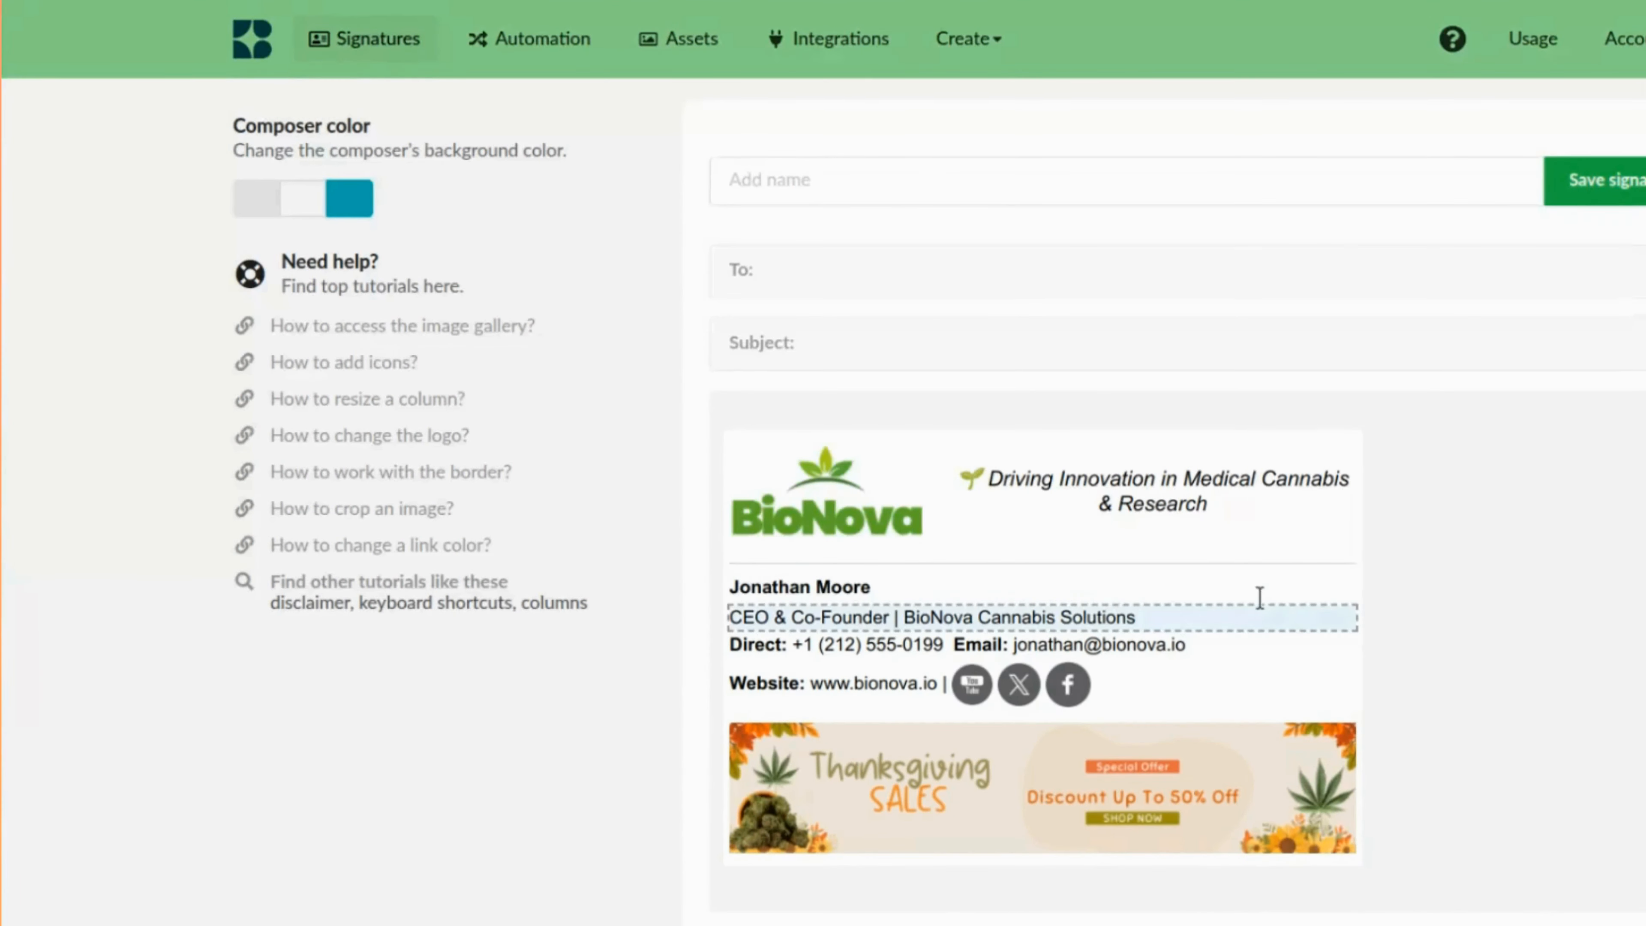
Name the signature "Cannabis signature - CEO" and save it.
click(1008, 174)
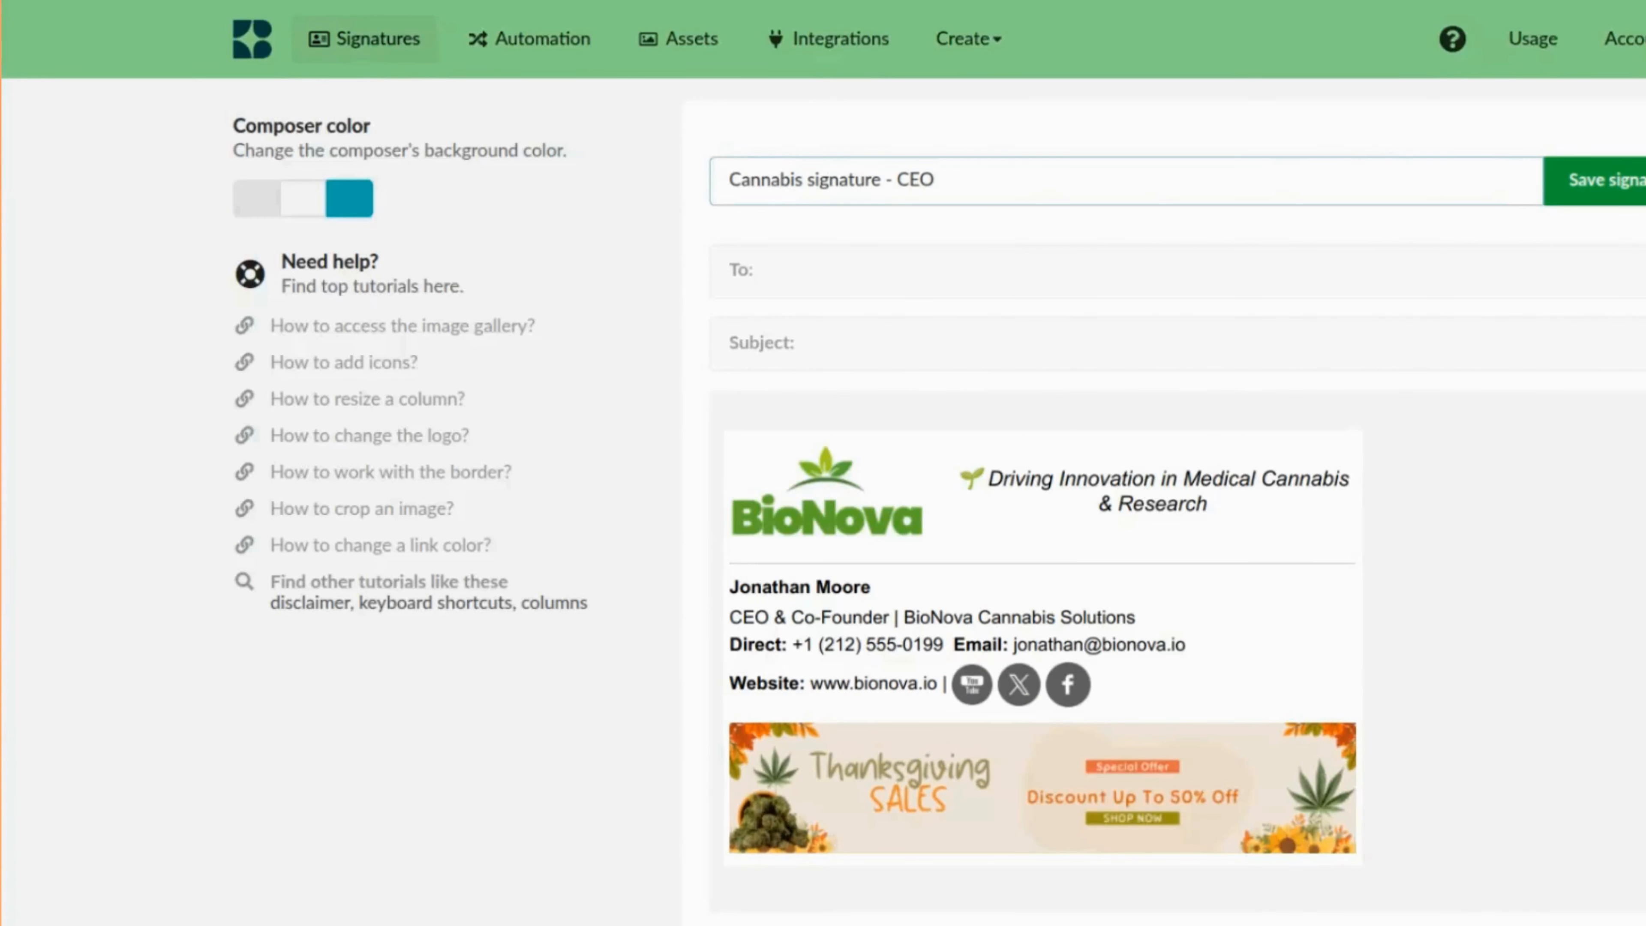
click(1601, 181)
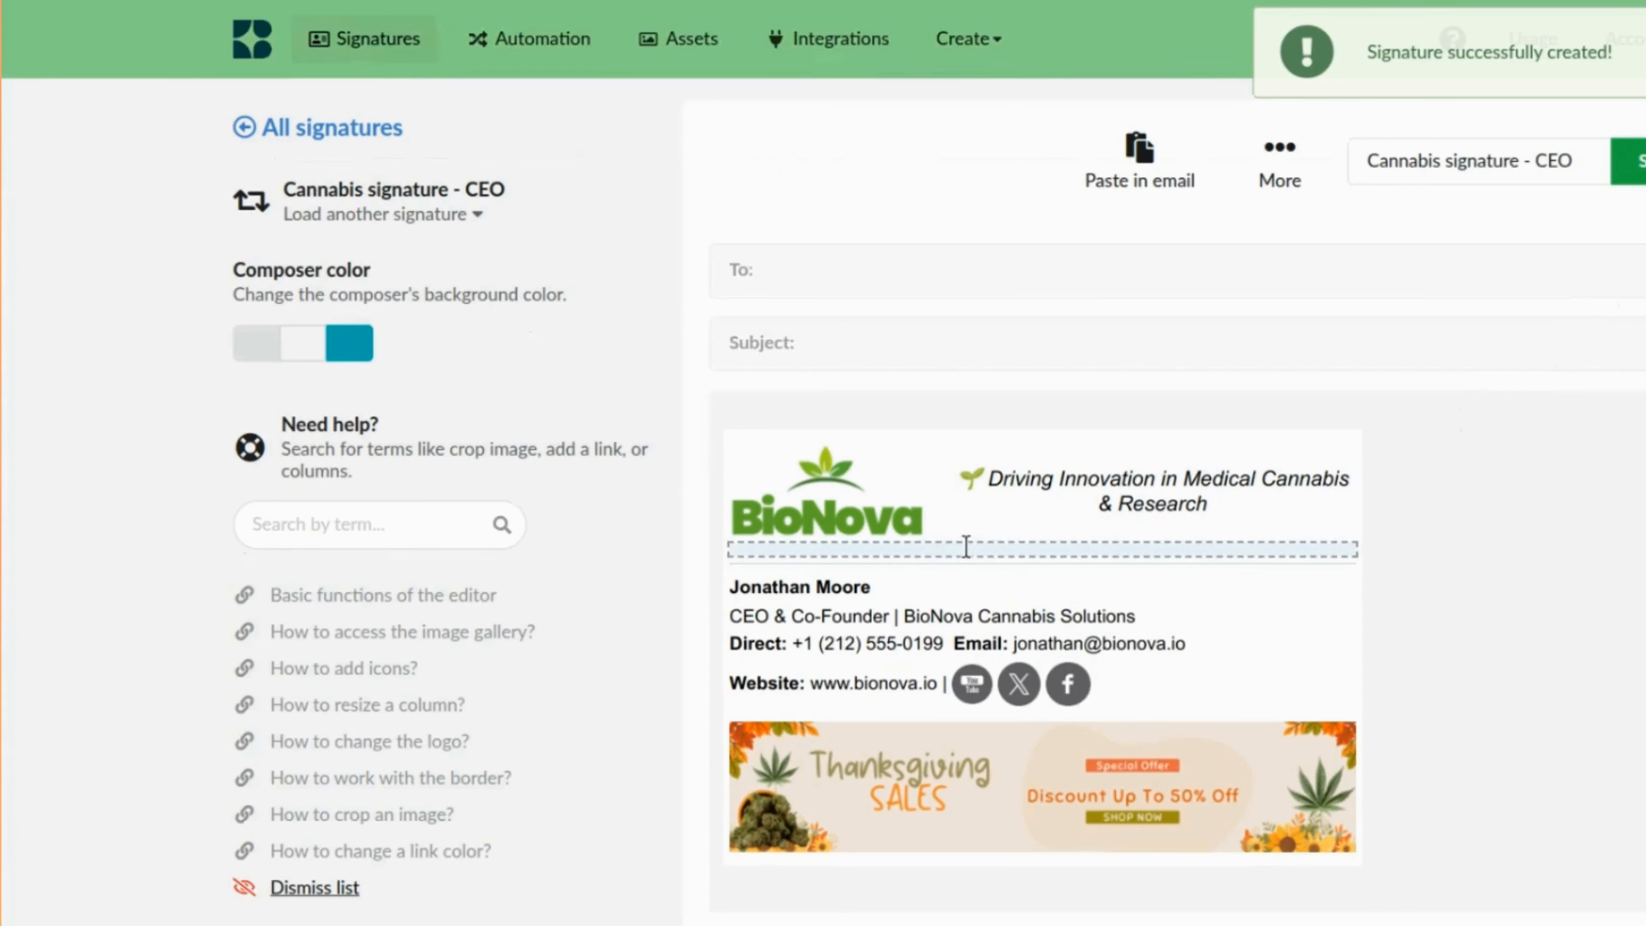
Open the signature preview to check its appearance, then close it.
click(1281, 162)
click(1327, 355)
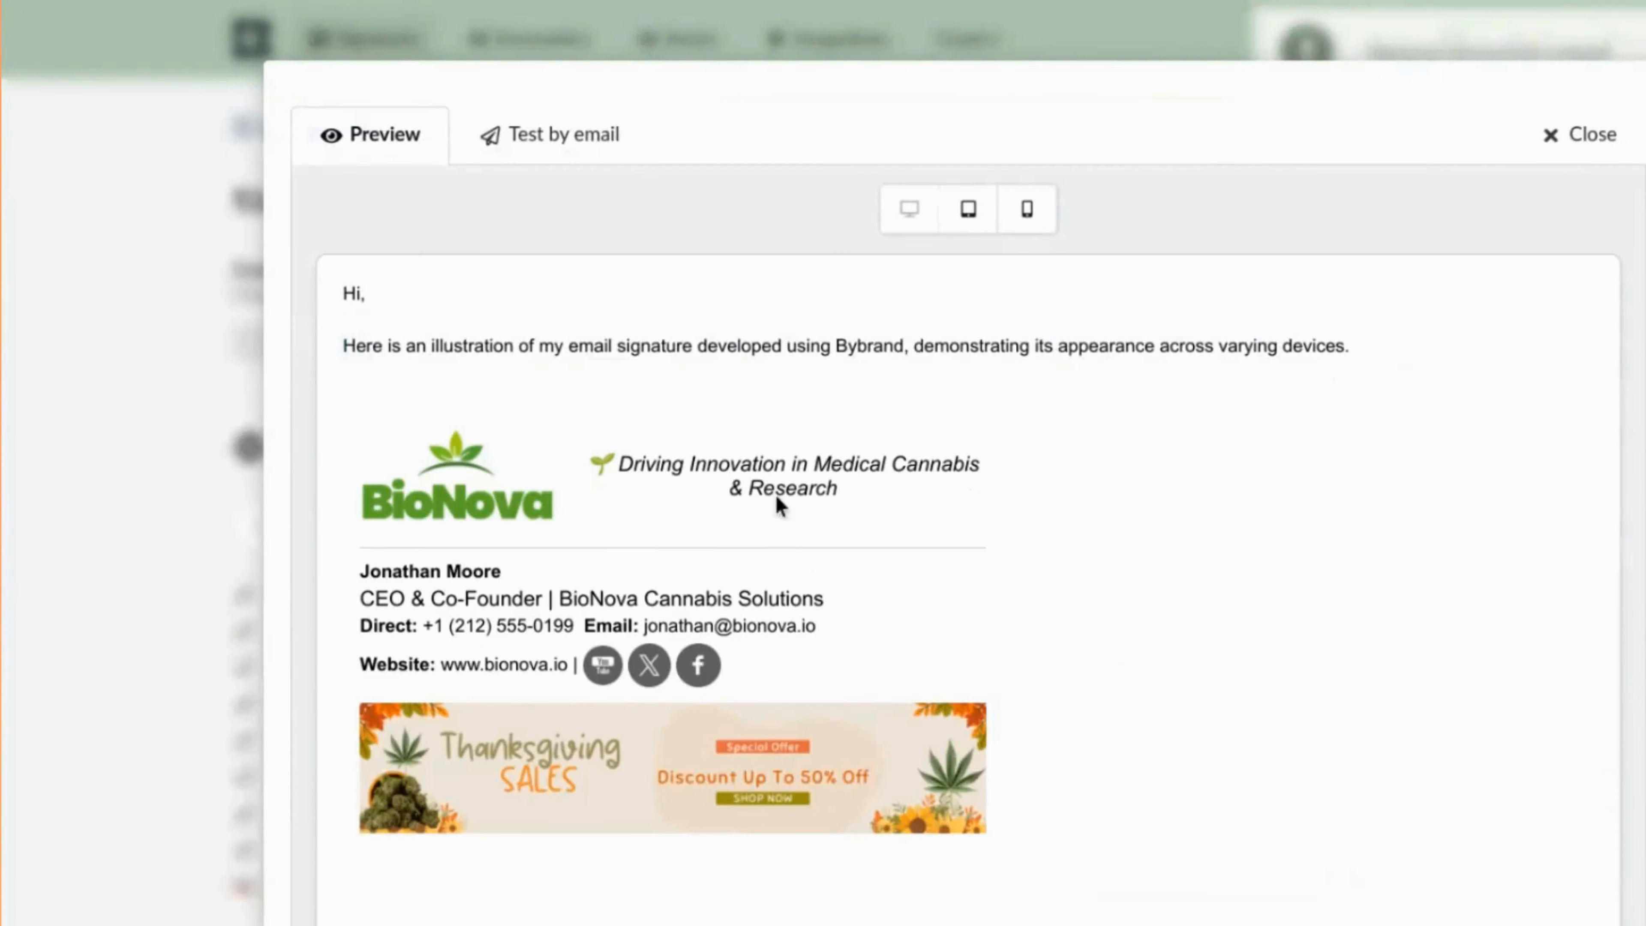
key(Escape)
click(1224, 506)
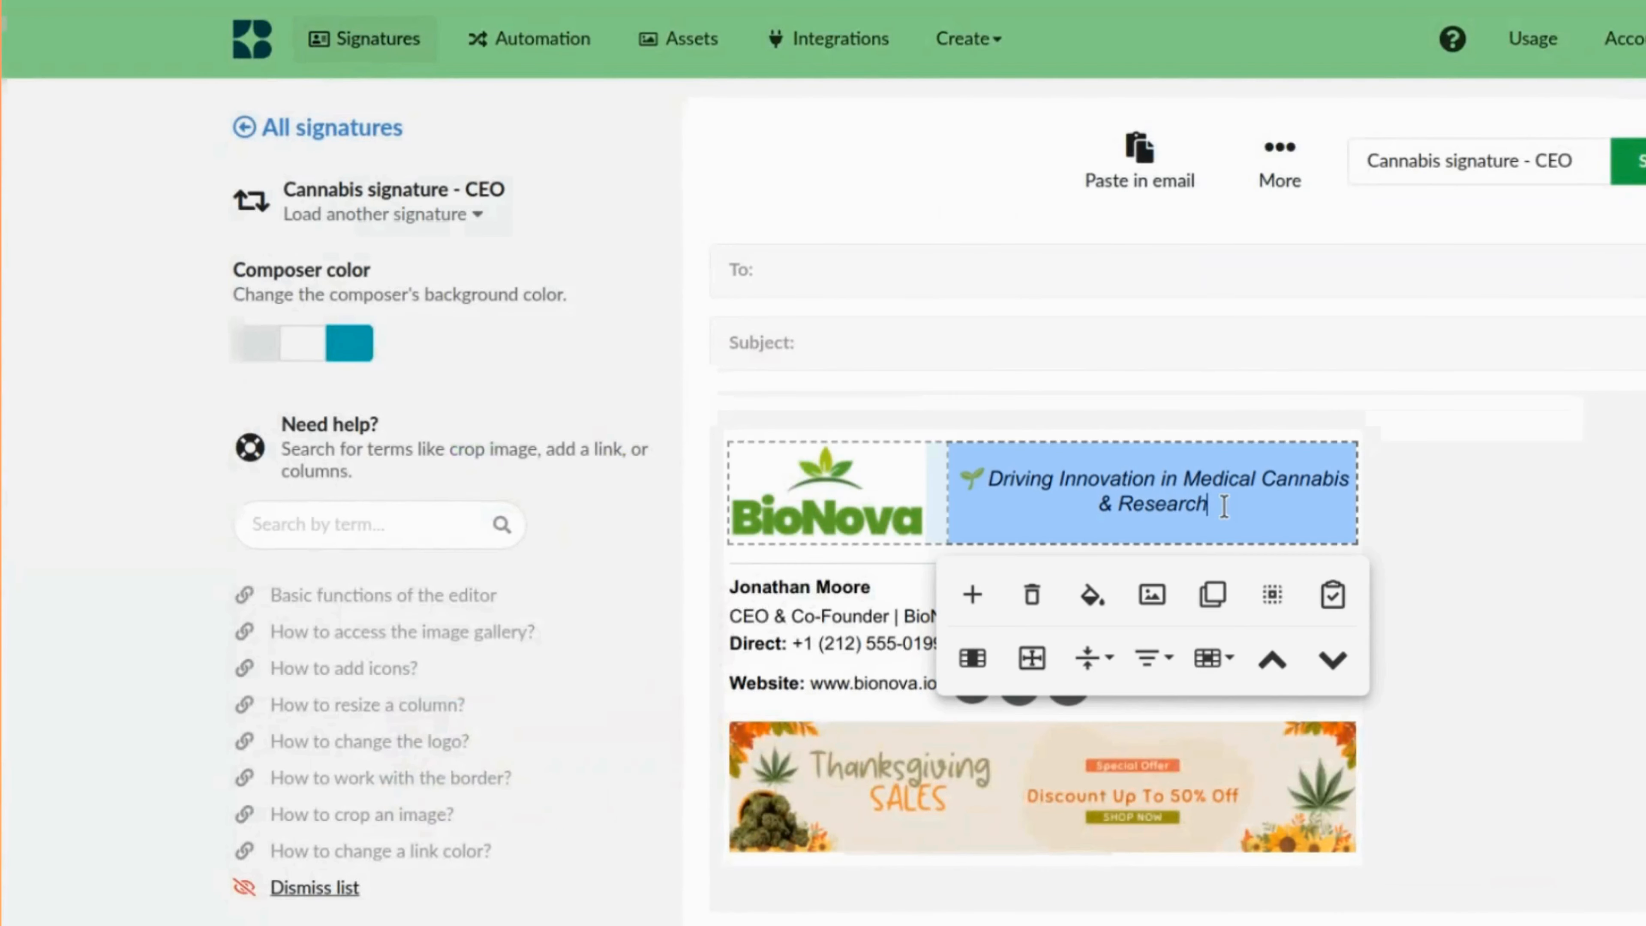
click(839, 587)
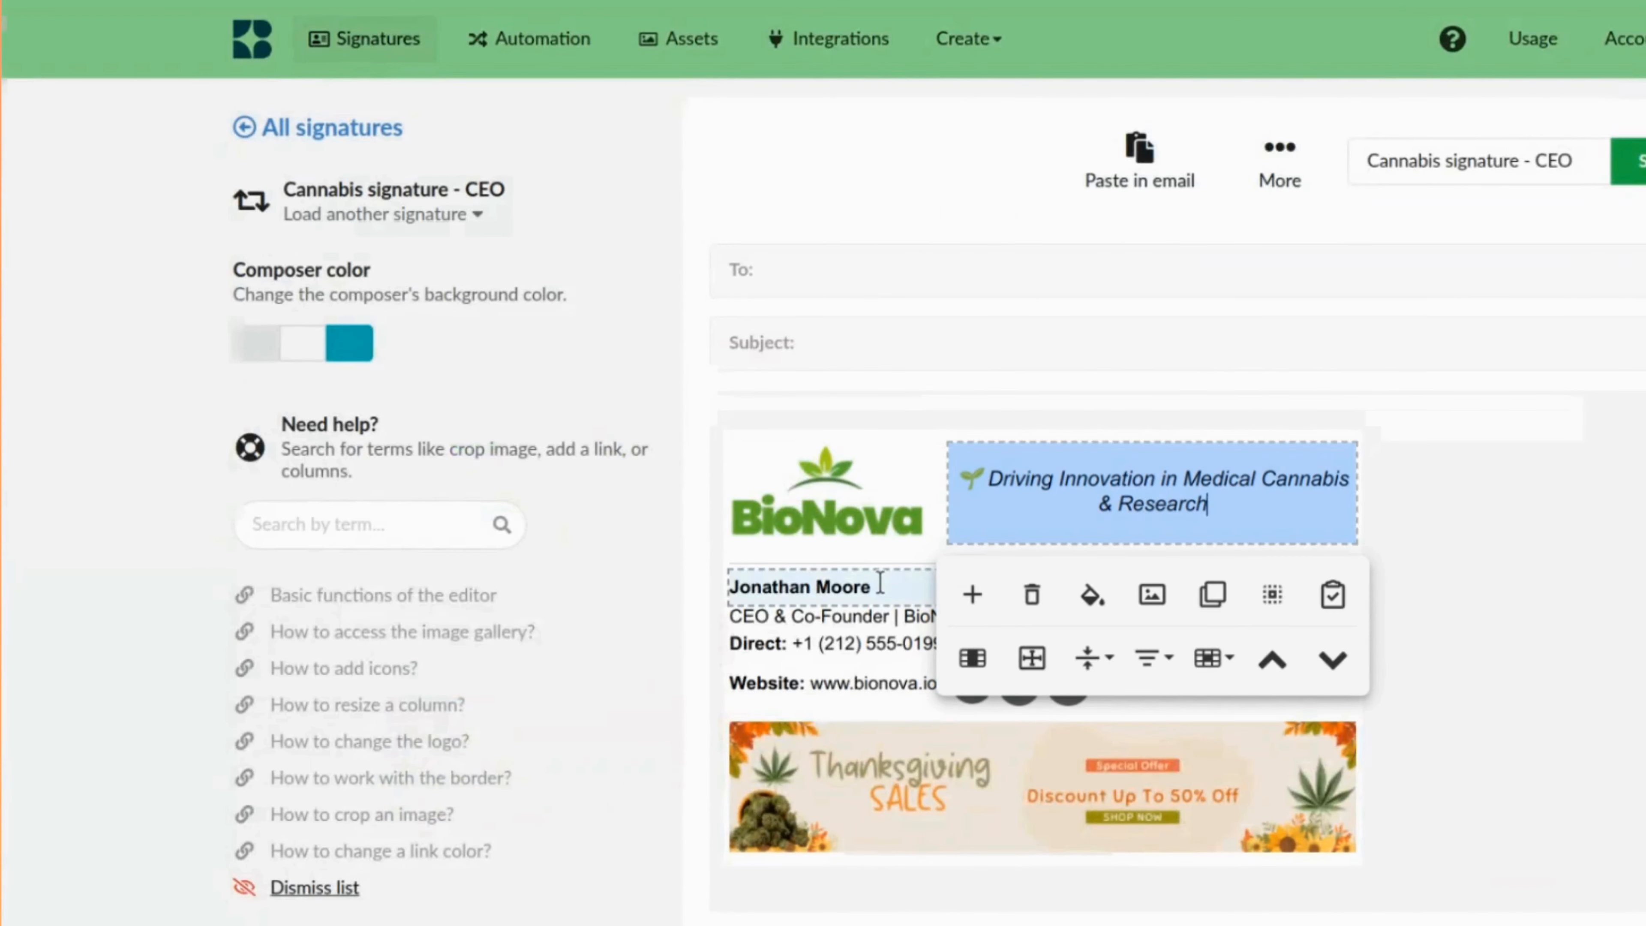
triple_click(838, 587)
click(760, 641)
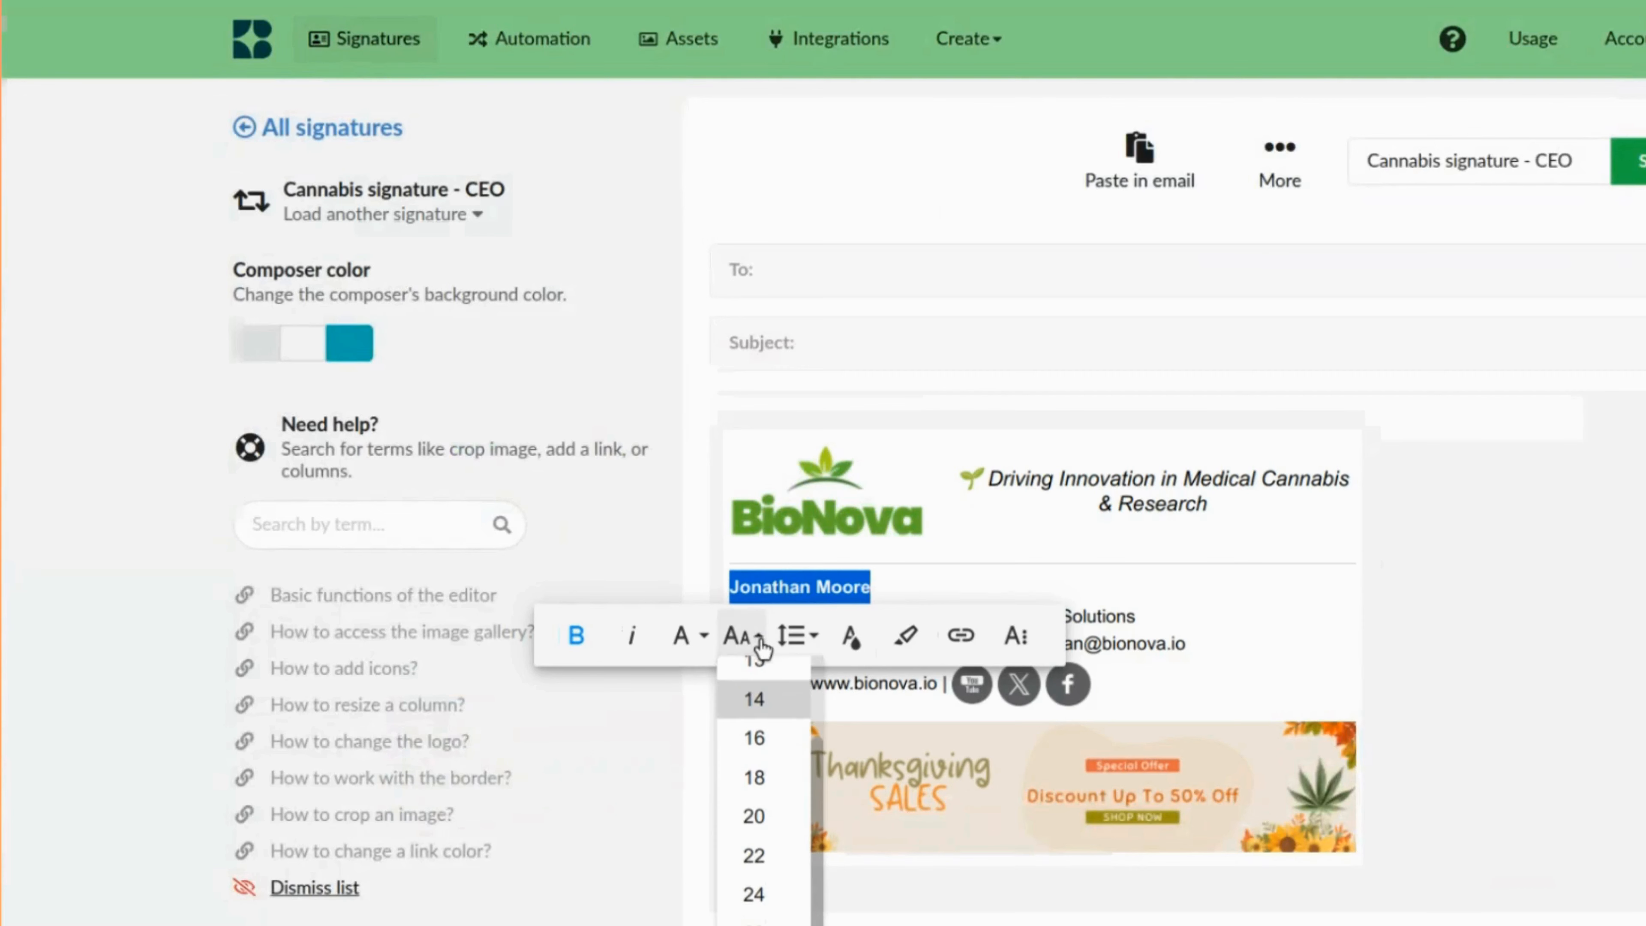
click(756, 745)
click(1540, 602)
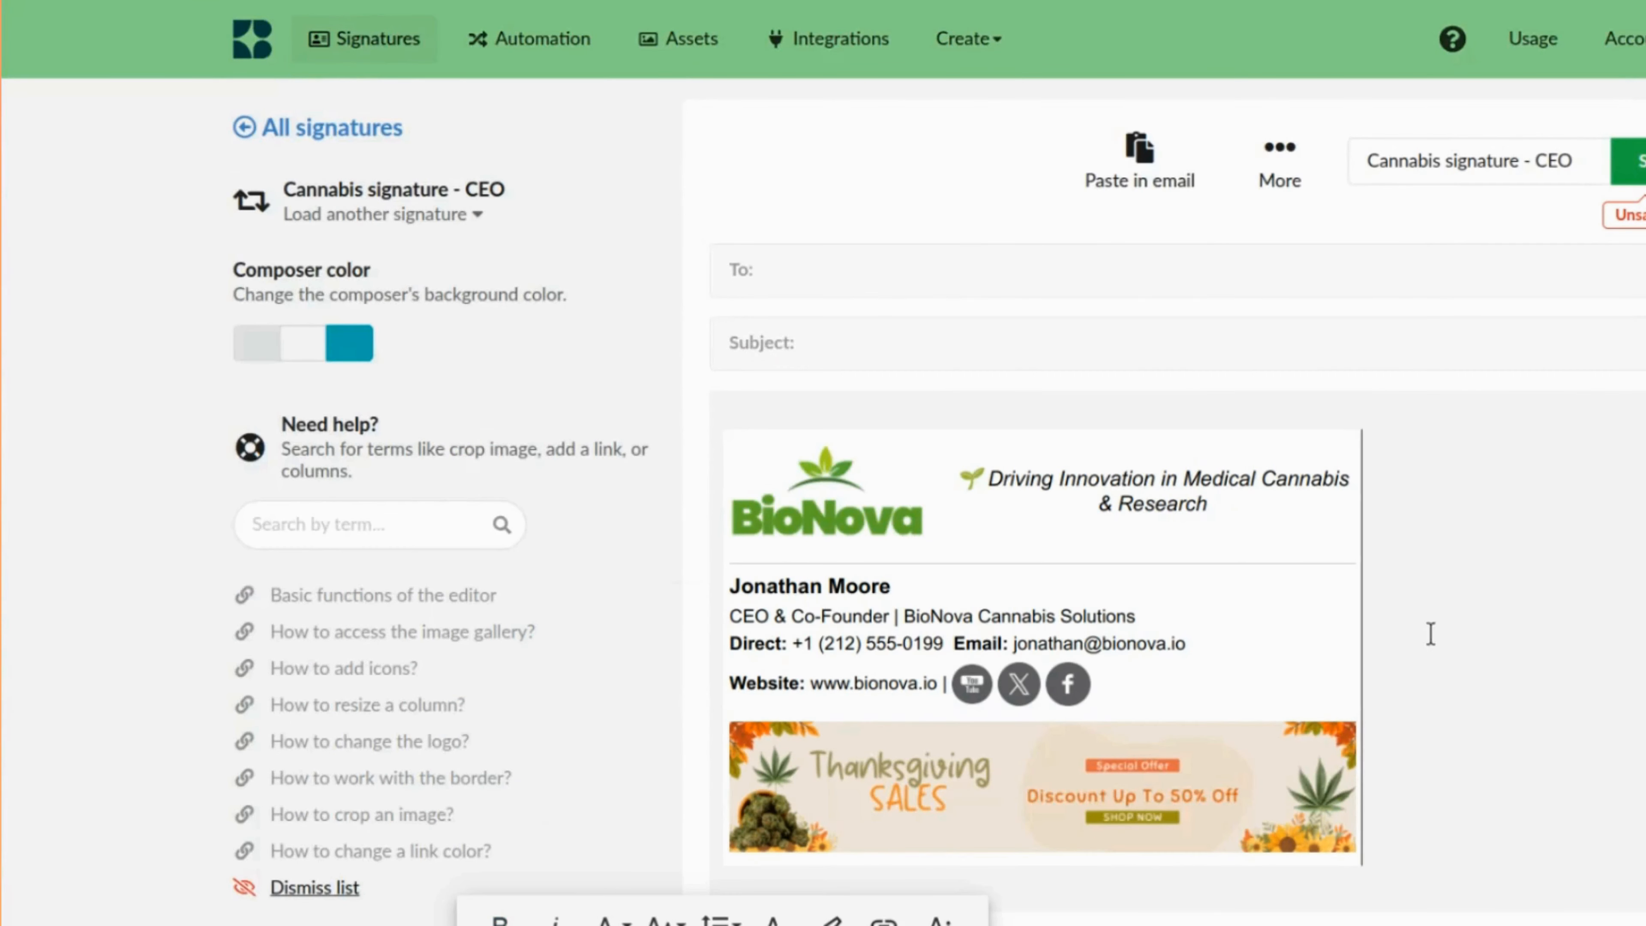
Use Quick changes to set the whole signature's font family to Trebuchet MS.
click(1314, 160)
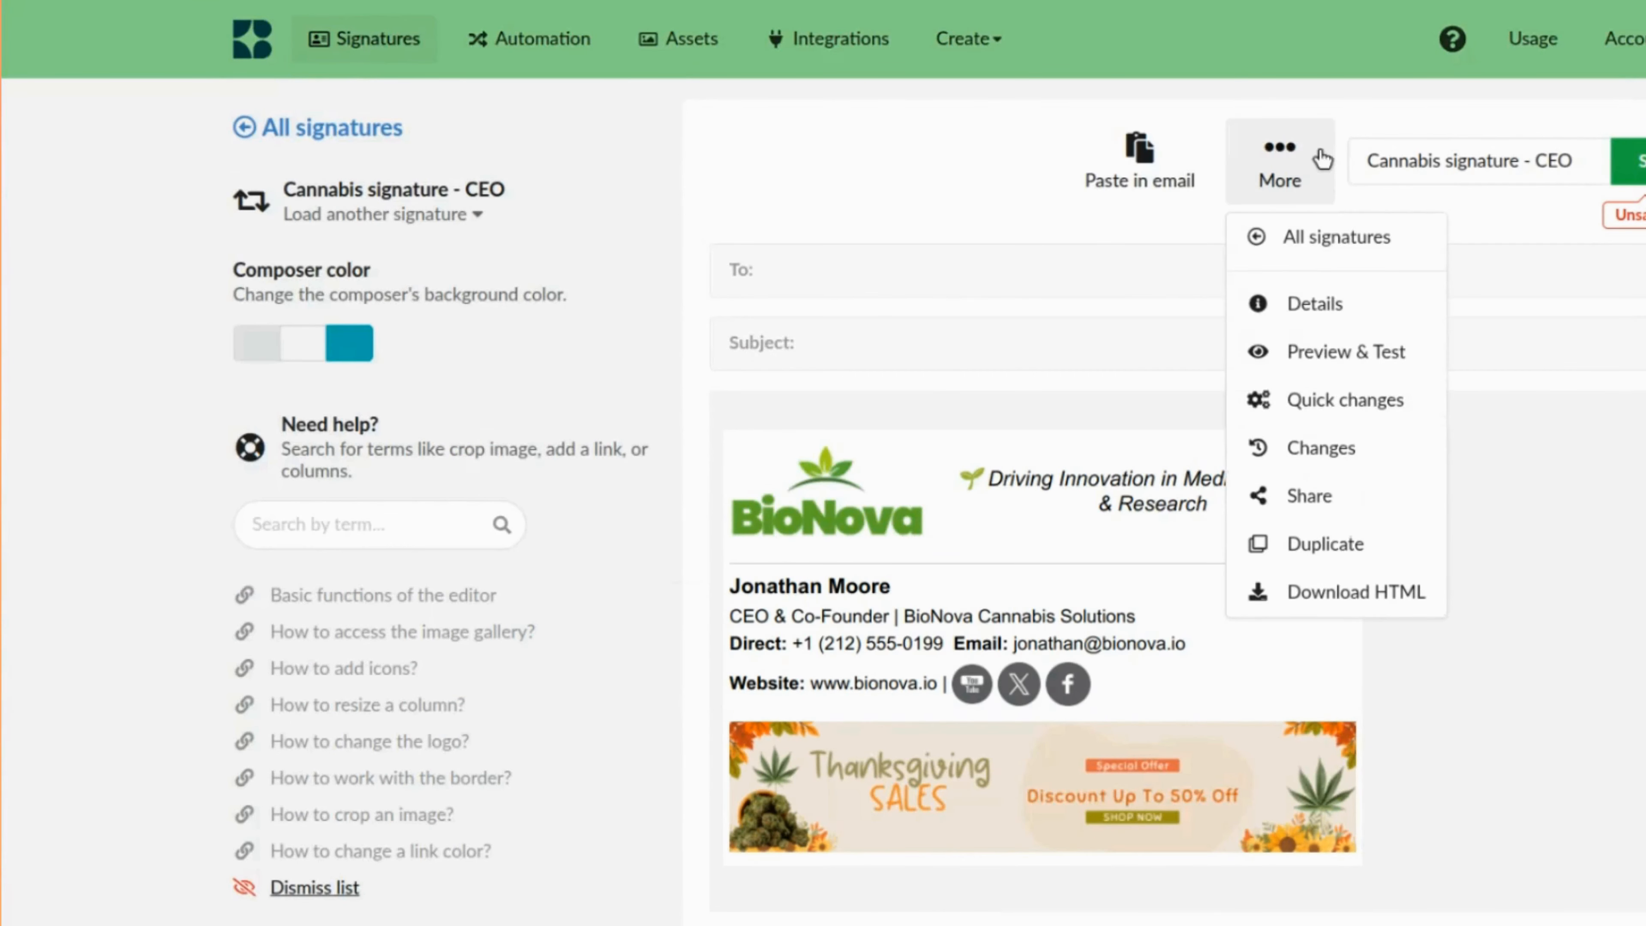
click(1341, 408)
click(1489, 245)
click(1480, 353)
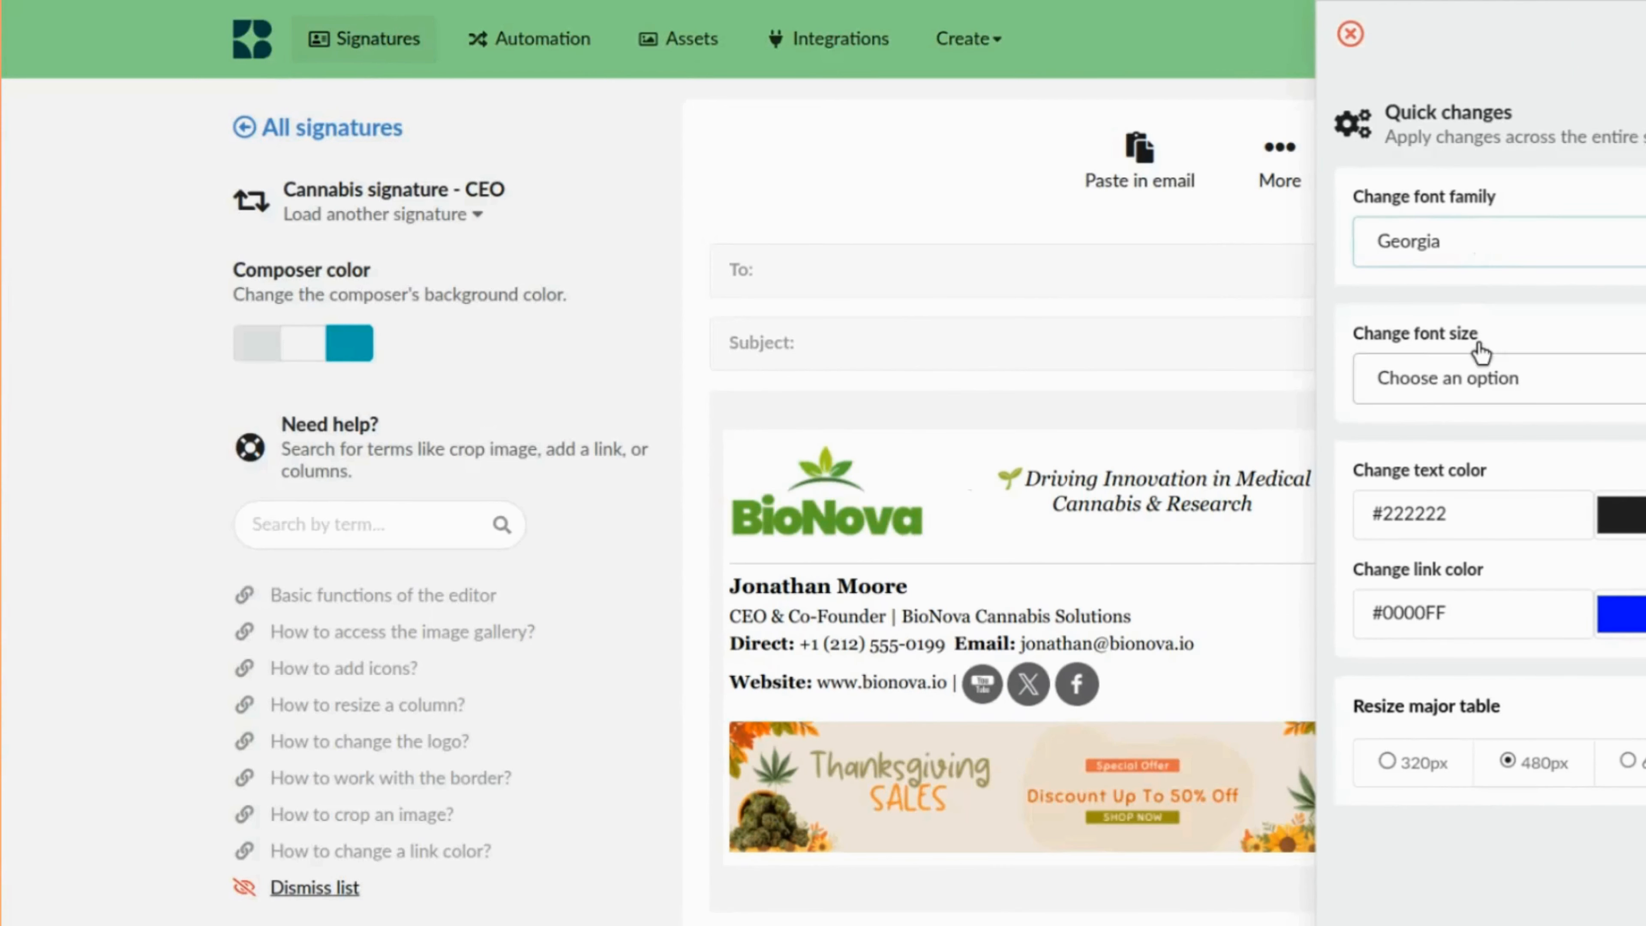
click(1490, 256)
click(1462, 522)
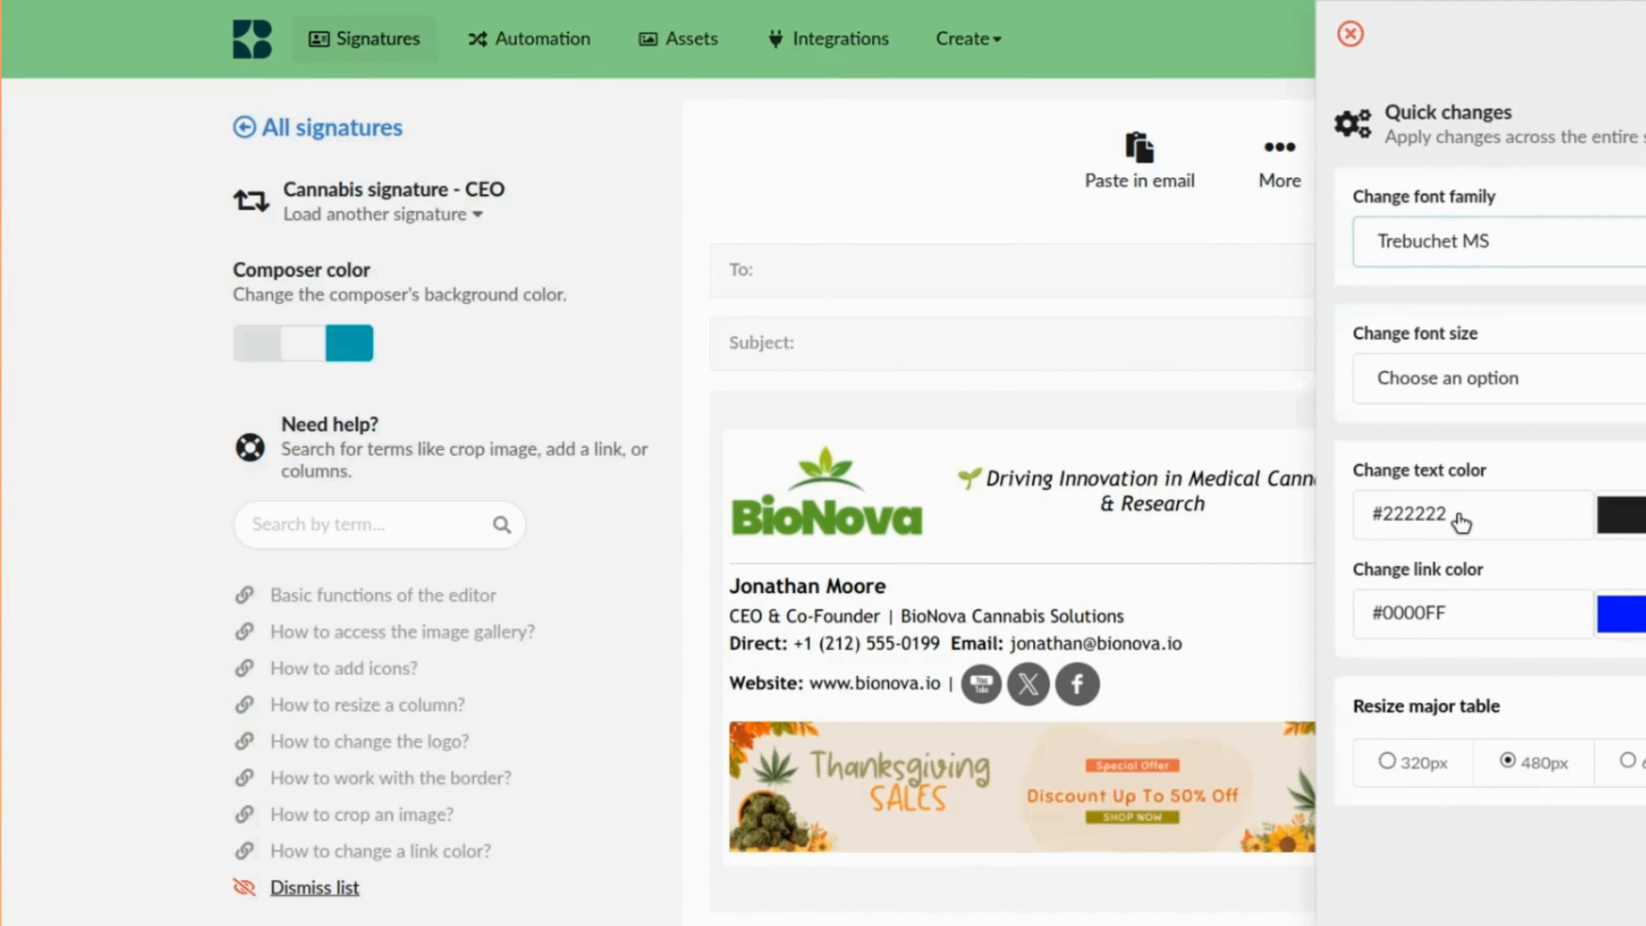
Set the signature-wide font size to 13px and the text color to #1d1b1b, then close Quick changes.
click(1551, 385)
click(1483, 520)
click(1484, 524)
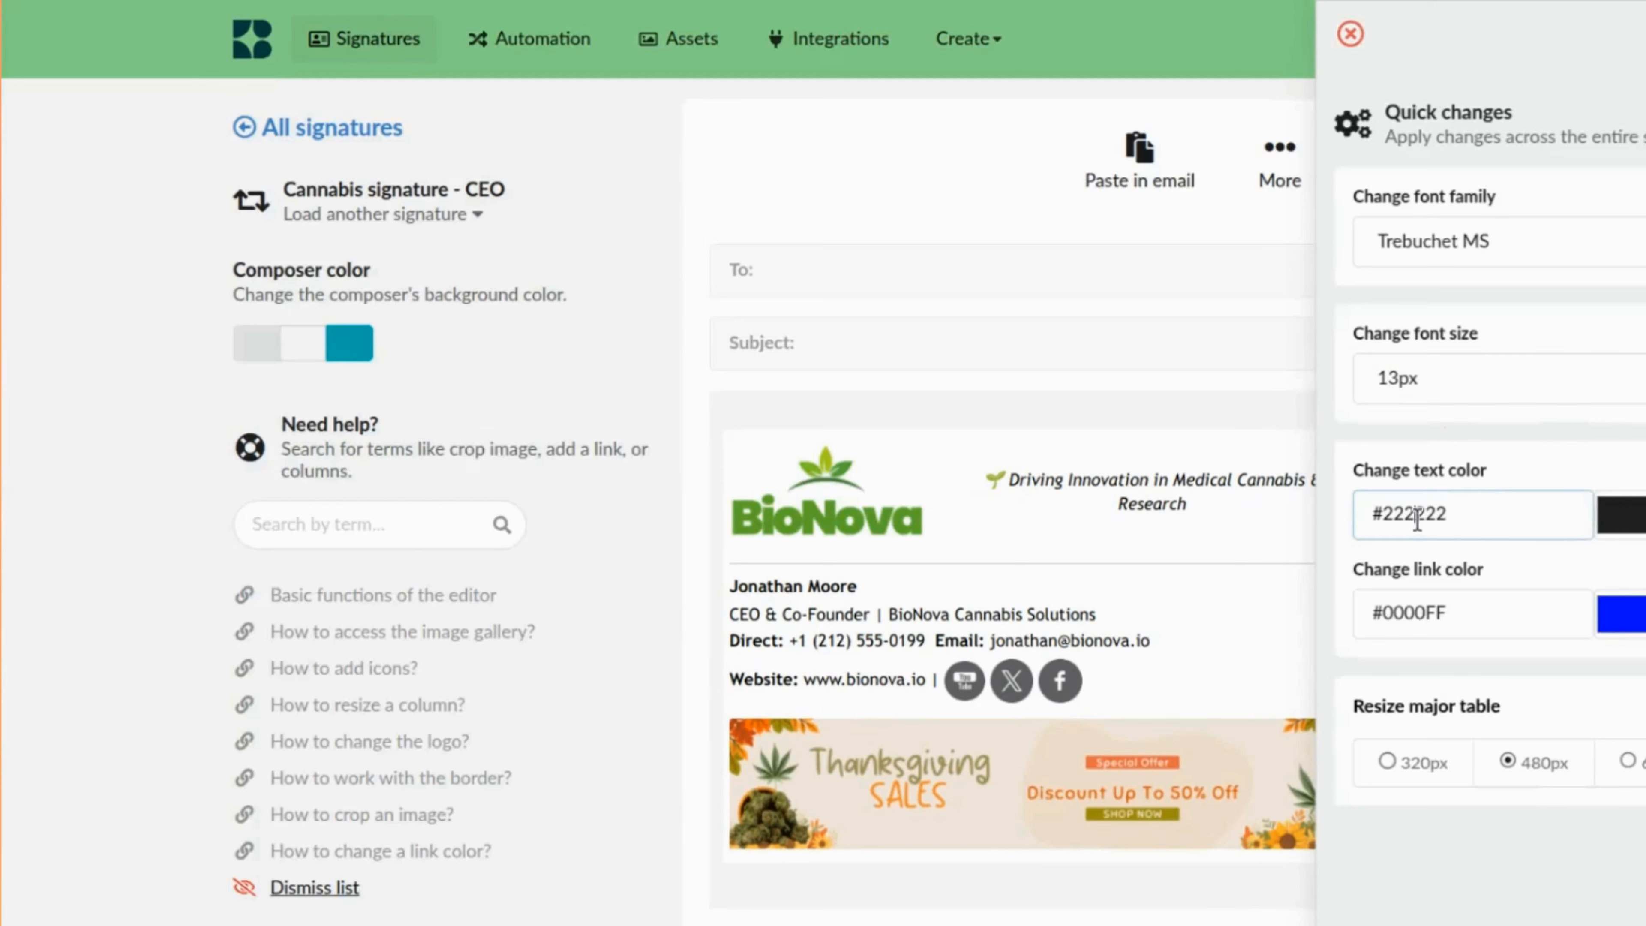
click(1630, 519)
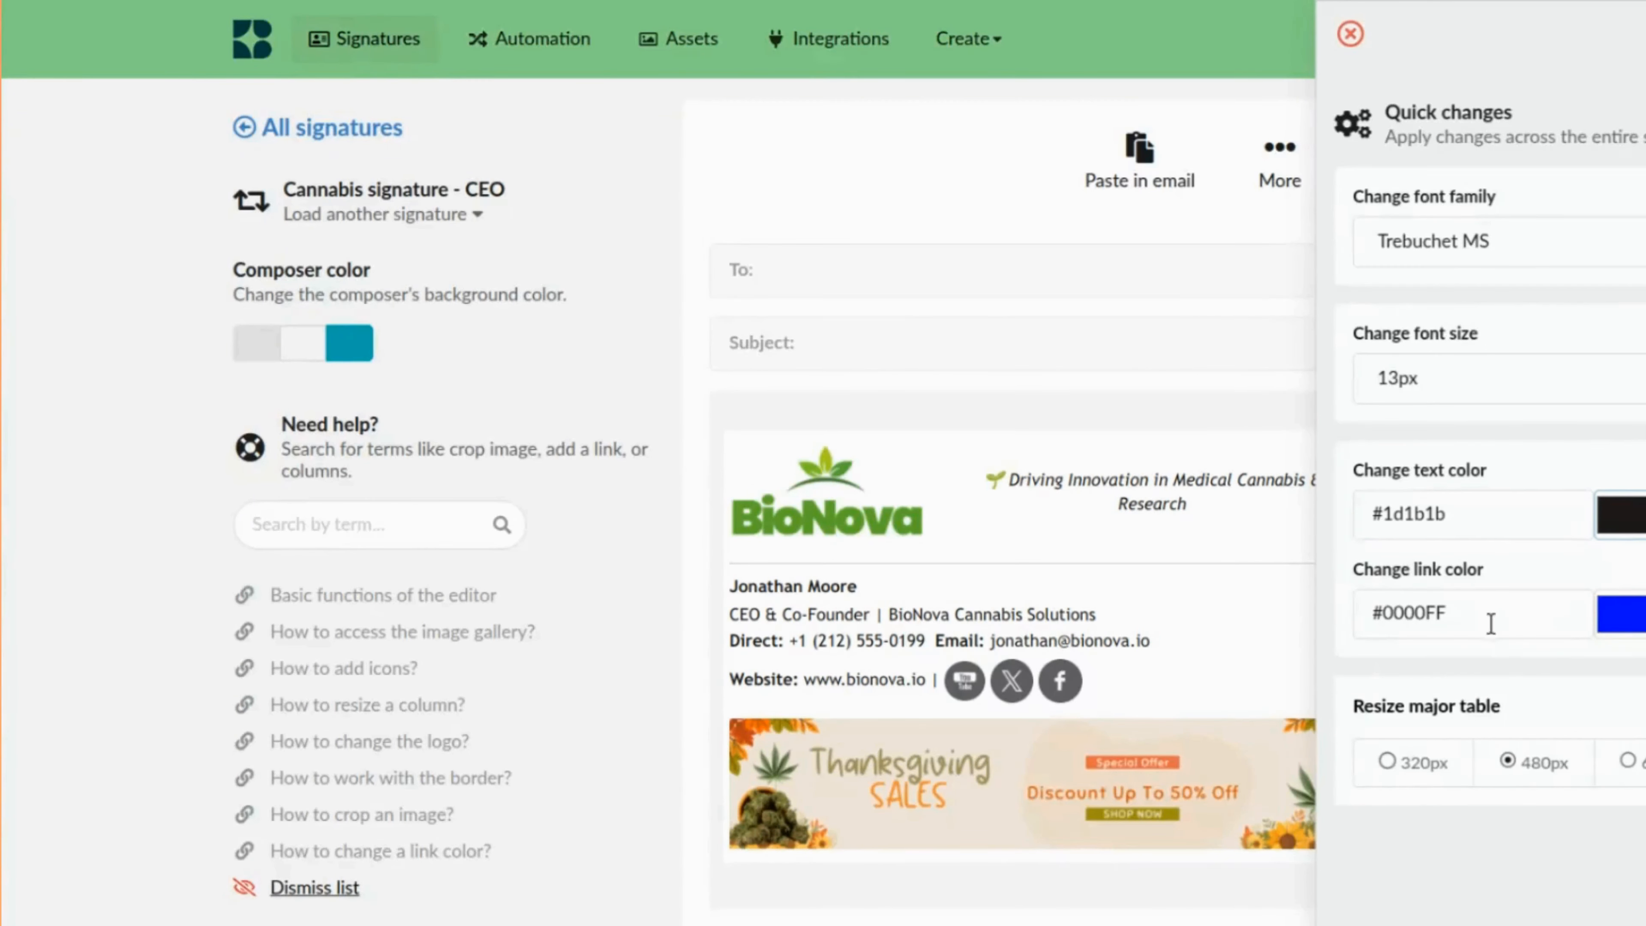
click(1284, 412)
Set the name's font size back to 16 and save the signature.
triple_click(841, 587)
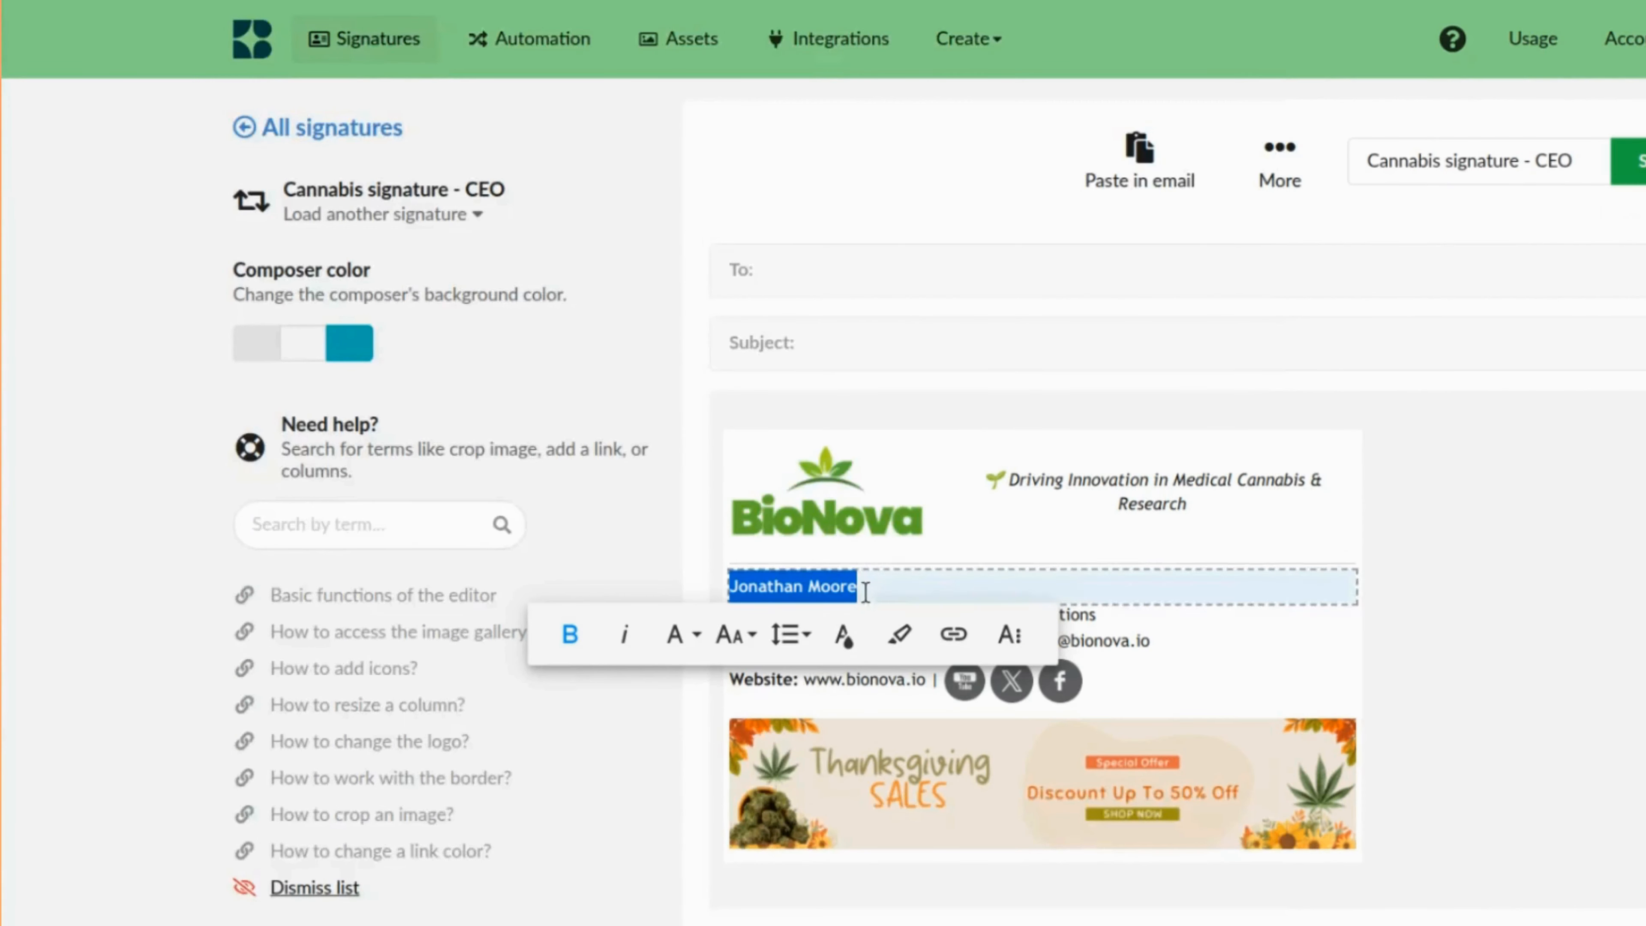
click(732, 634)
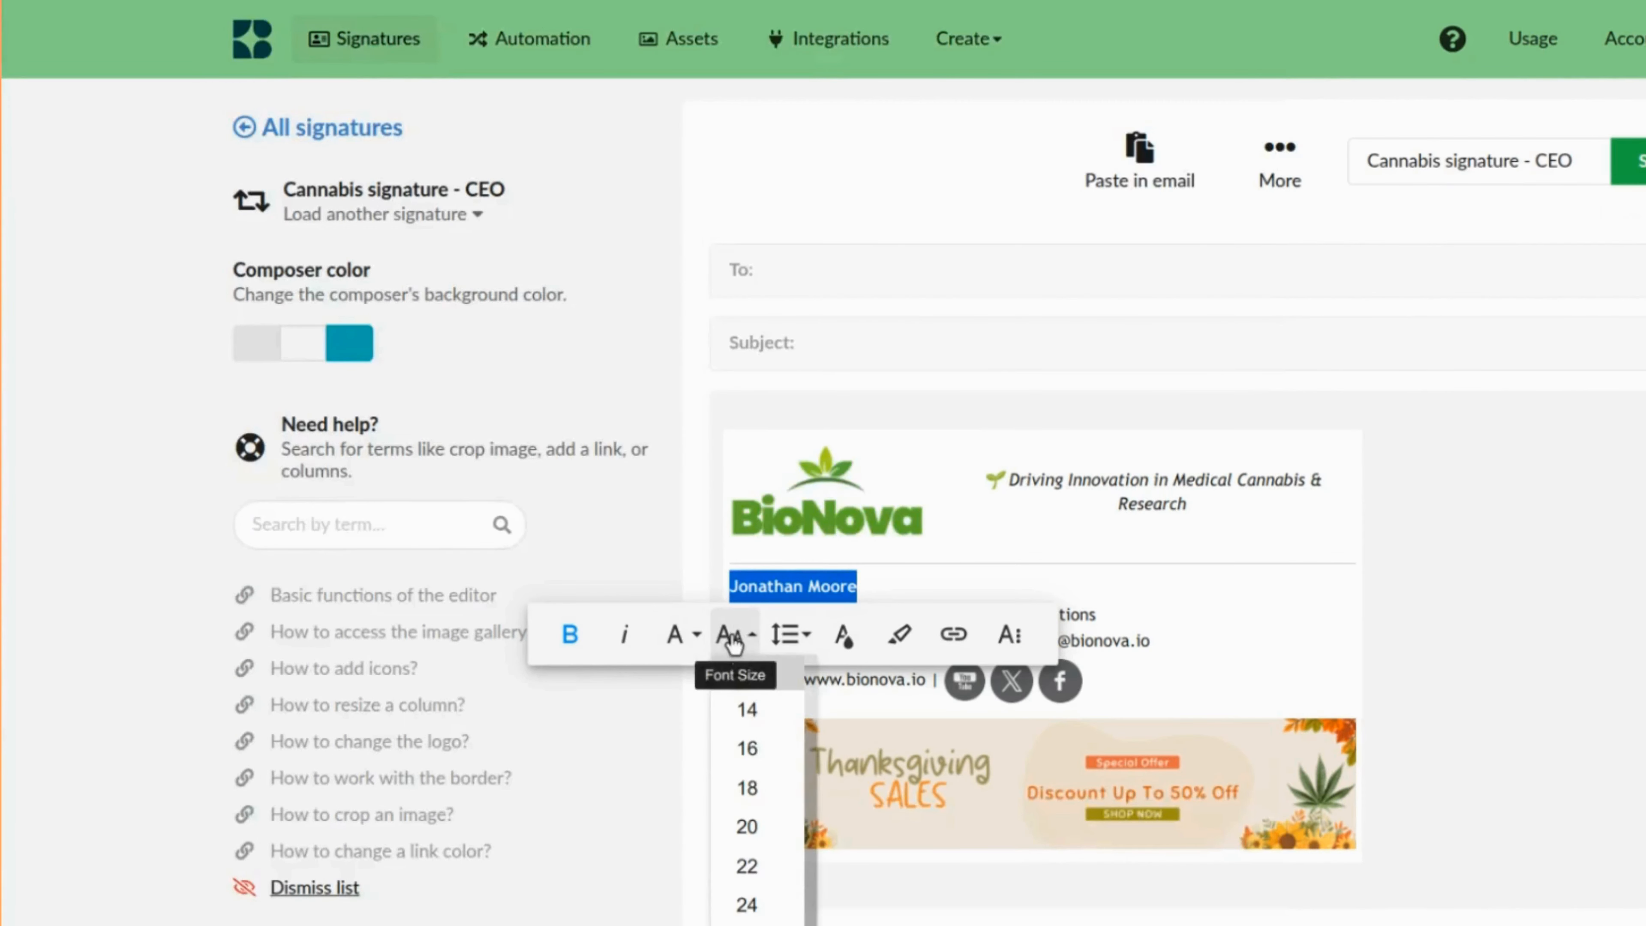
click(762, 754)
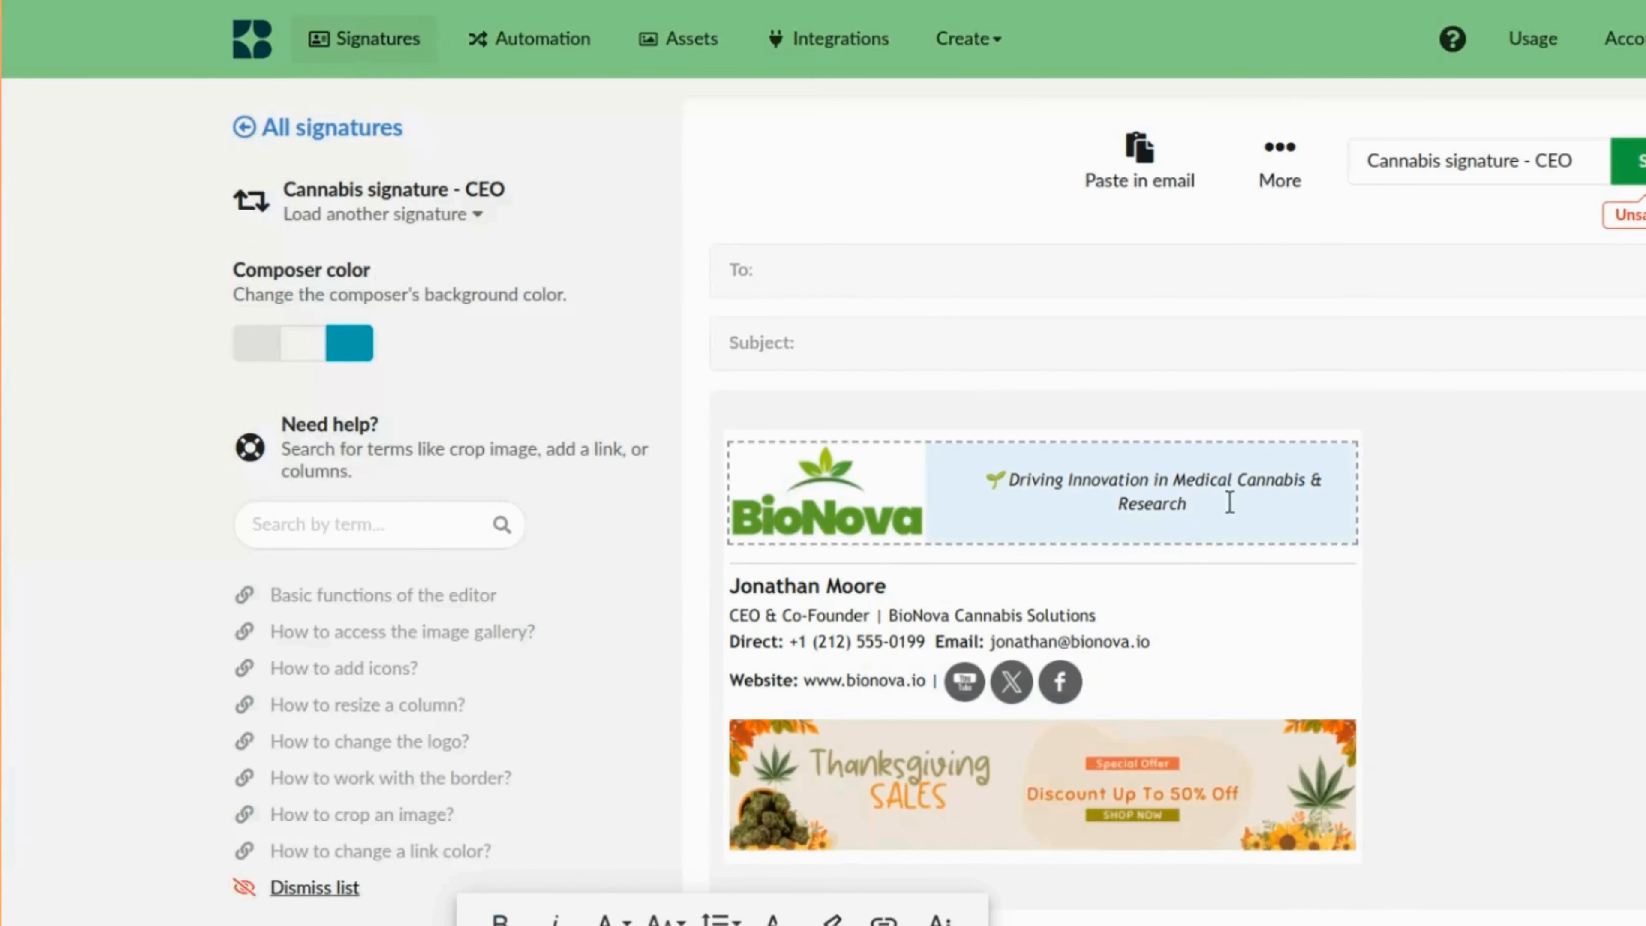
click(1640, 169)
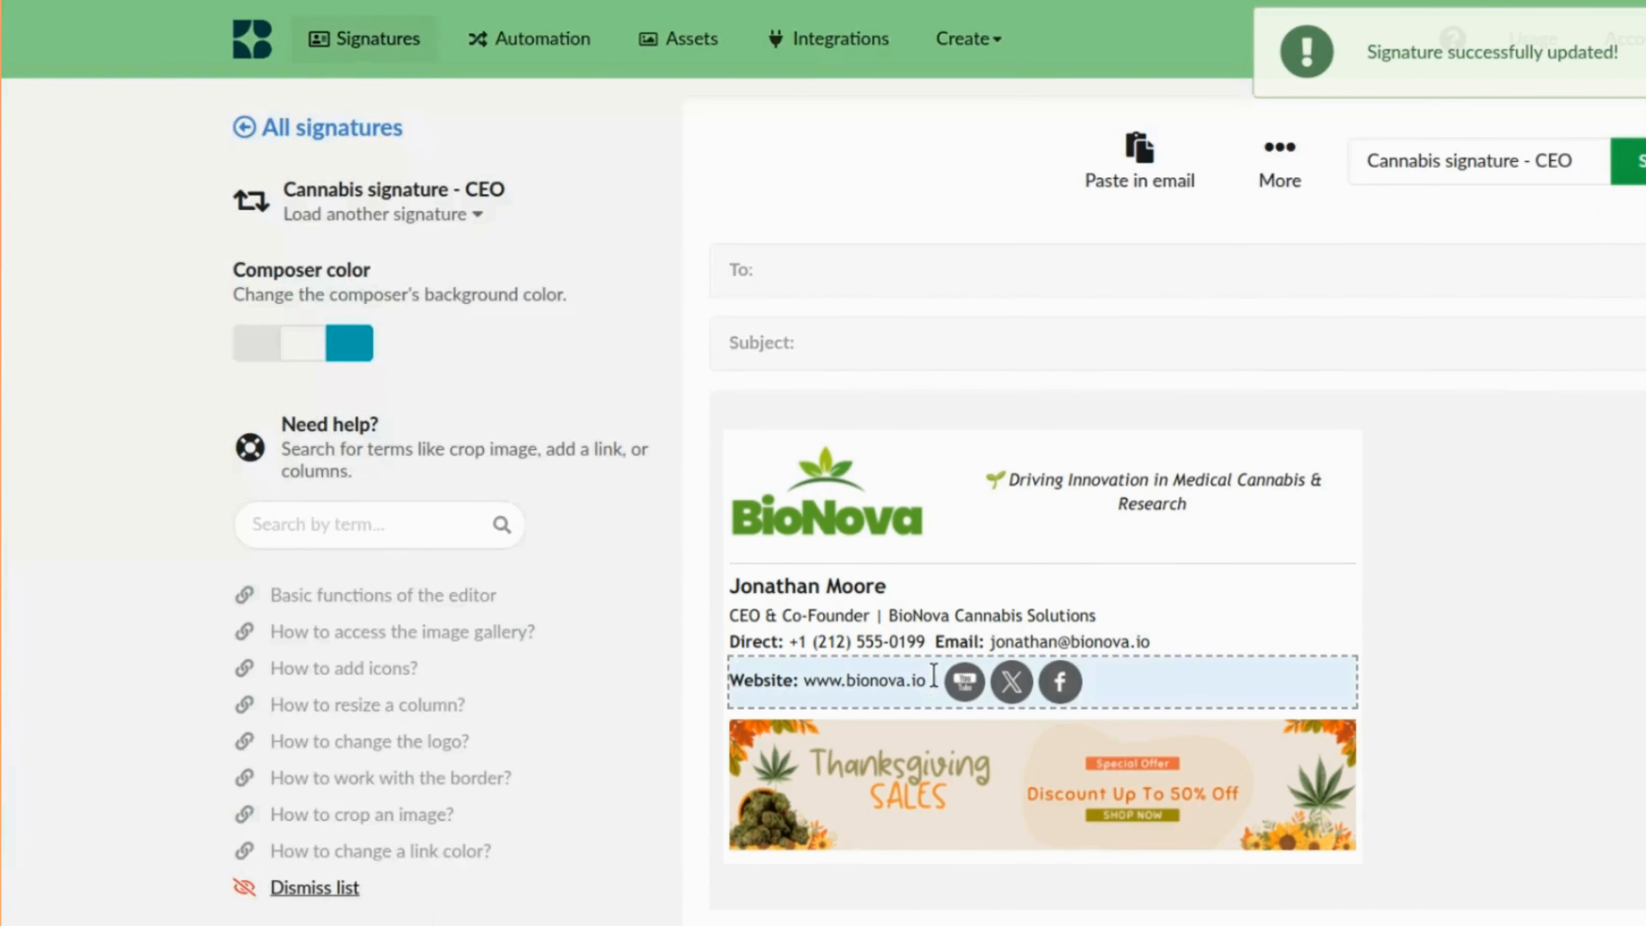
Adjust the YouTube icon's width and height in its size settings.
click(975, 684)
click(907, 710)
click(839, 842)
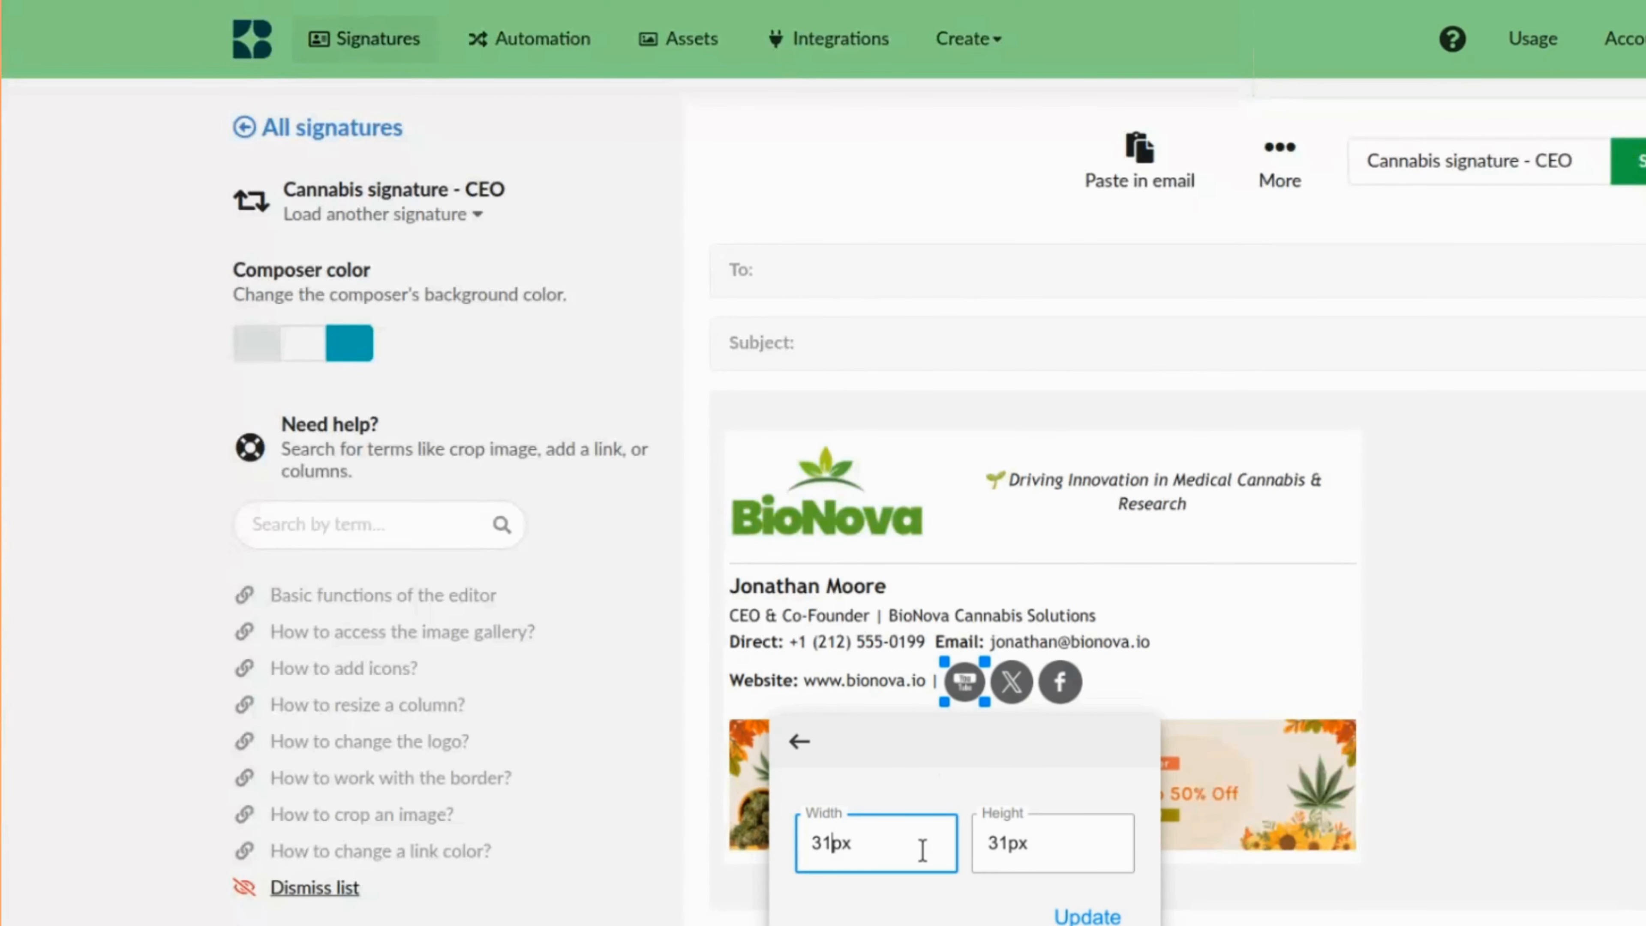
click(1087, 916)
Give the X and Facebook icons the same width and height as the YouTube icon, and save the signature.
click(1011, 682)
click(952, 710)
text(30px)
key(Tab)
text(30px)
click(1131, 917)
click(1058, 676)
click(999, 709)
text(30px)
key(Tab)
text(30px)
click(1178, 917)
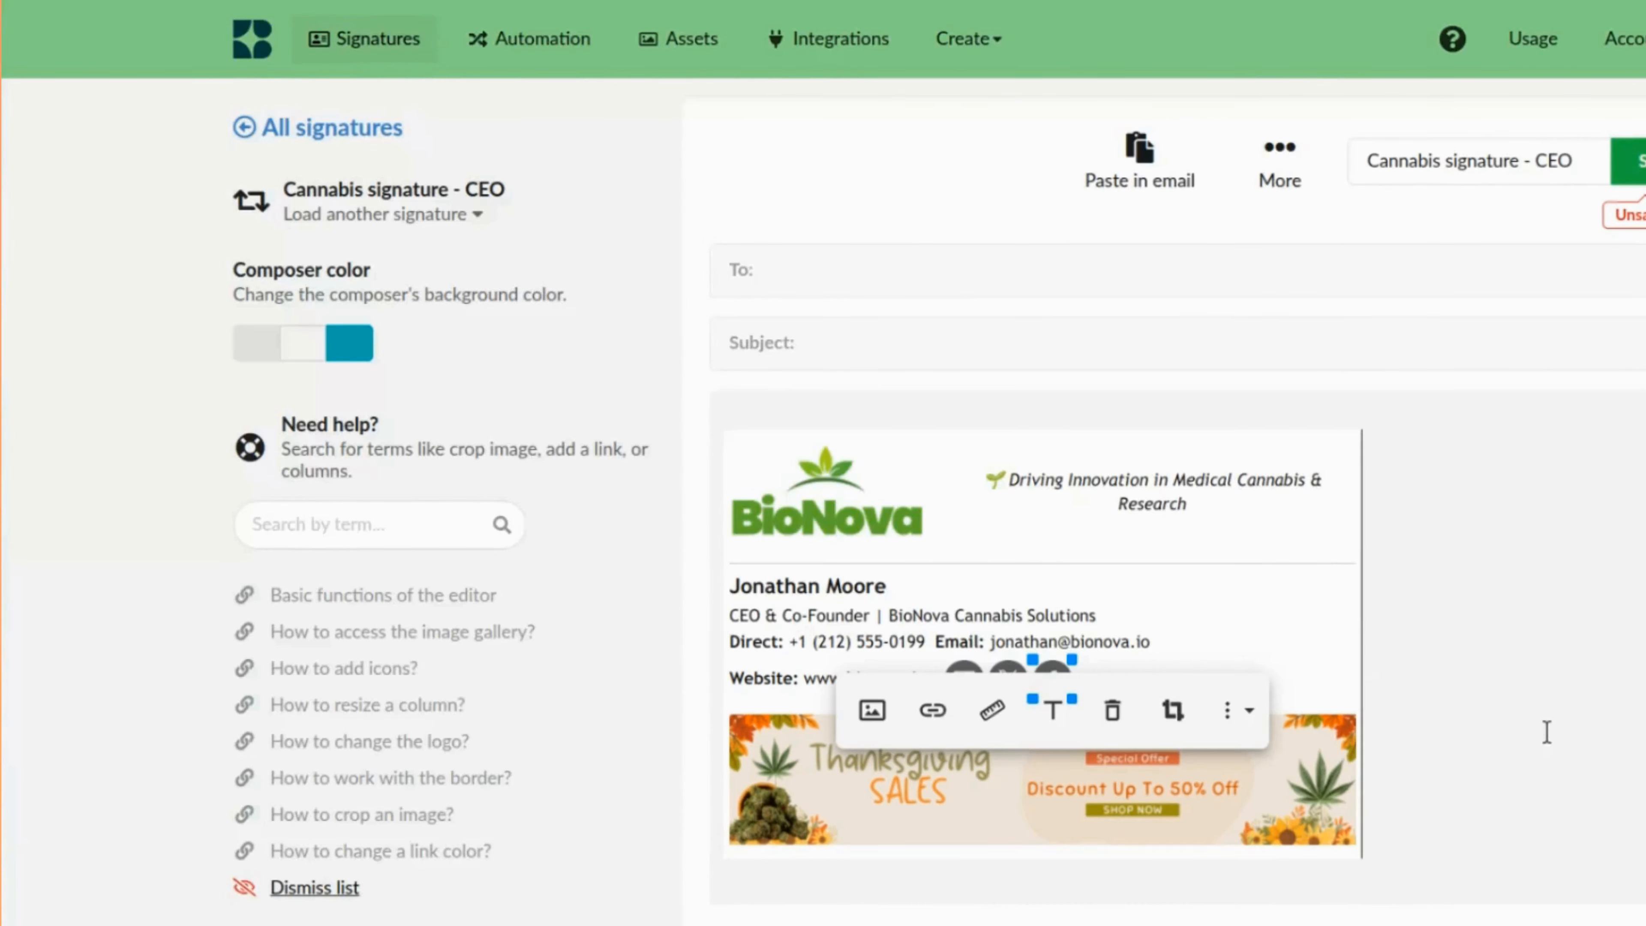
click(1475, 712)
key(ctrl+s)
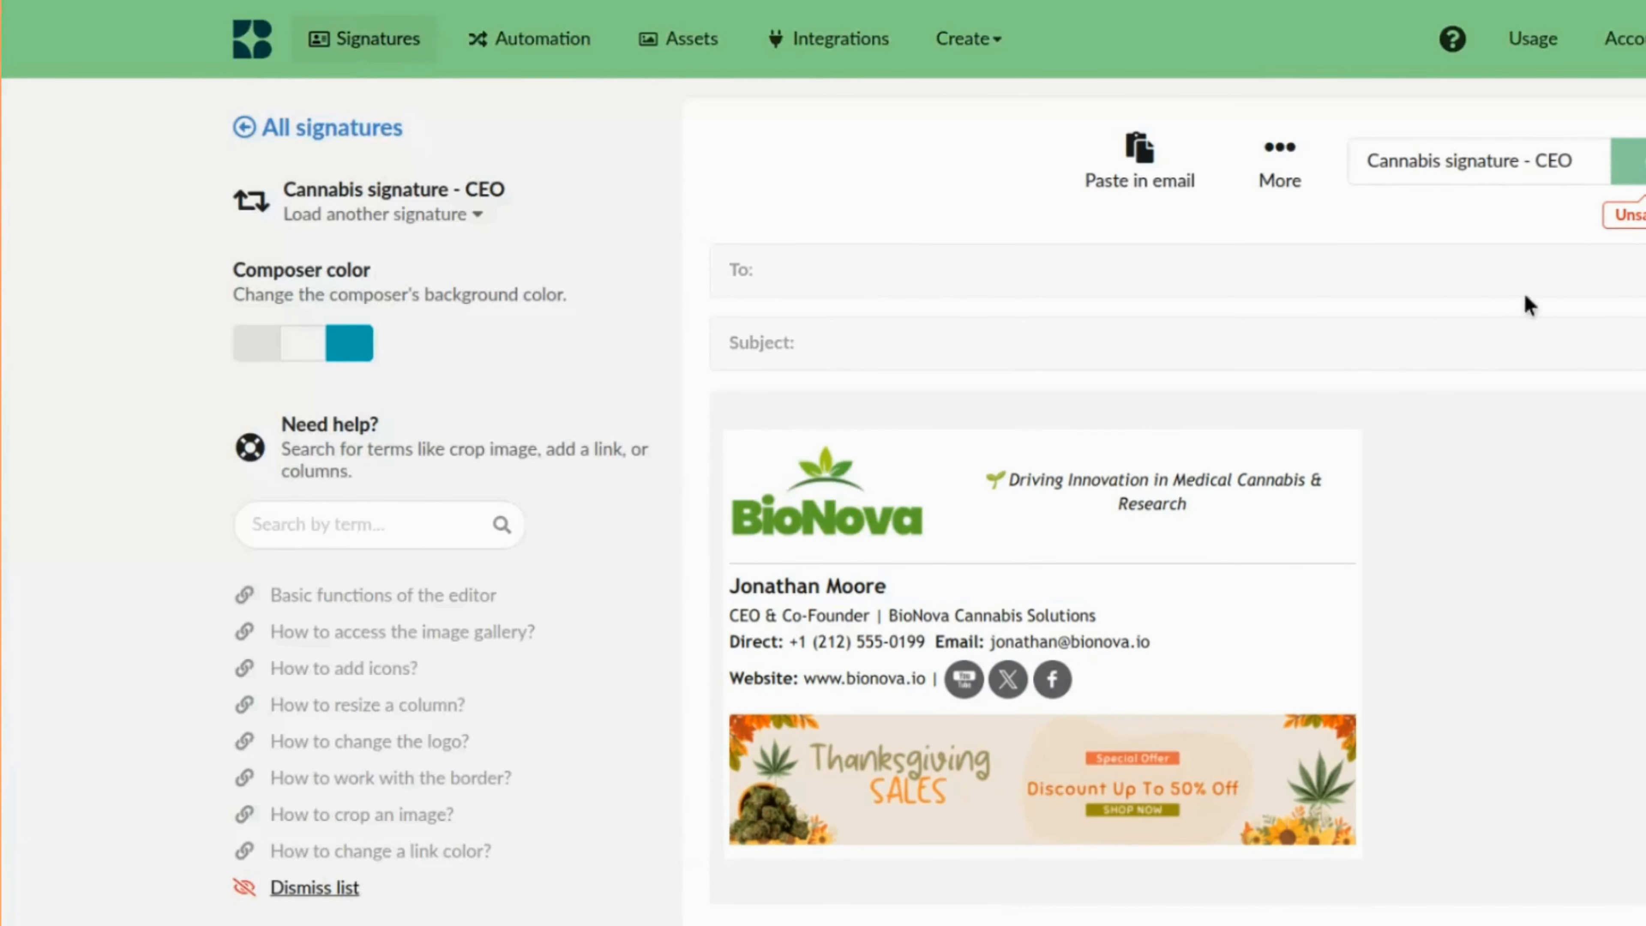
Preview the updated signature and close the preview.
click(1279, 162)
click(1359, 357)
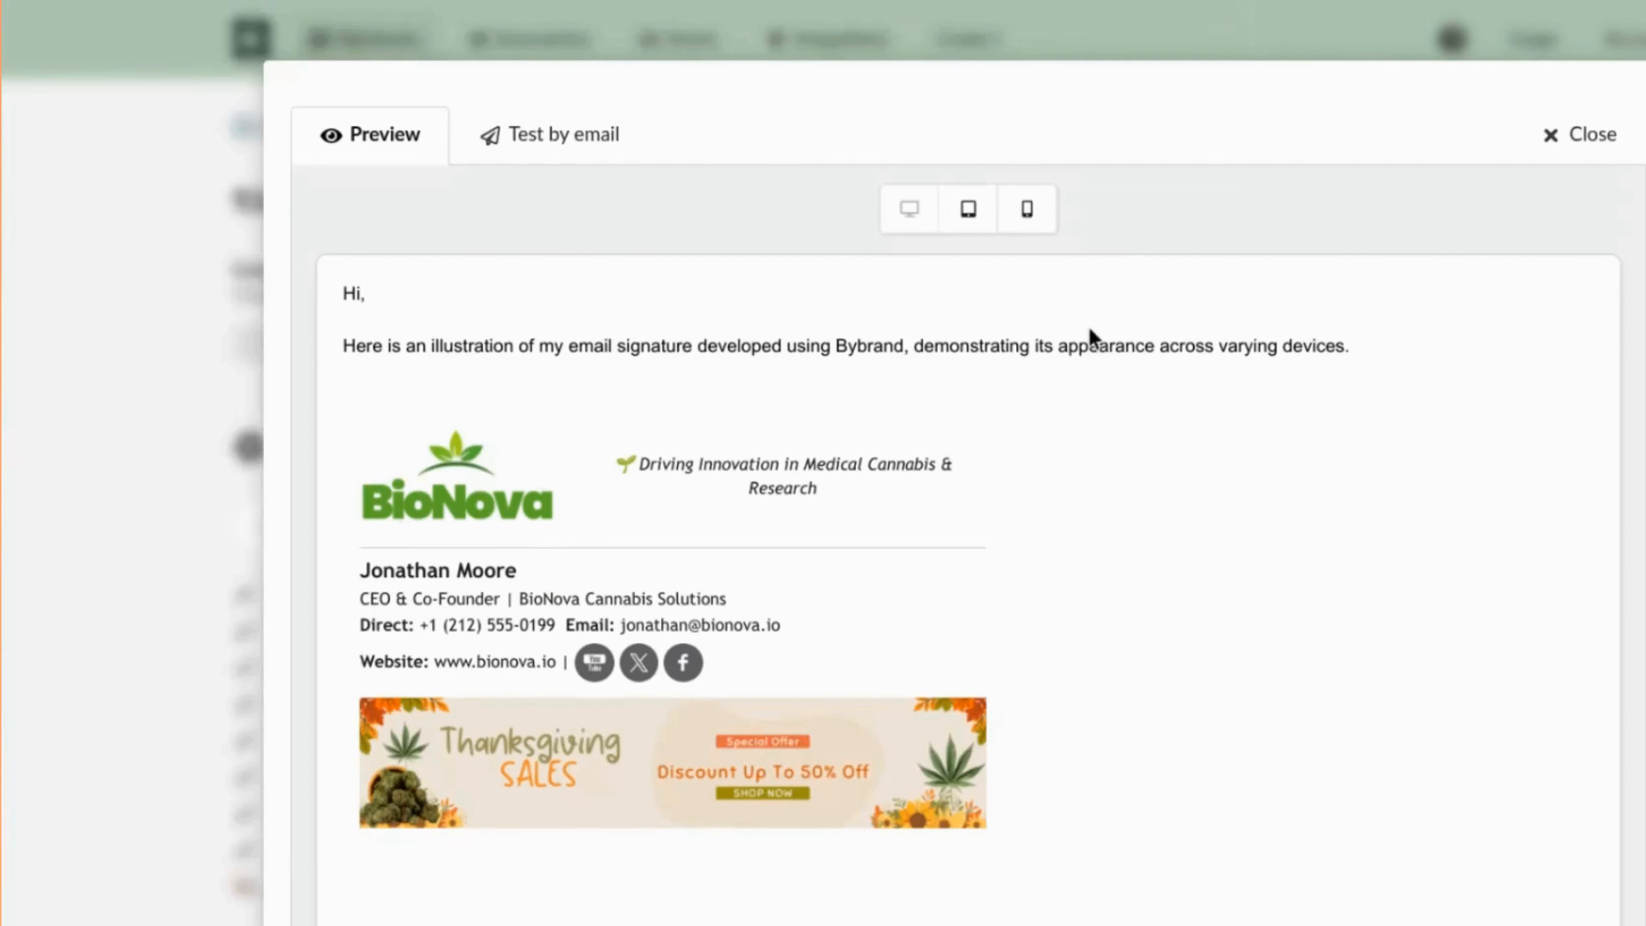
click(1579, 136)
Link the YouTube icon to a youtube.com/@ channel URL.
click(964, 673)
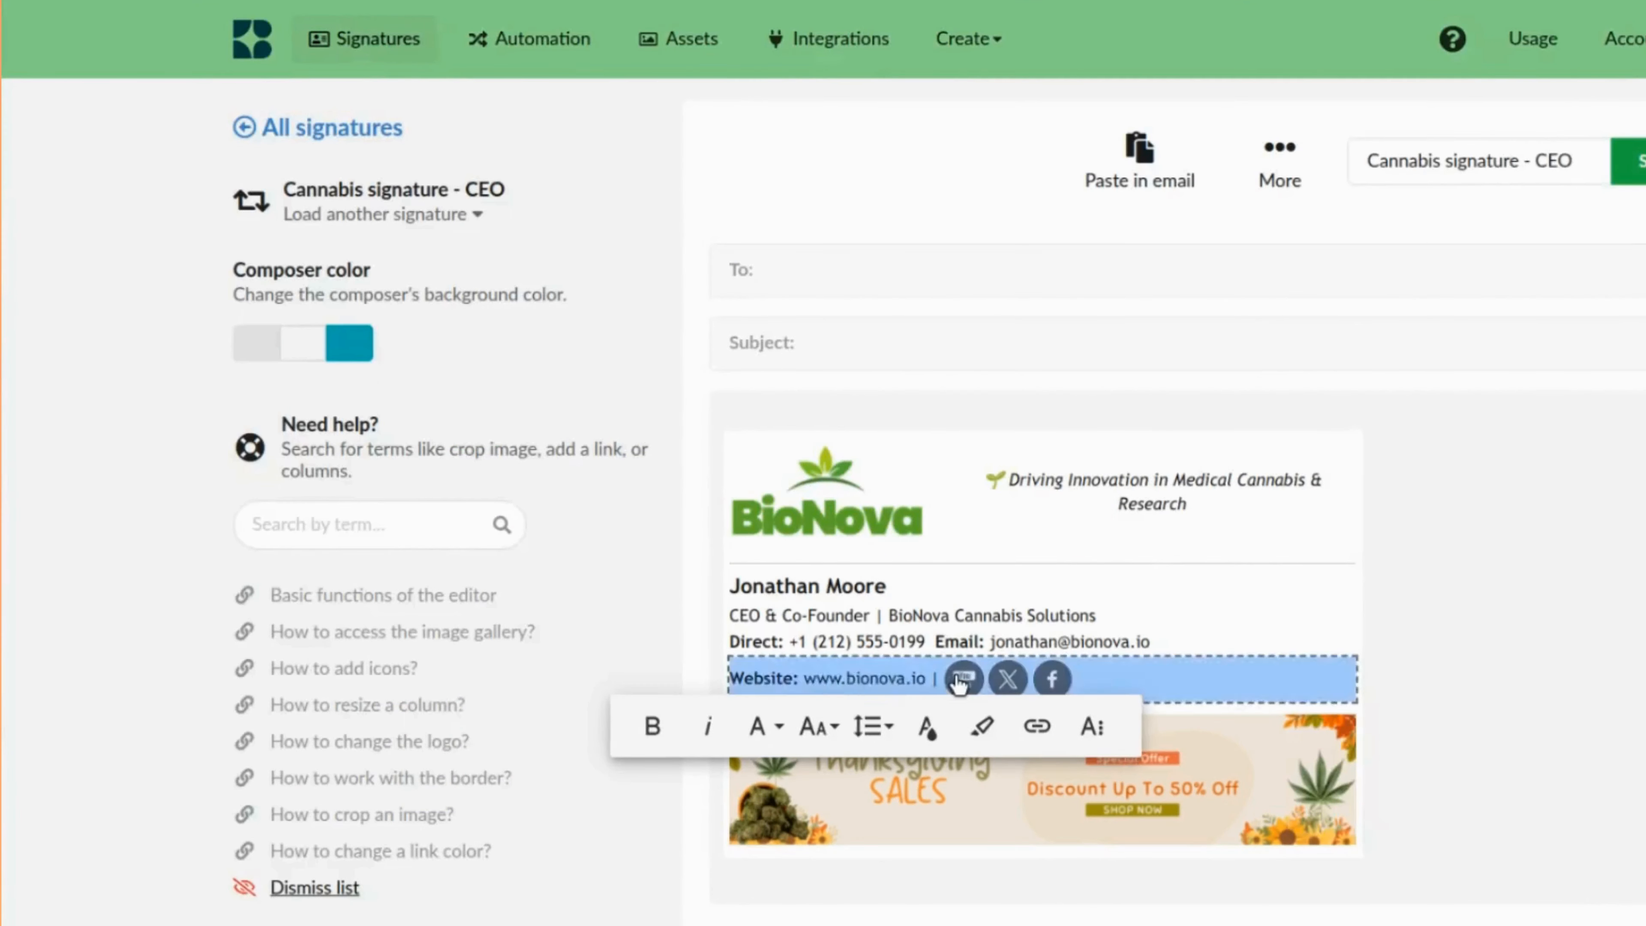
click(843, 710)
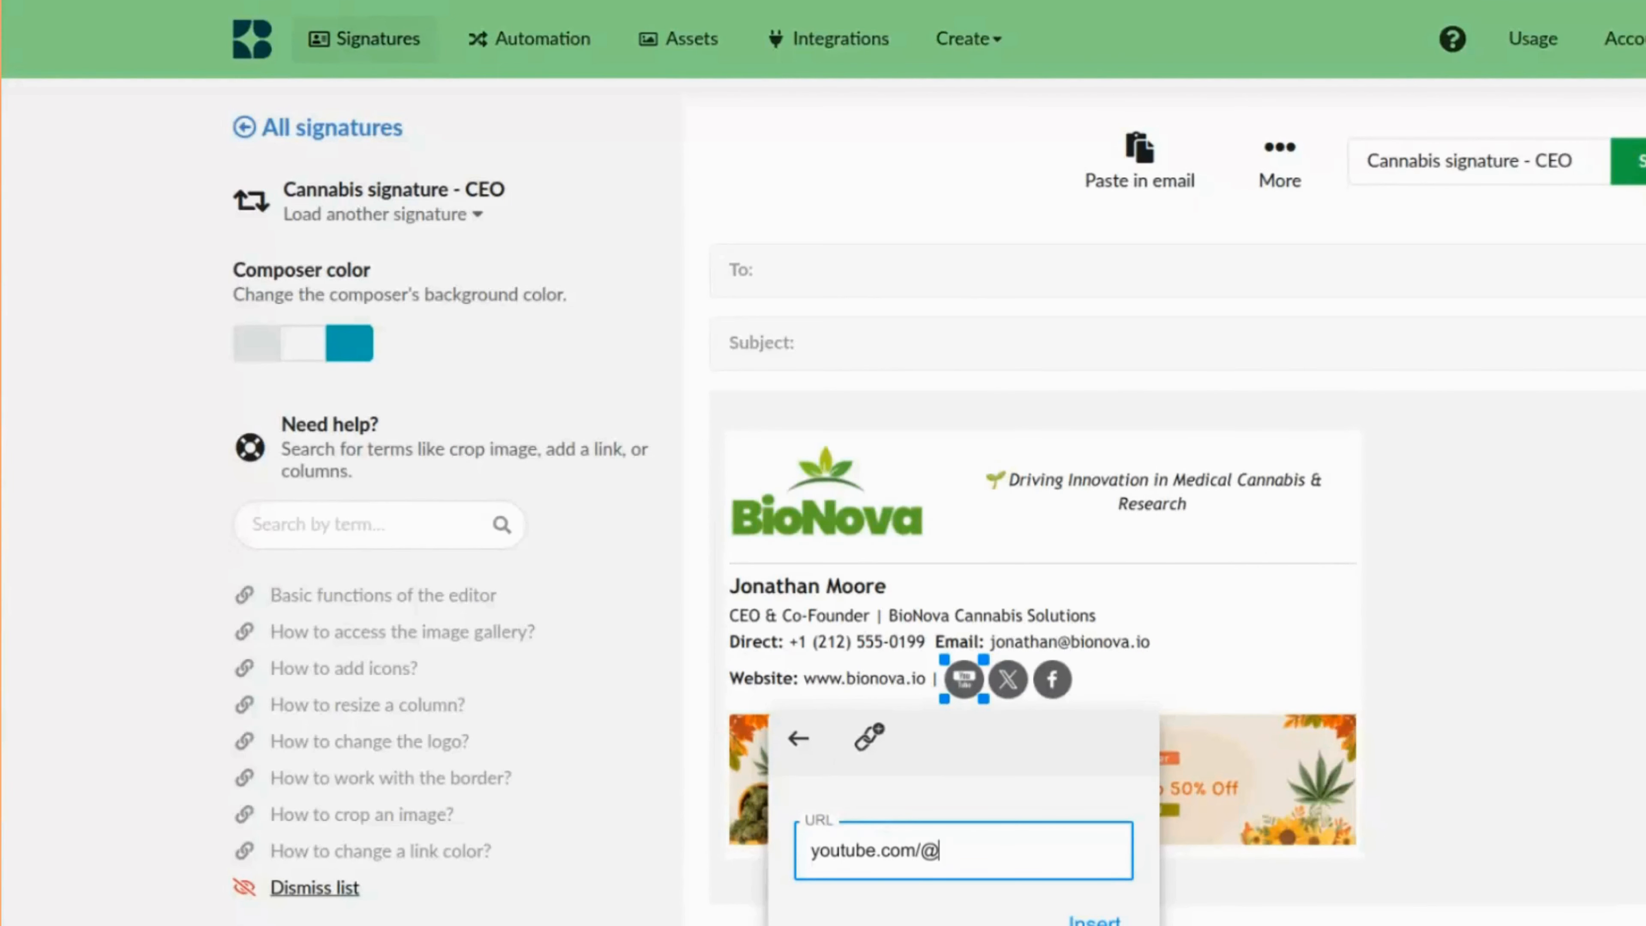
click(1094, 920)
Add an X profile link to the X icon.
click(1008, 679)
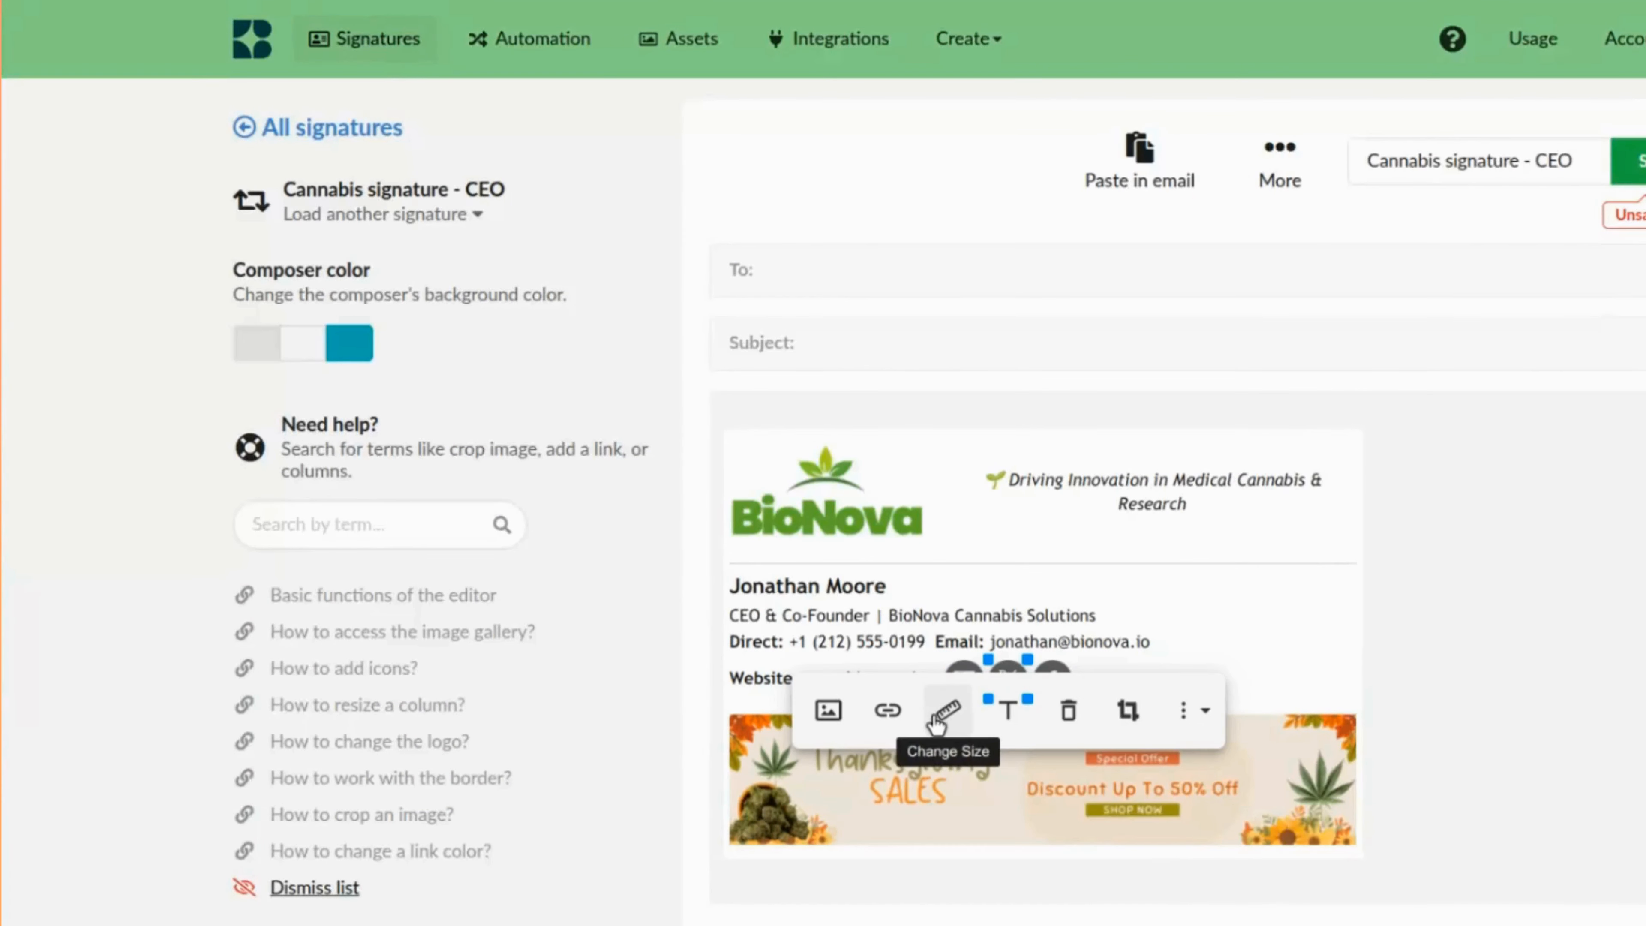
click(885, 707)
text(x)
key(Return)
Add a Facebook page link to the Facebook icon.
click(1052, 679)
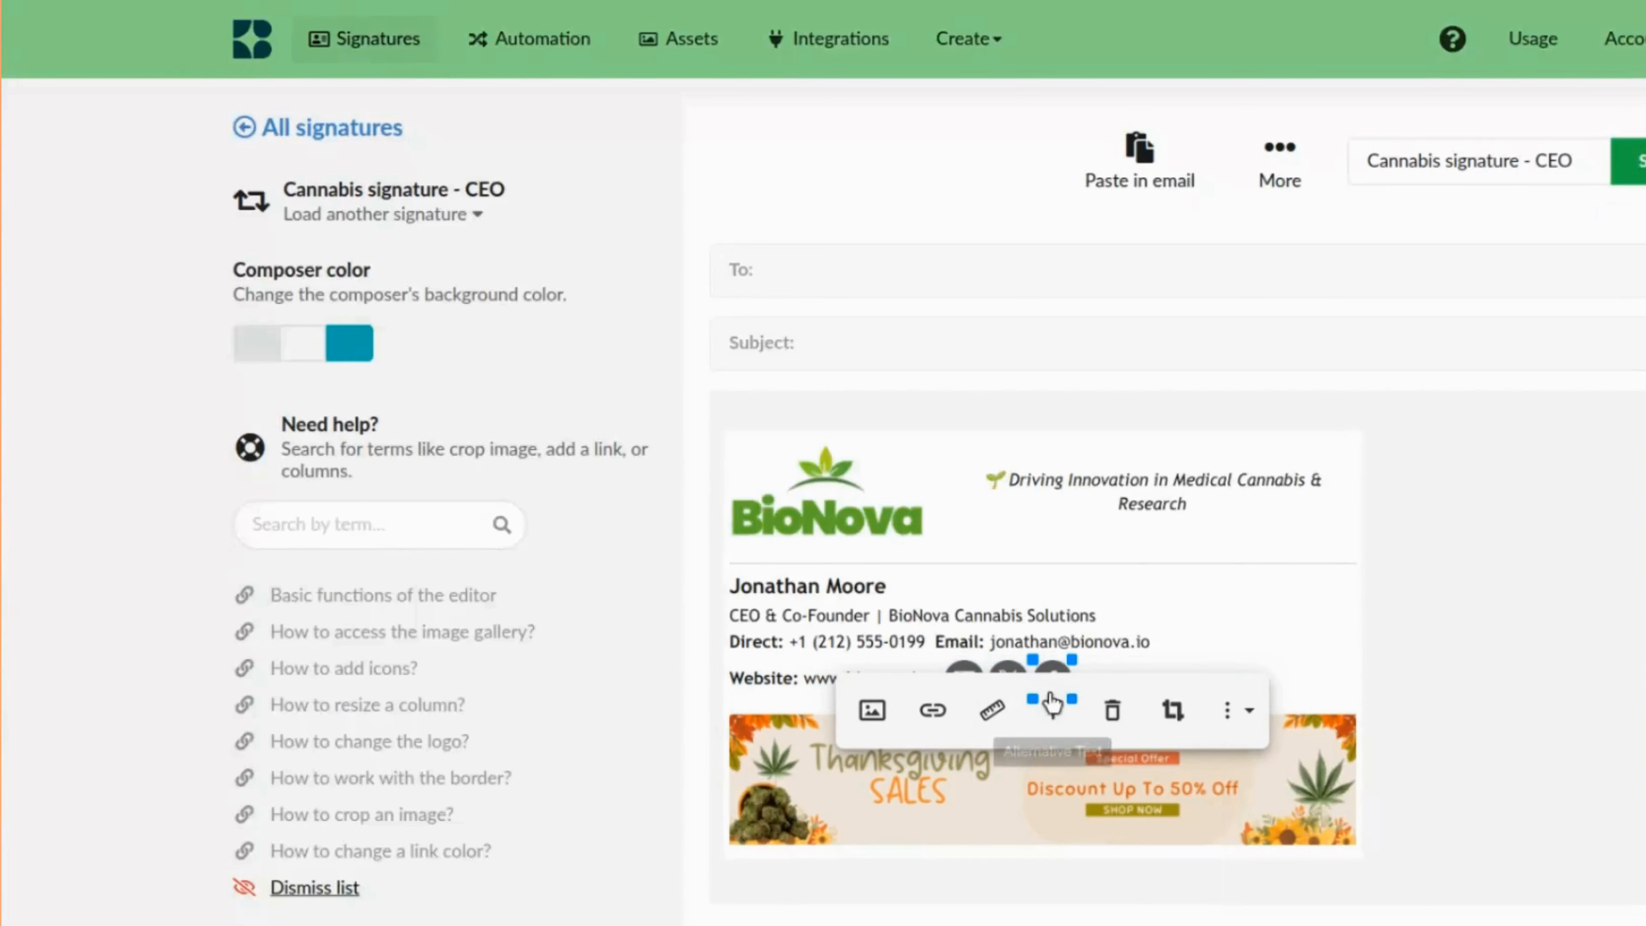
click(931, 707)
click(1183, 920)
click(933, 712)
click(1176, 918)
click(1297, 658)
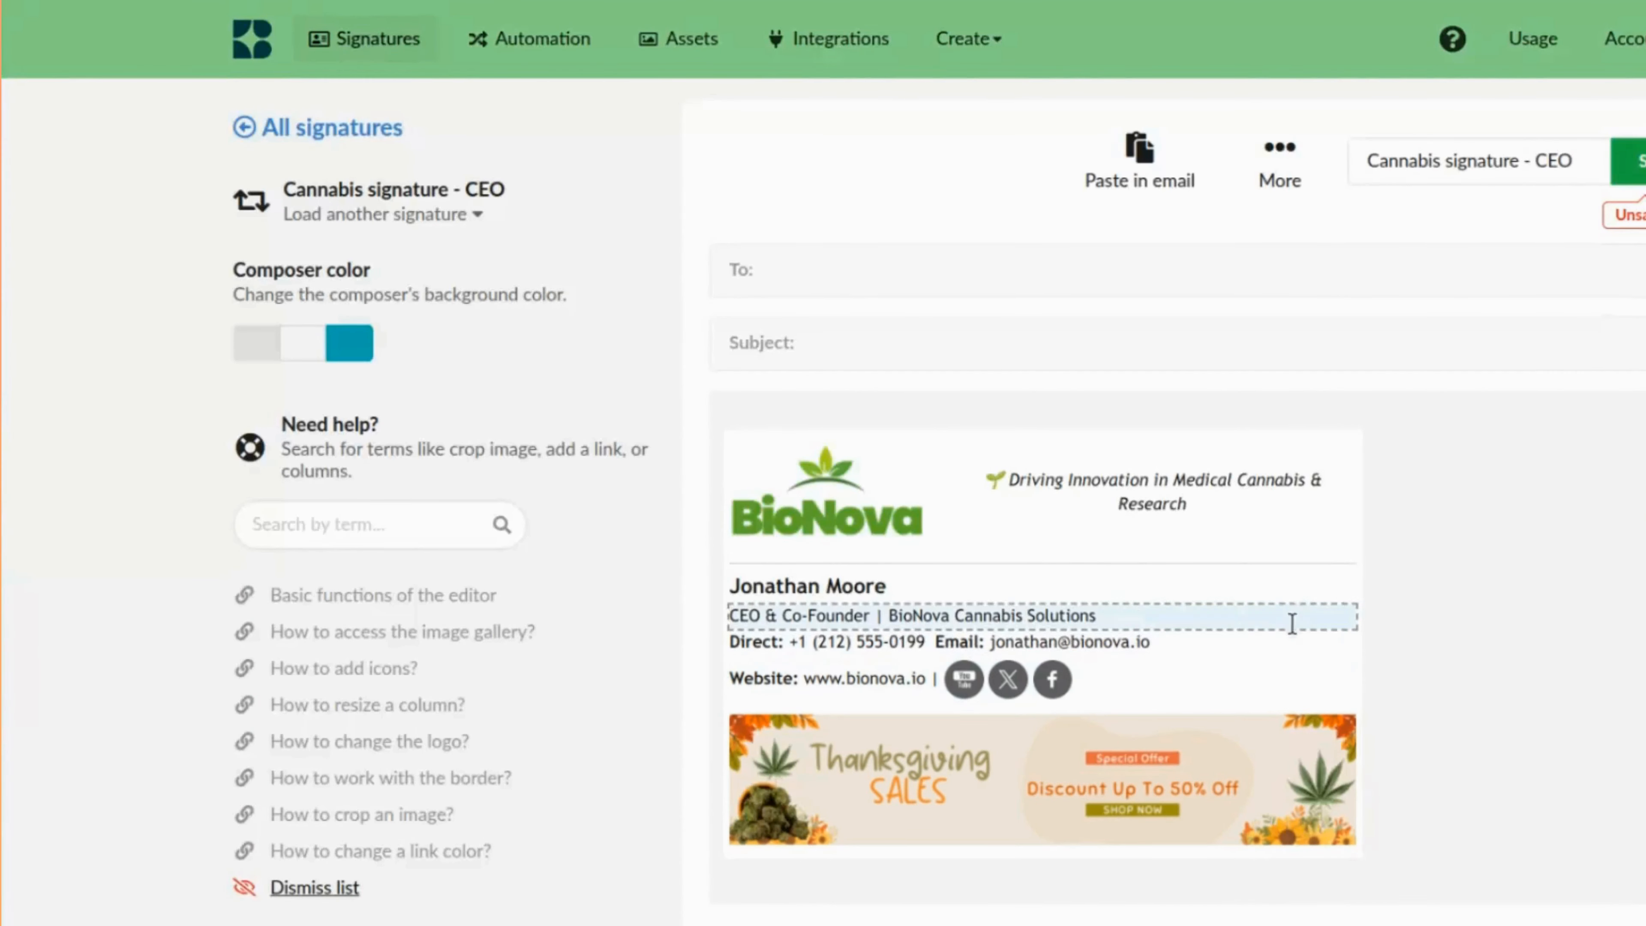
click(830, 502)
click(832, 493)
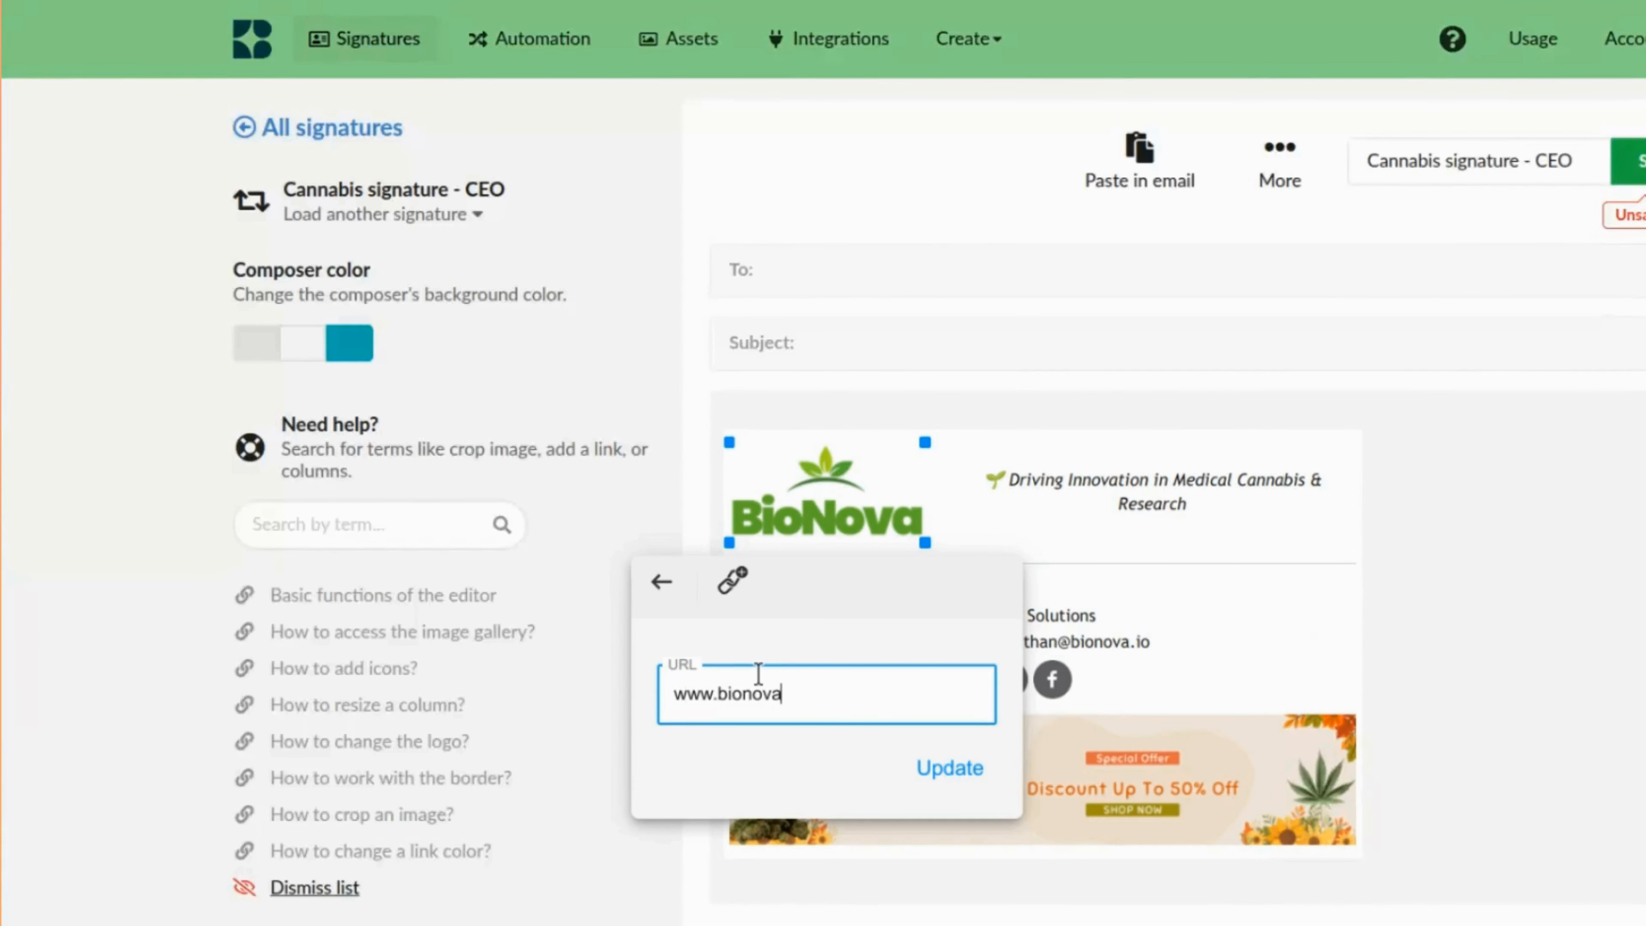
click(958, 776)
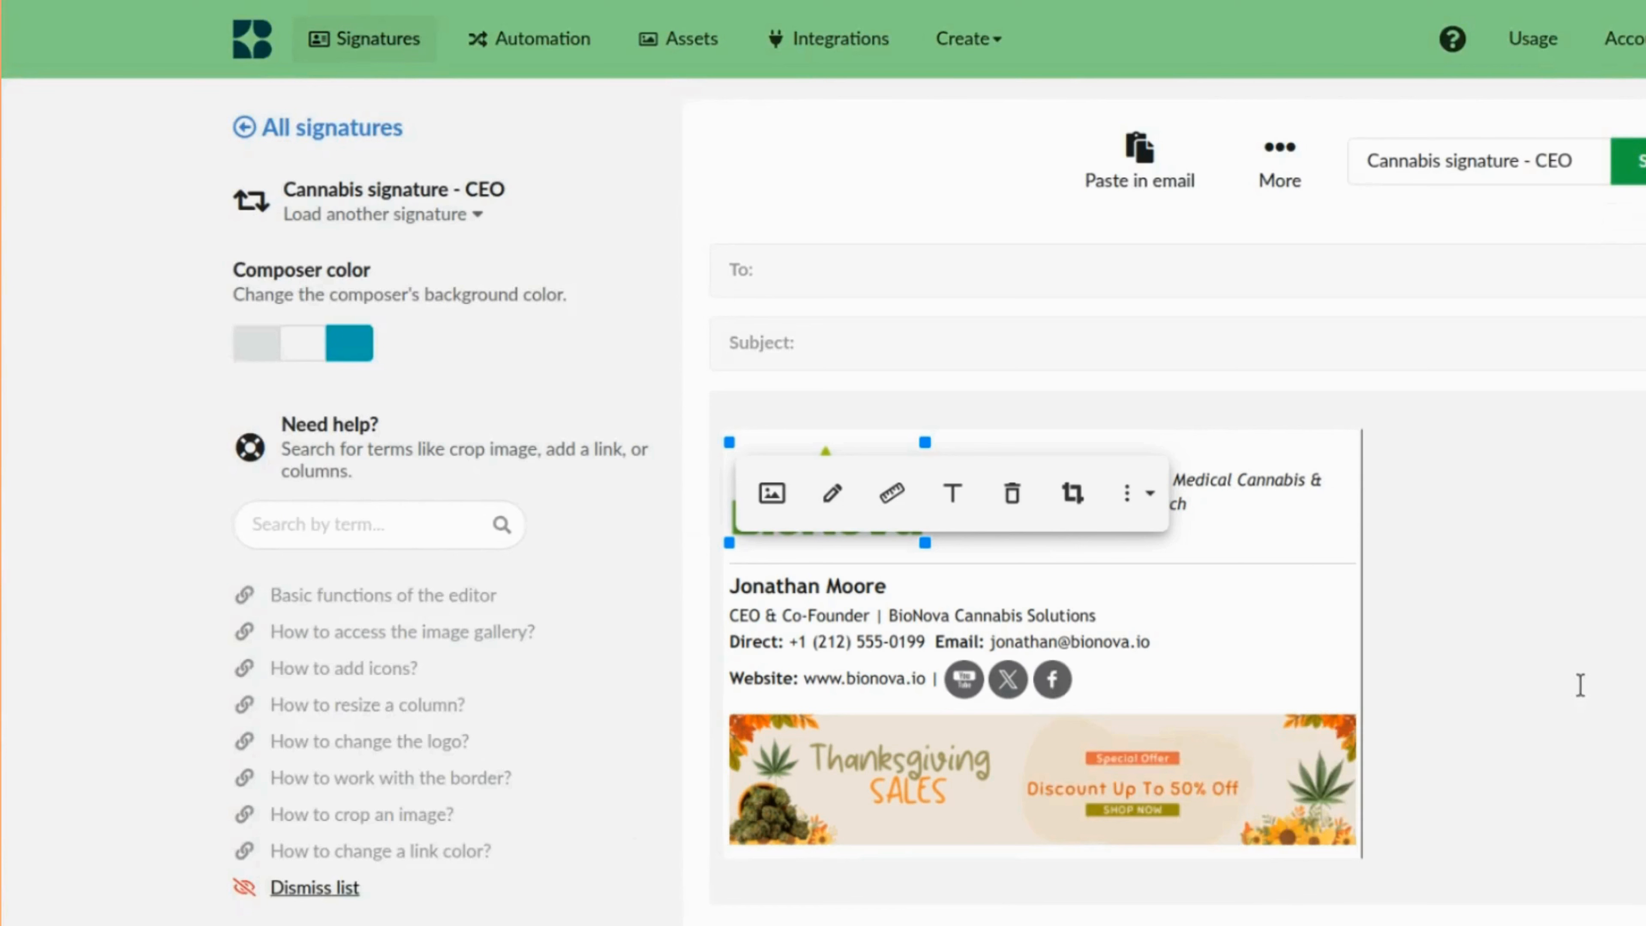
click(1581, 684)
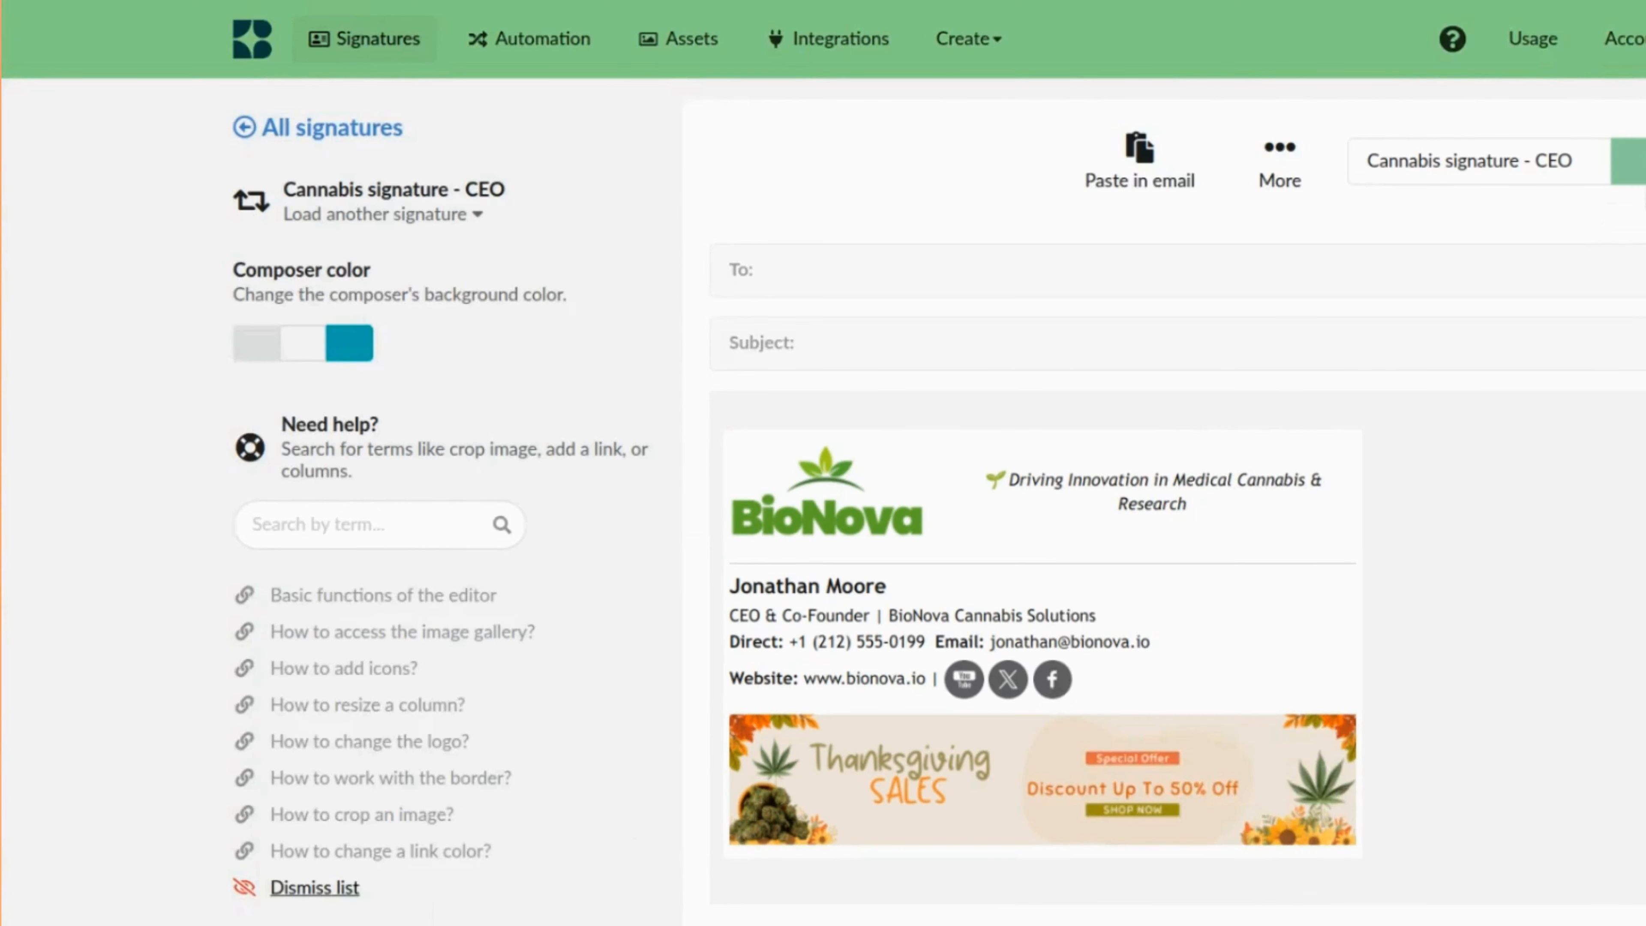
Open the Preview & Test view of the signature and close it again.
click(1283, 175)
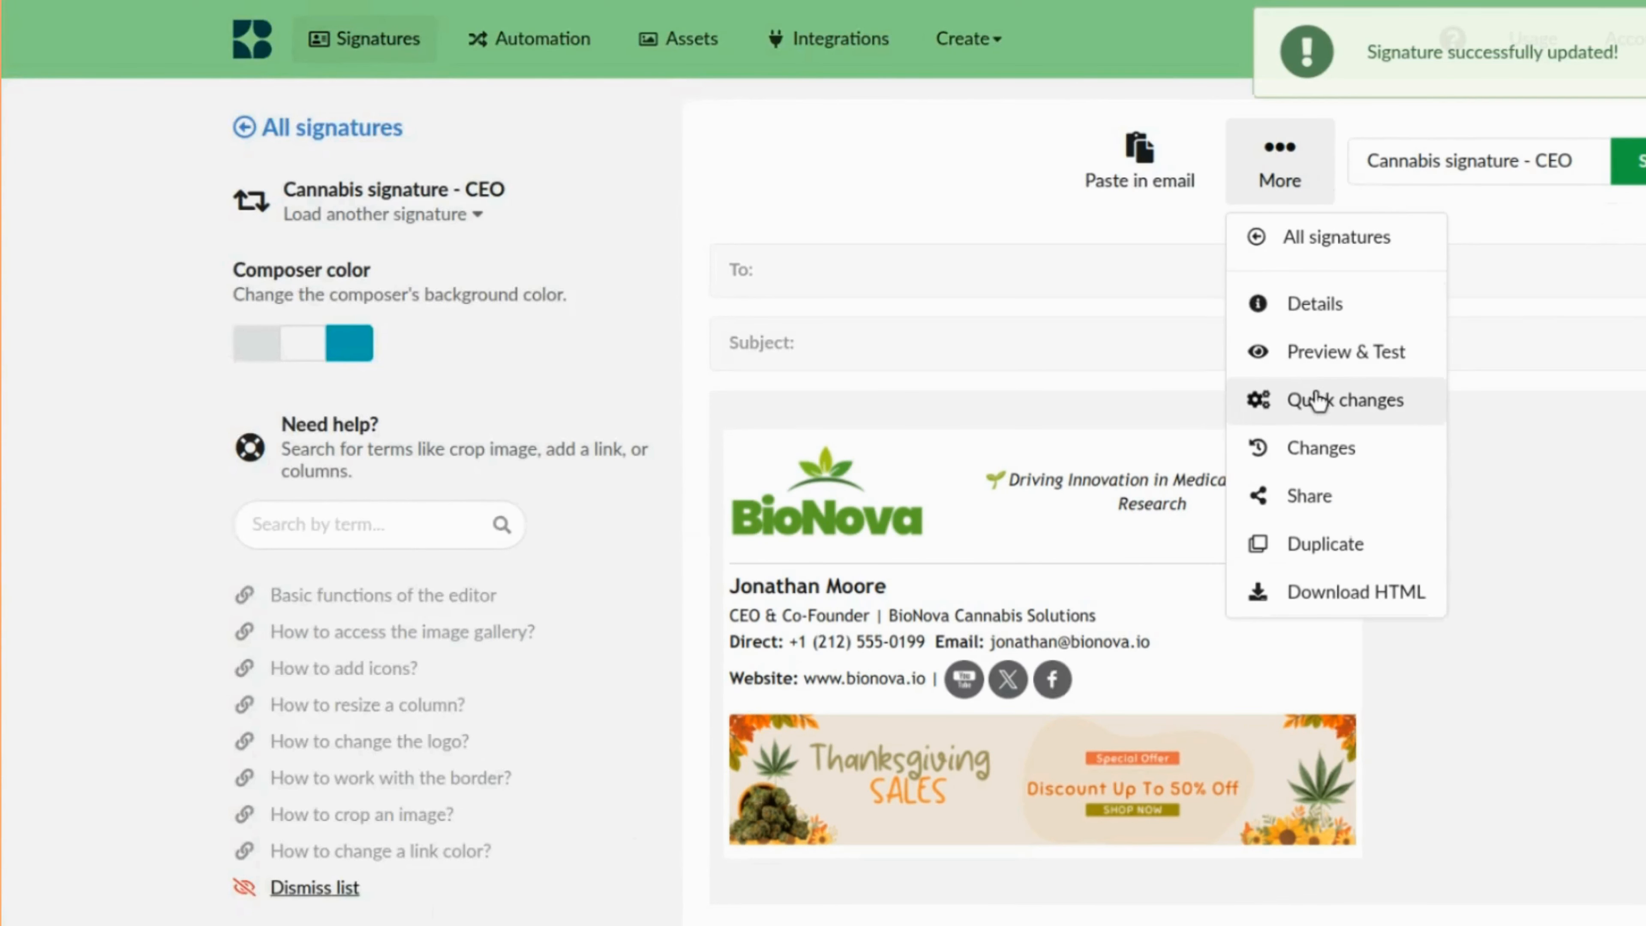
click(1357, 351)
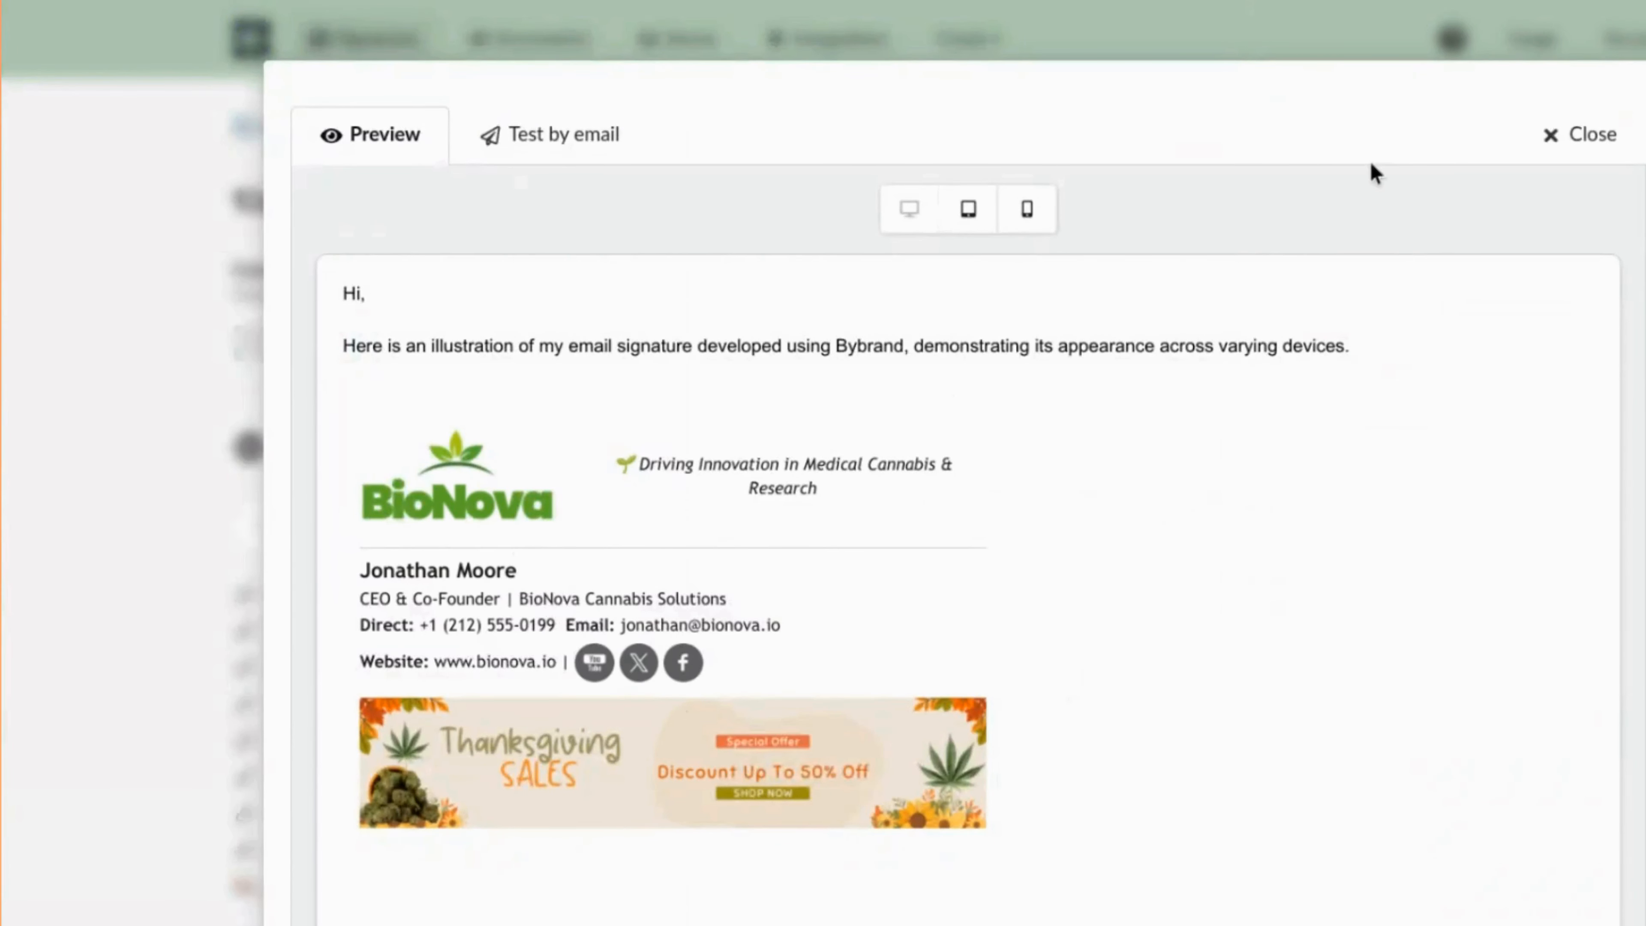
click(1591, 135)
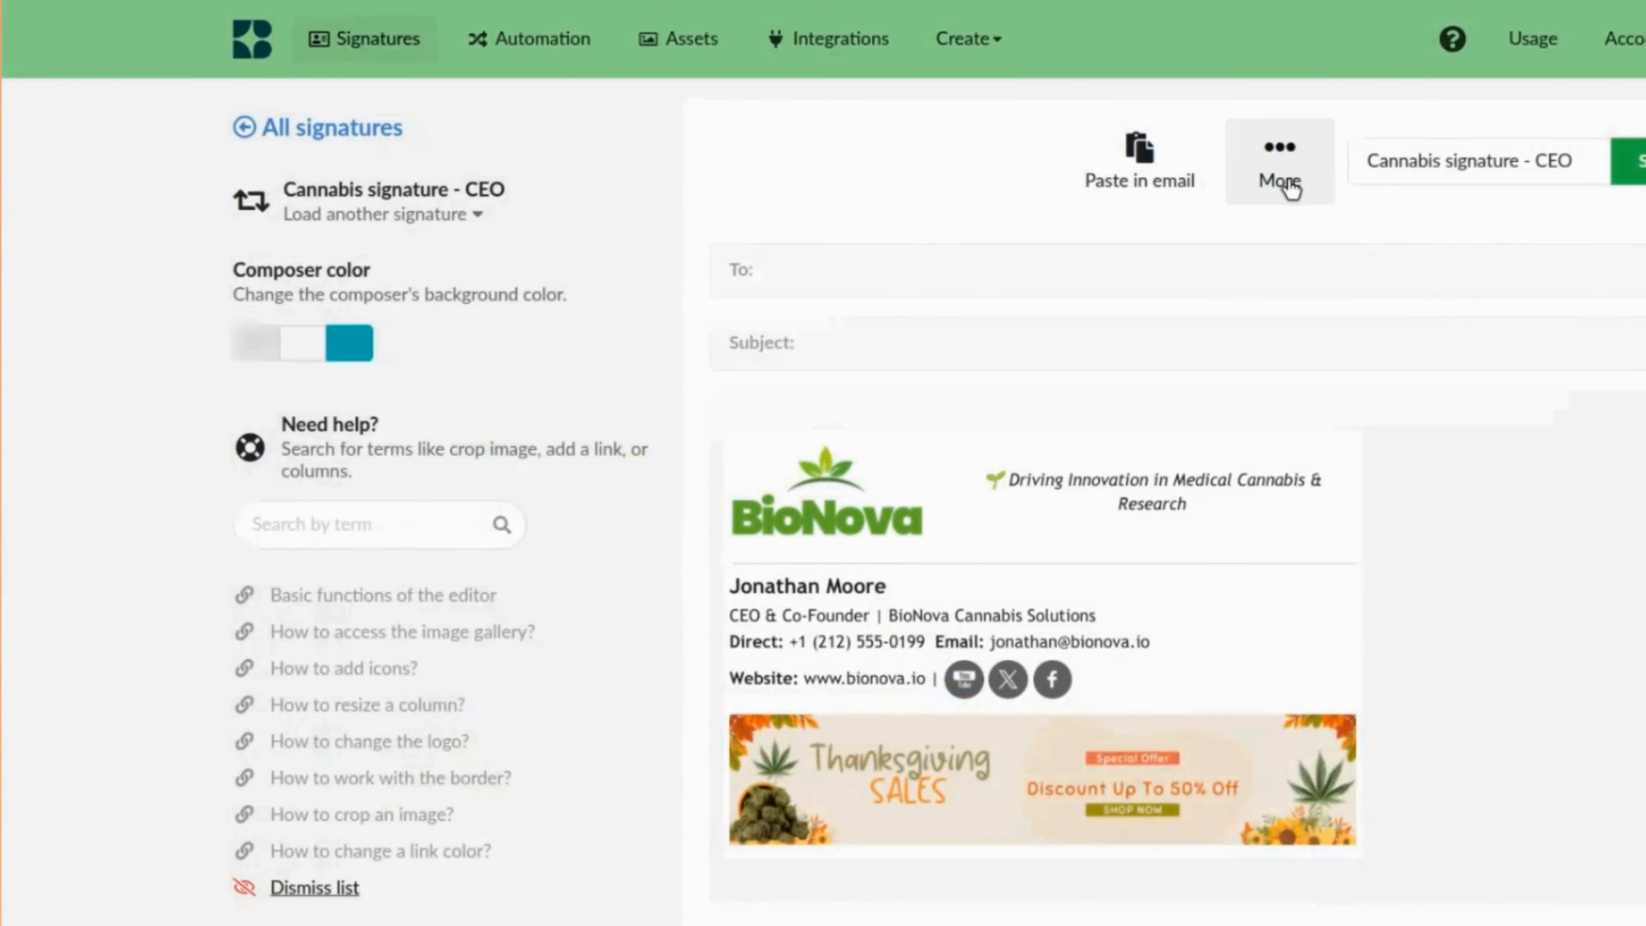
Copy the signature from the paste-in-email page and inspect the Google Workspace integration option.
click(1288, 183)
click(1155, 172)
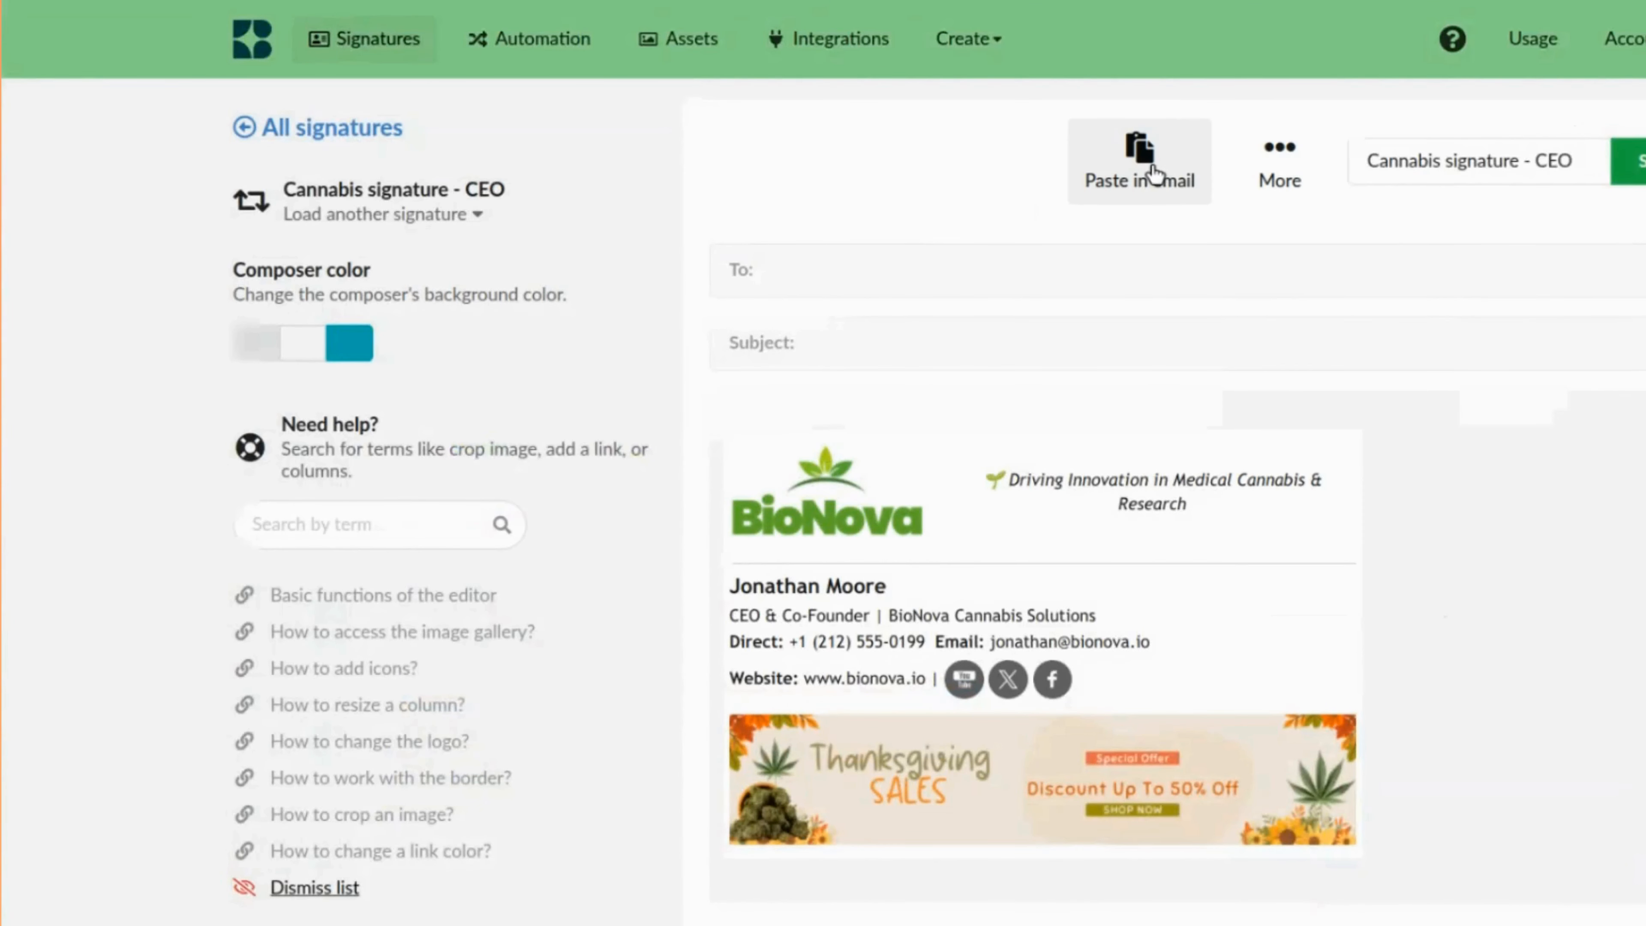
click(1155, 172)
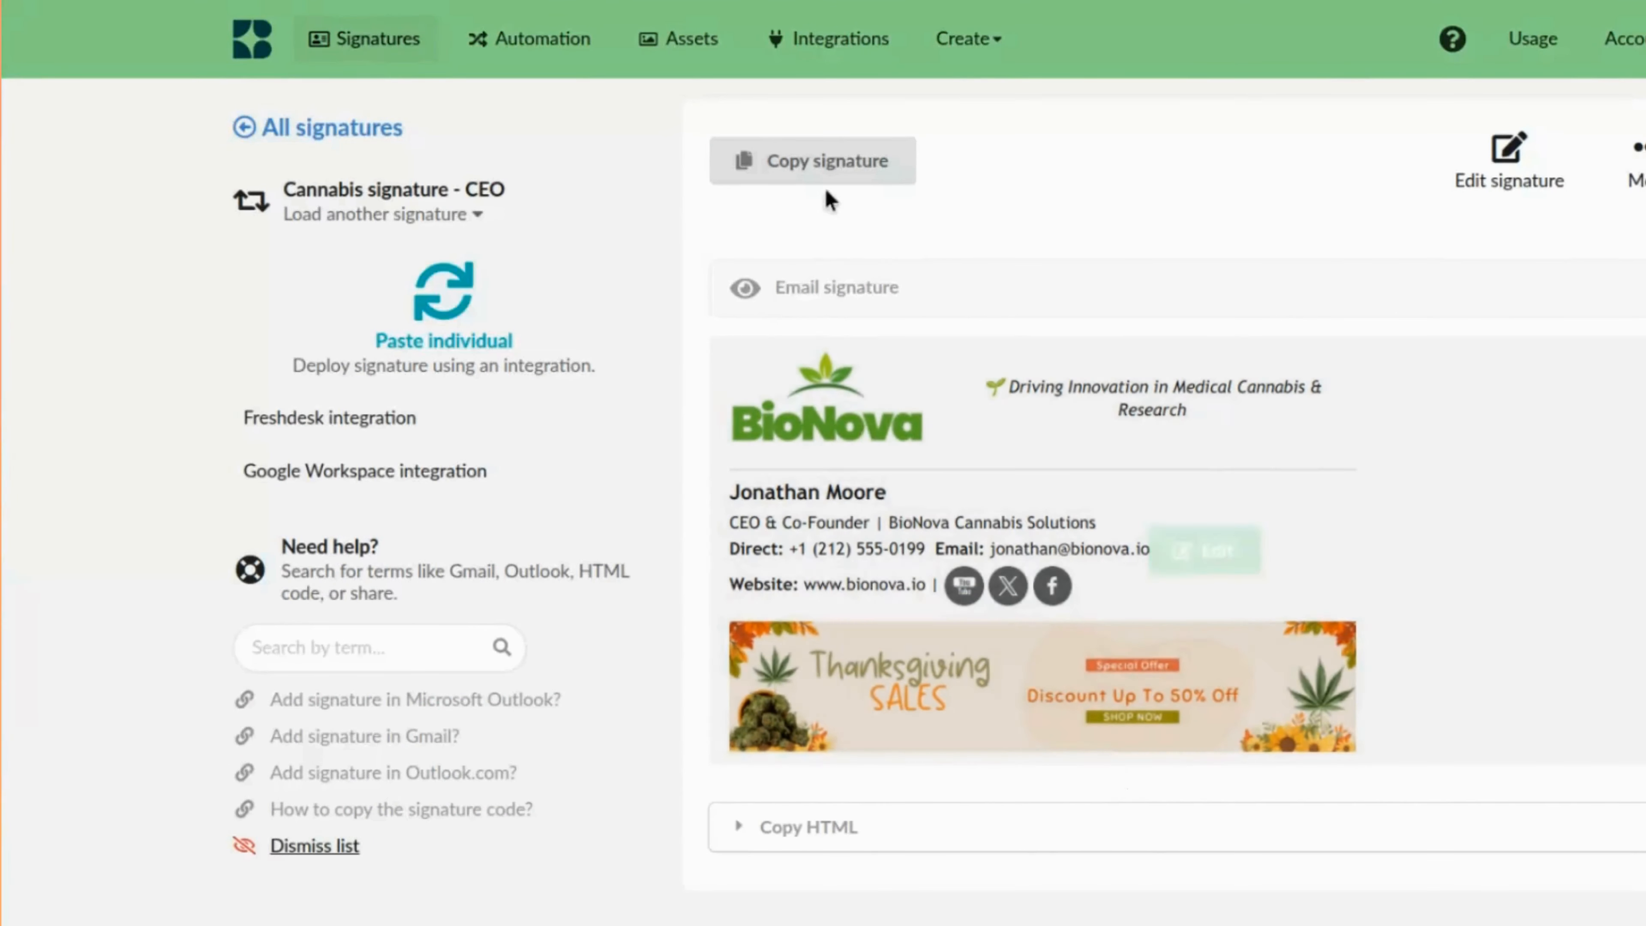
click(831, 165)
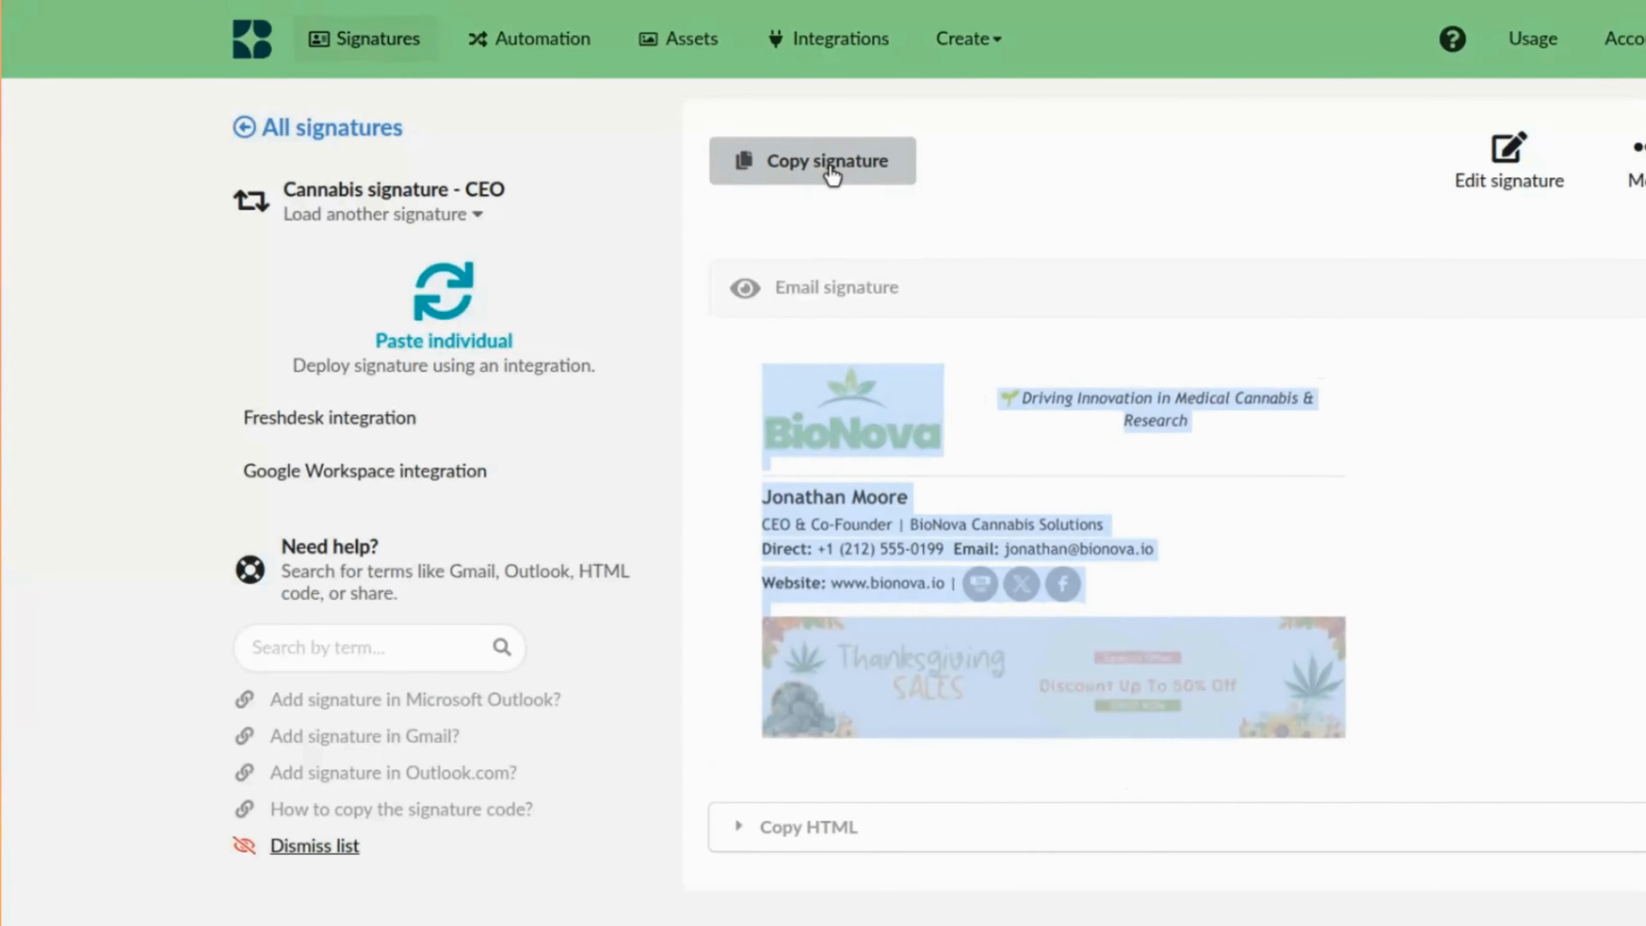
click(449, 478)
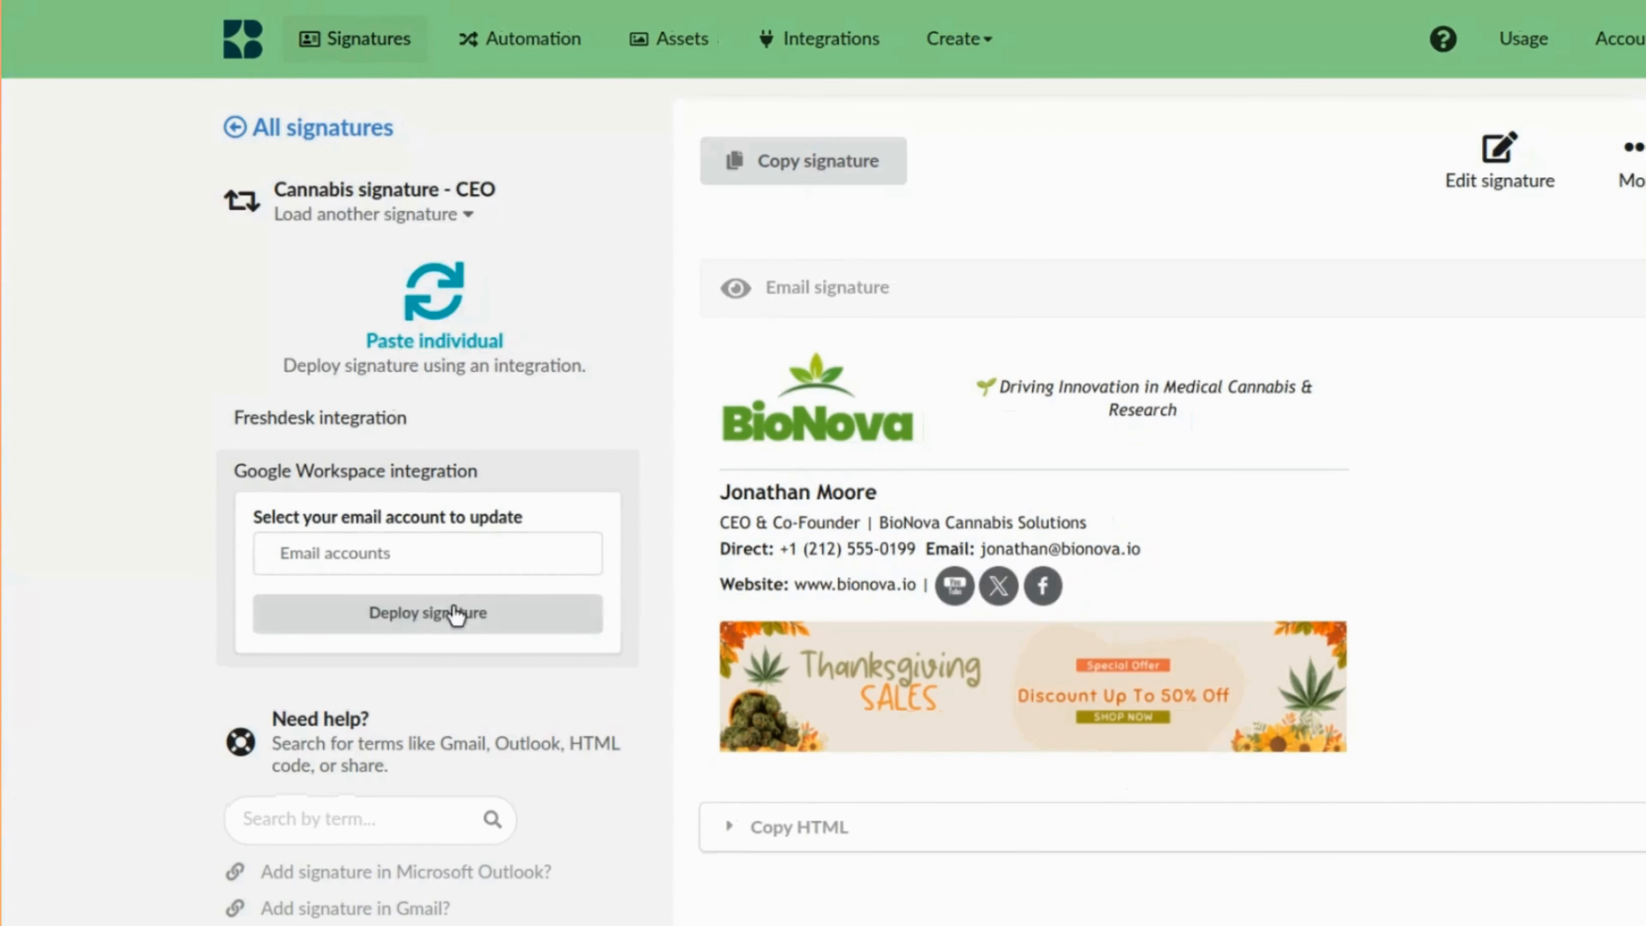
click(452, 480)
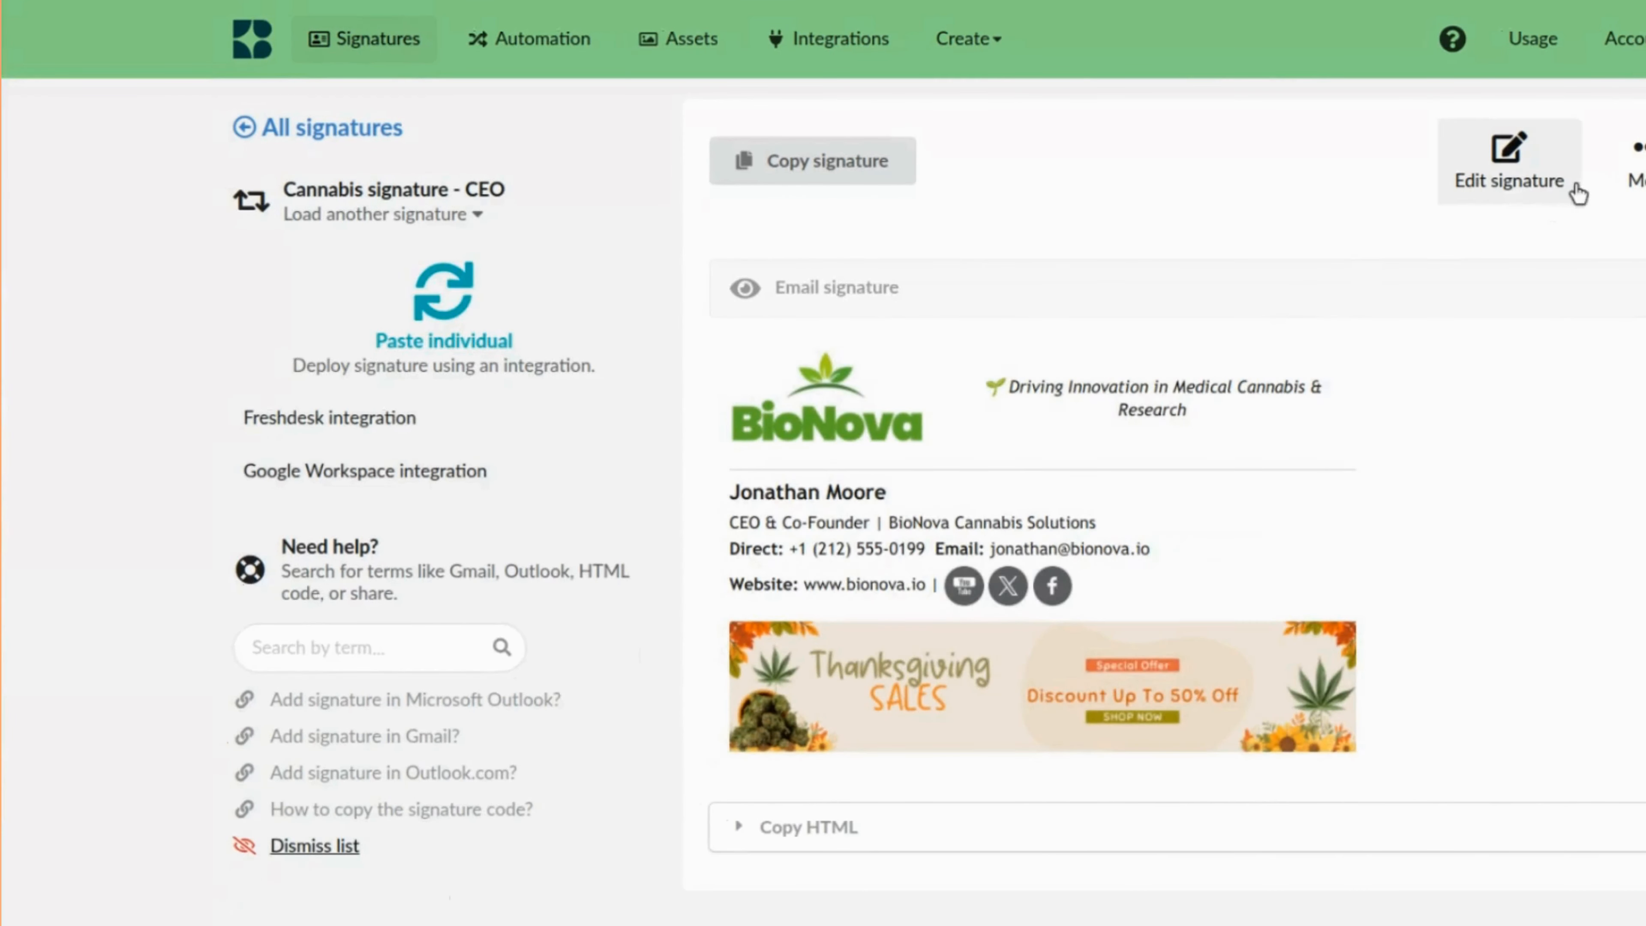
Duplicate the signature and replace the name in the copy with the new employee's full name.
click(1629, 185)
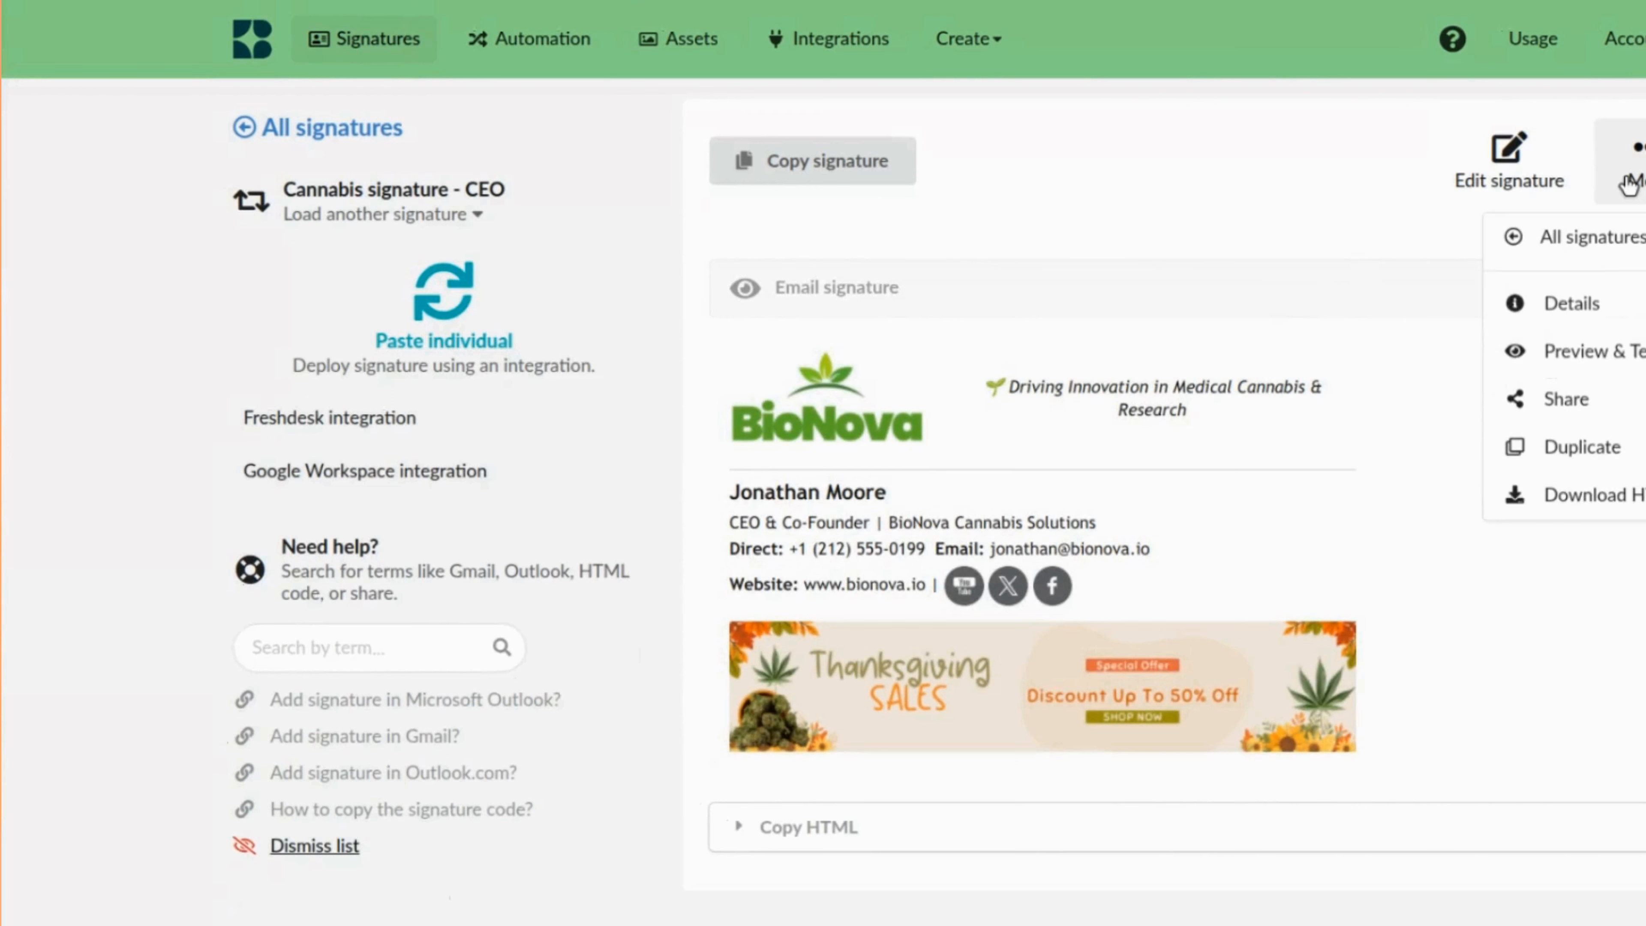
click(1565, 454)
double_click(847, 586)
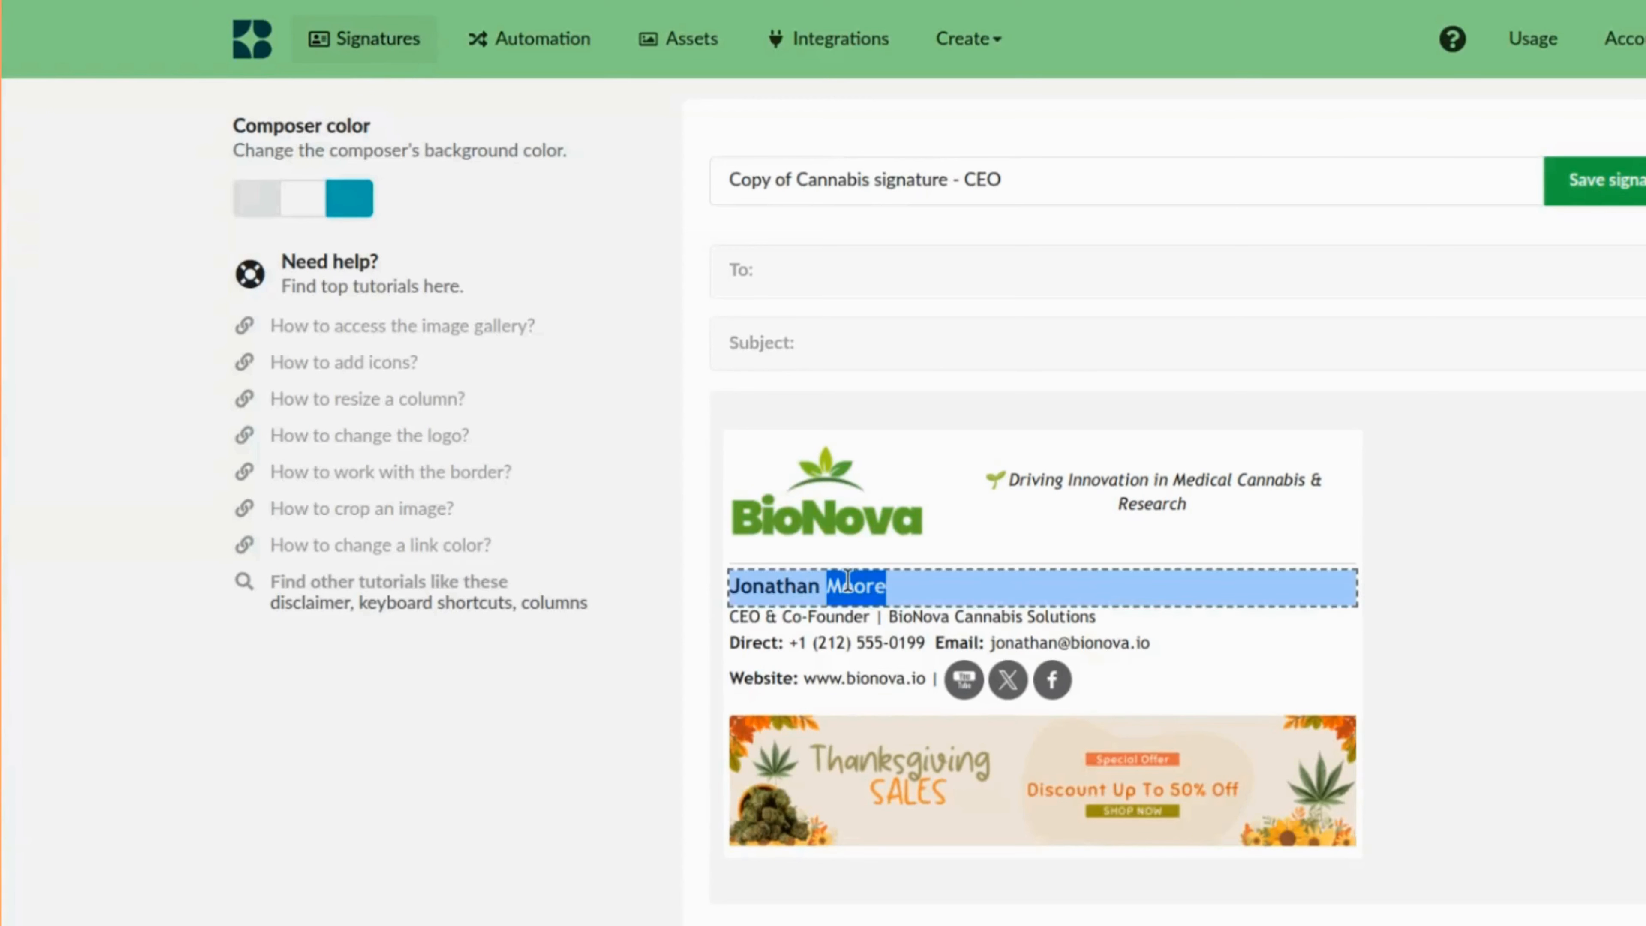
key(BackSpace)
key(BackSpace)
key(BackSpace)
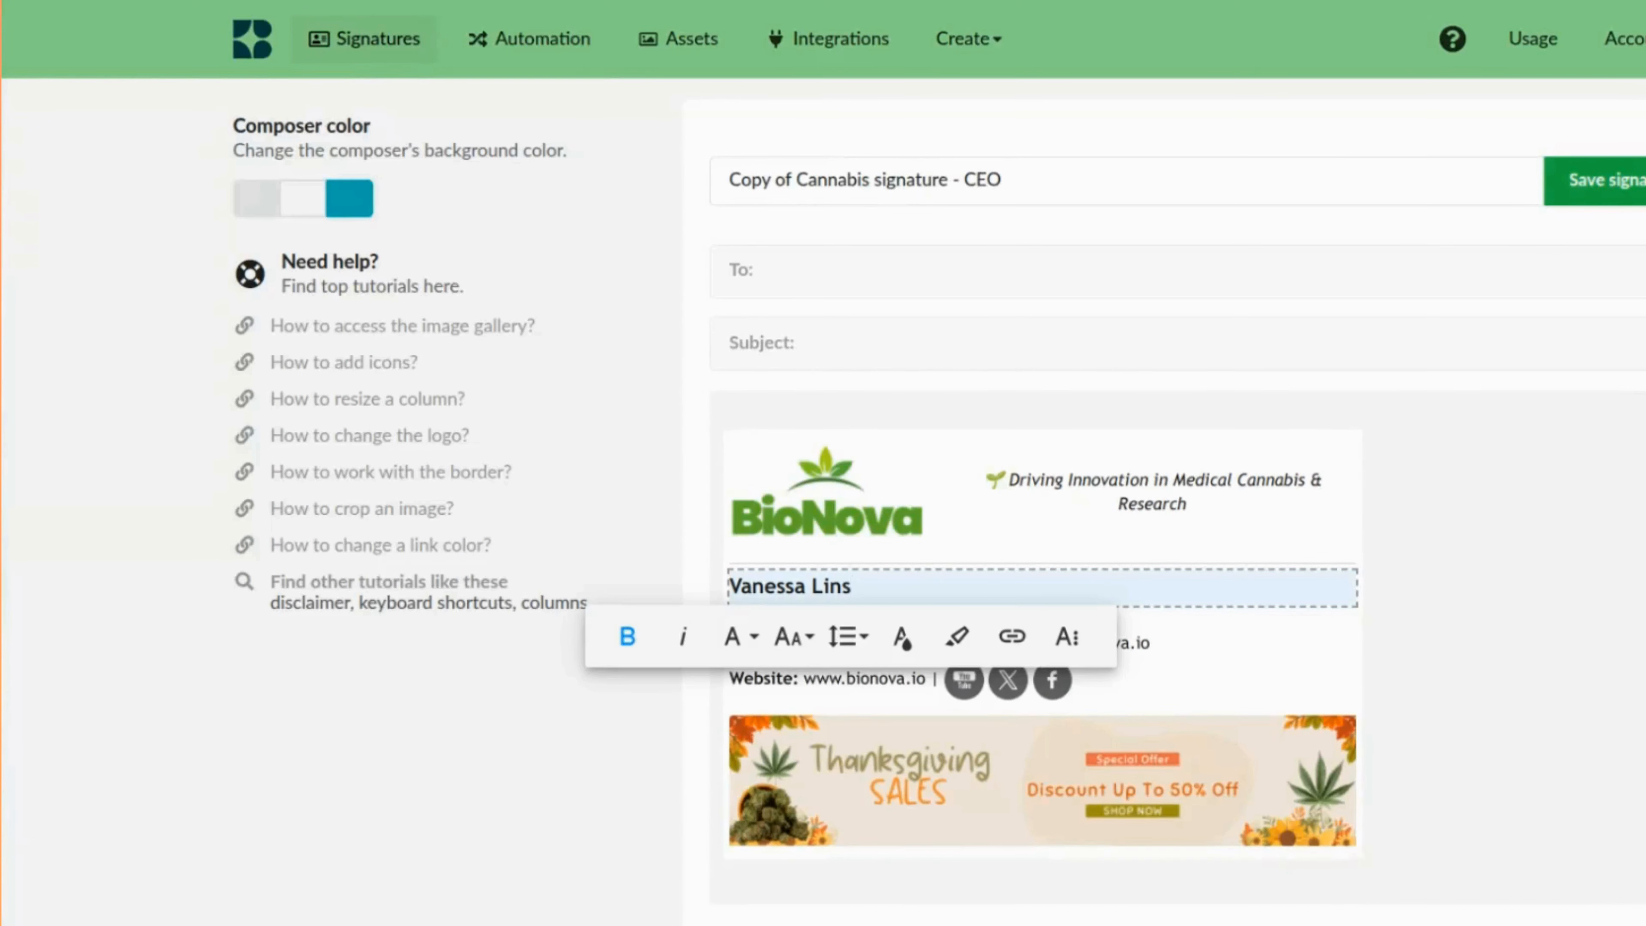
click(1443, 514)
Change the job title in the duplicated signature to Marketing Manager.
click(807, 616)
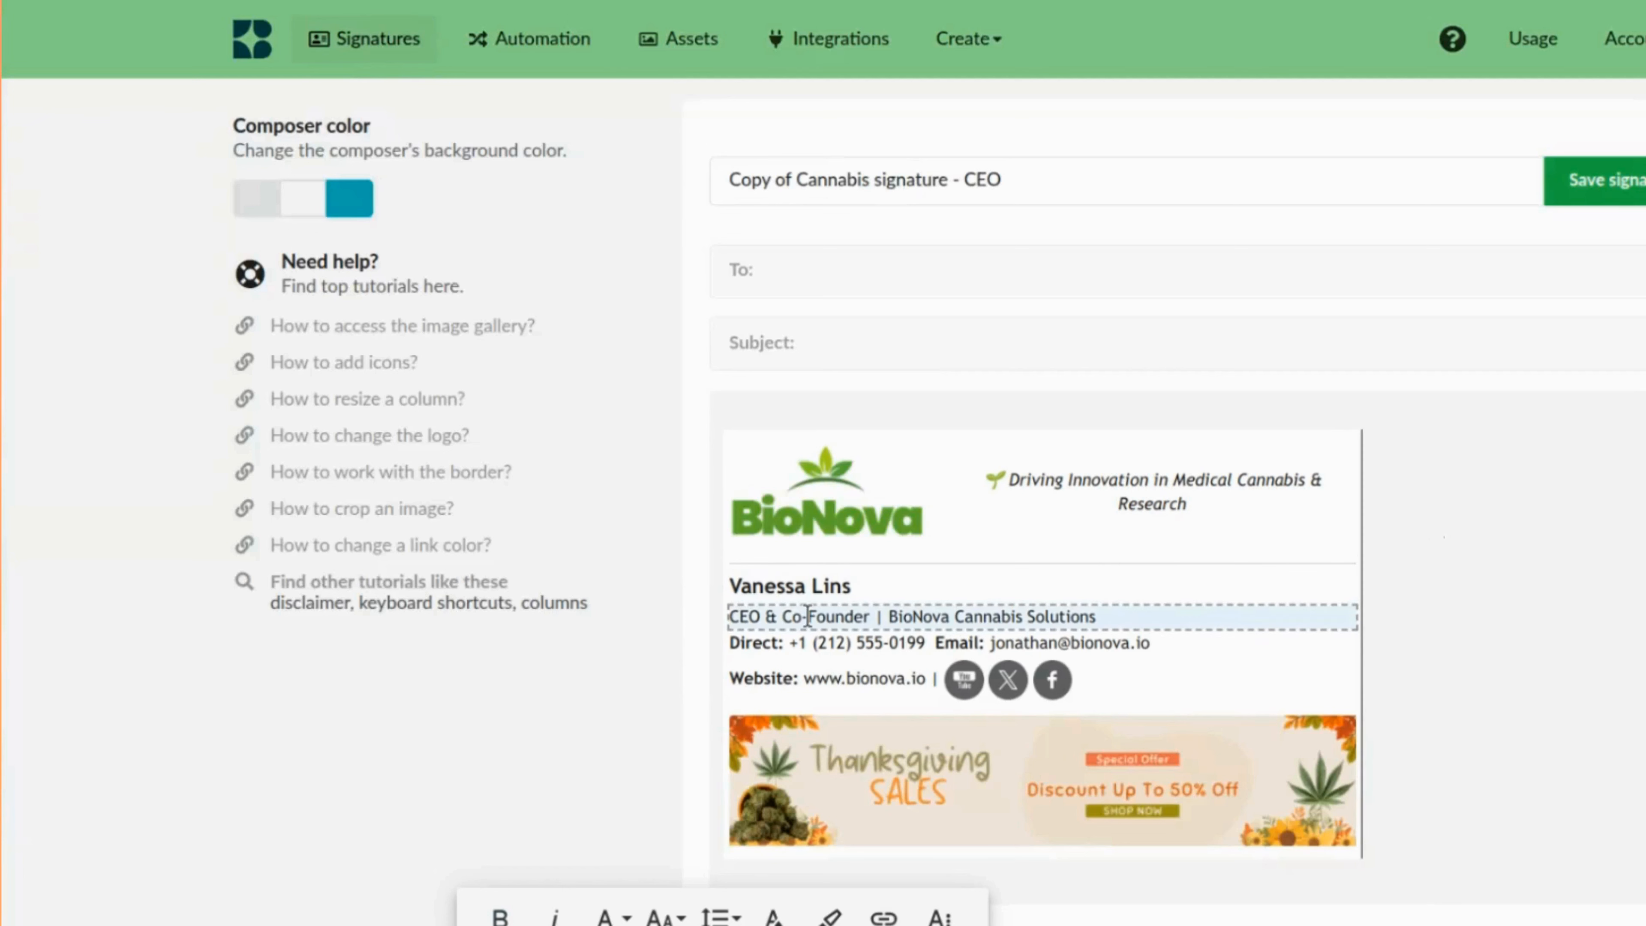
click(754, 620)
click(972, 589)
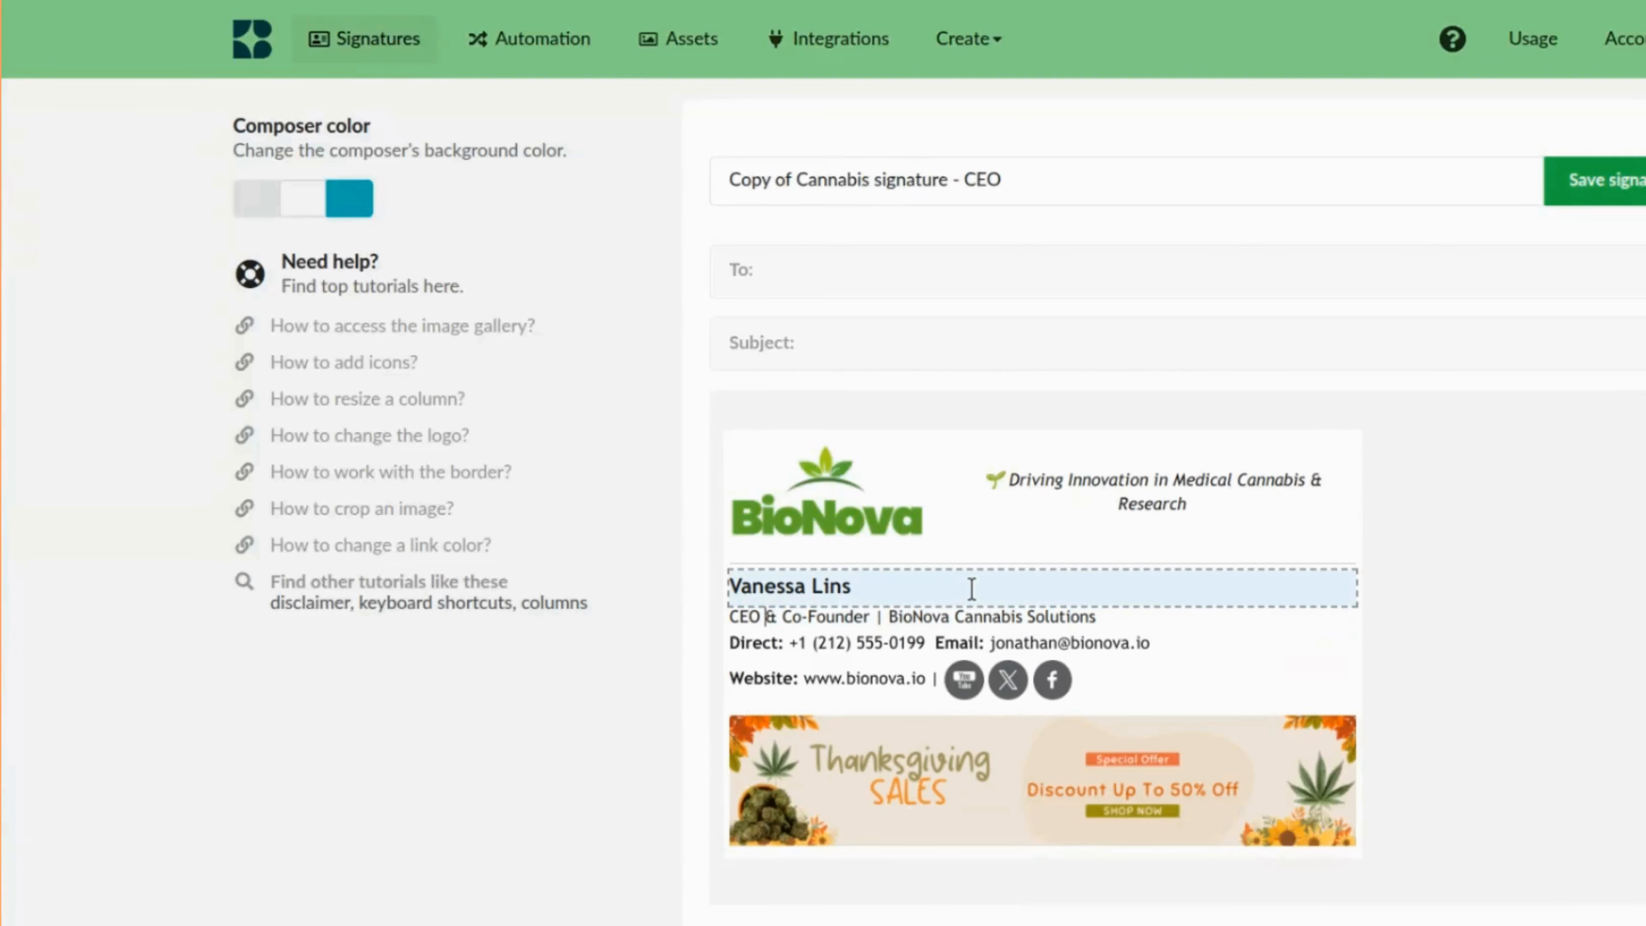
drag(869, 616, 730, 616)
text(C)
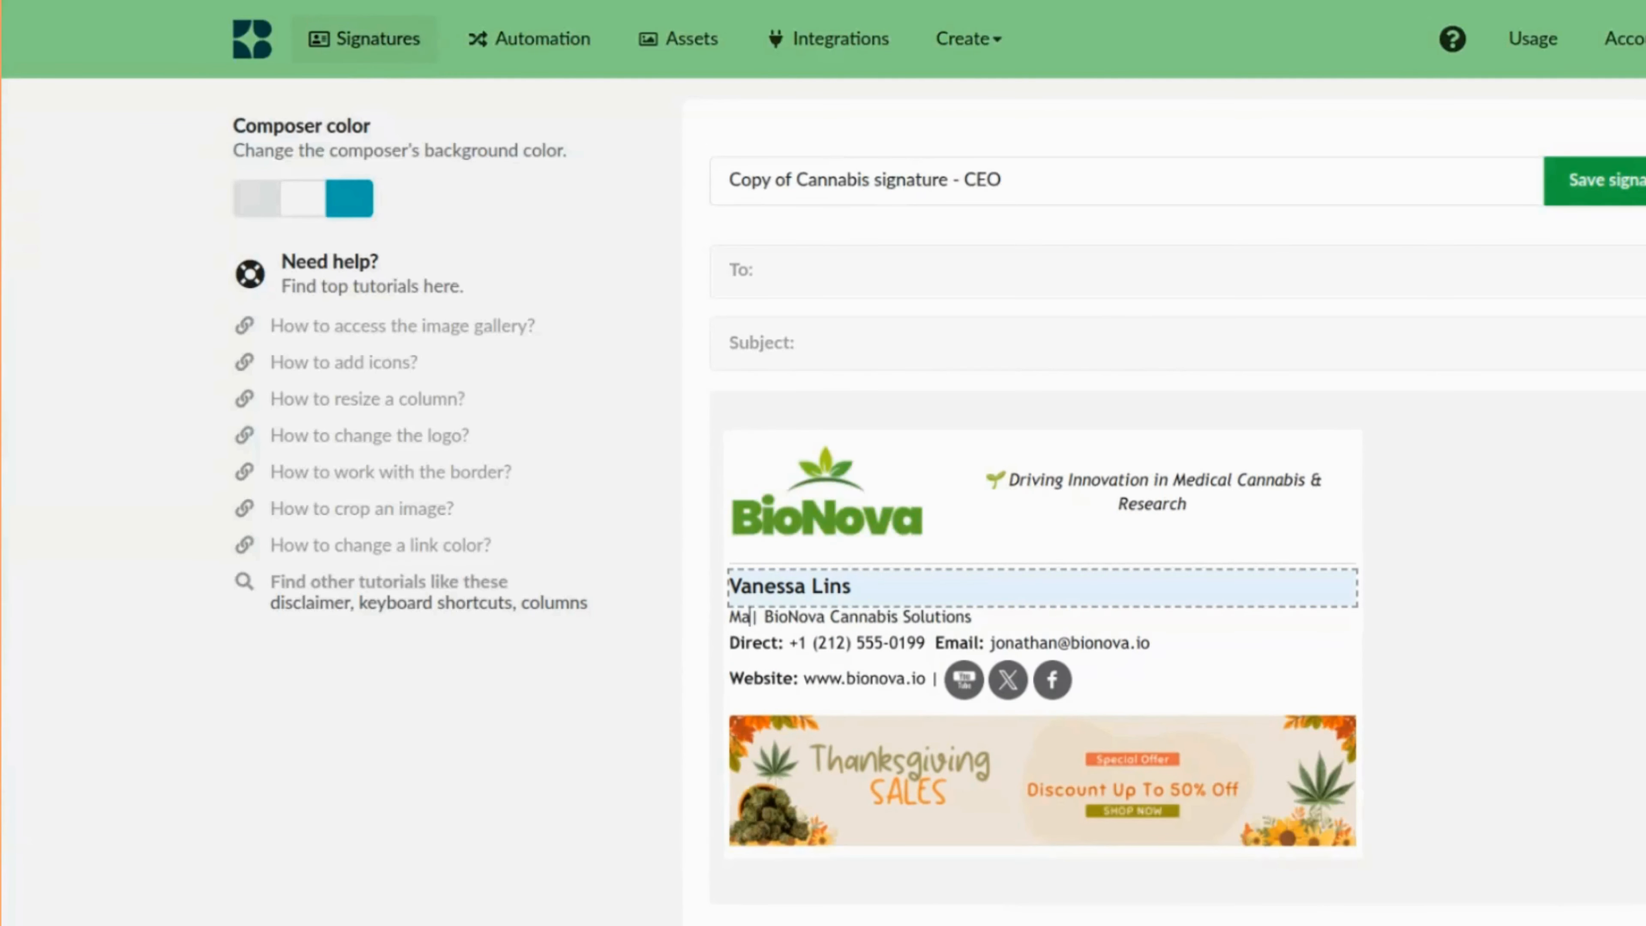
text(arketing Manager)
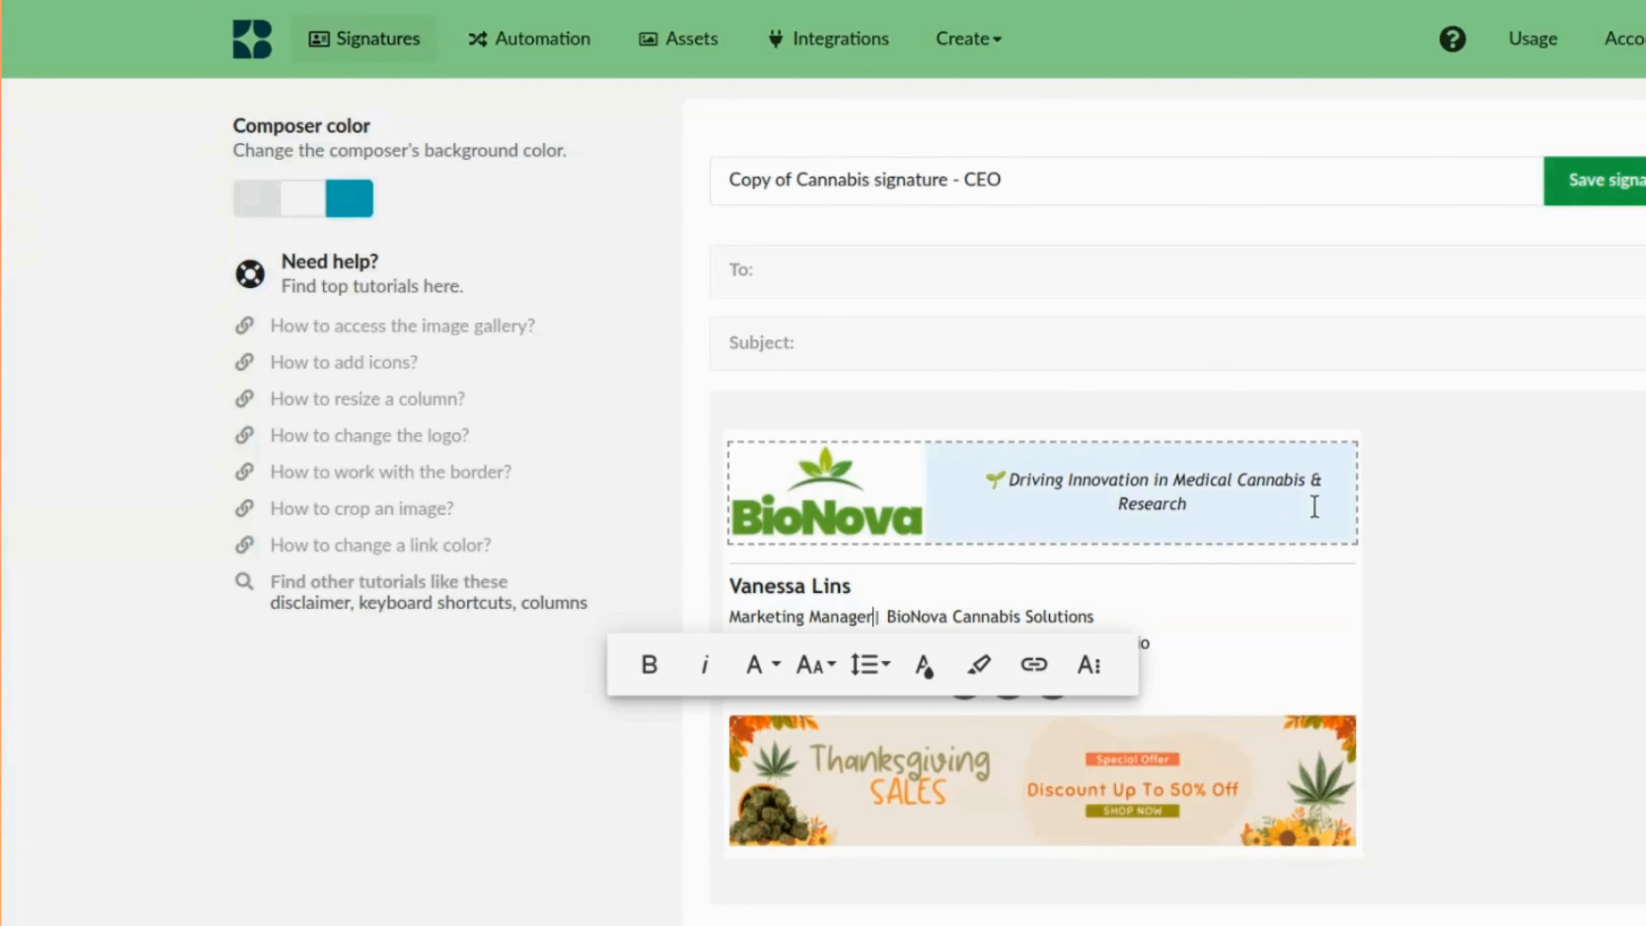
Update the email address to the new employee's and edit the last digits of the direct phone number.
double_click(1033, 642)
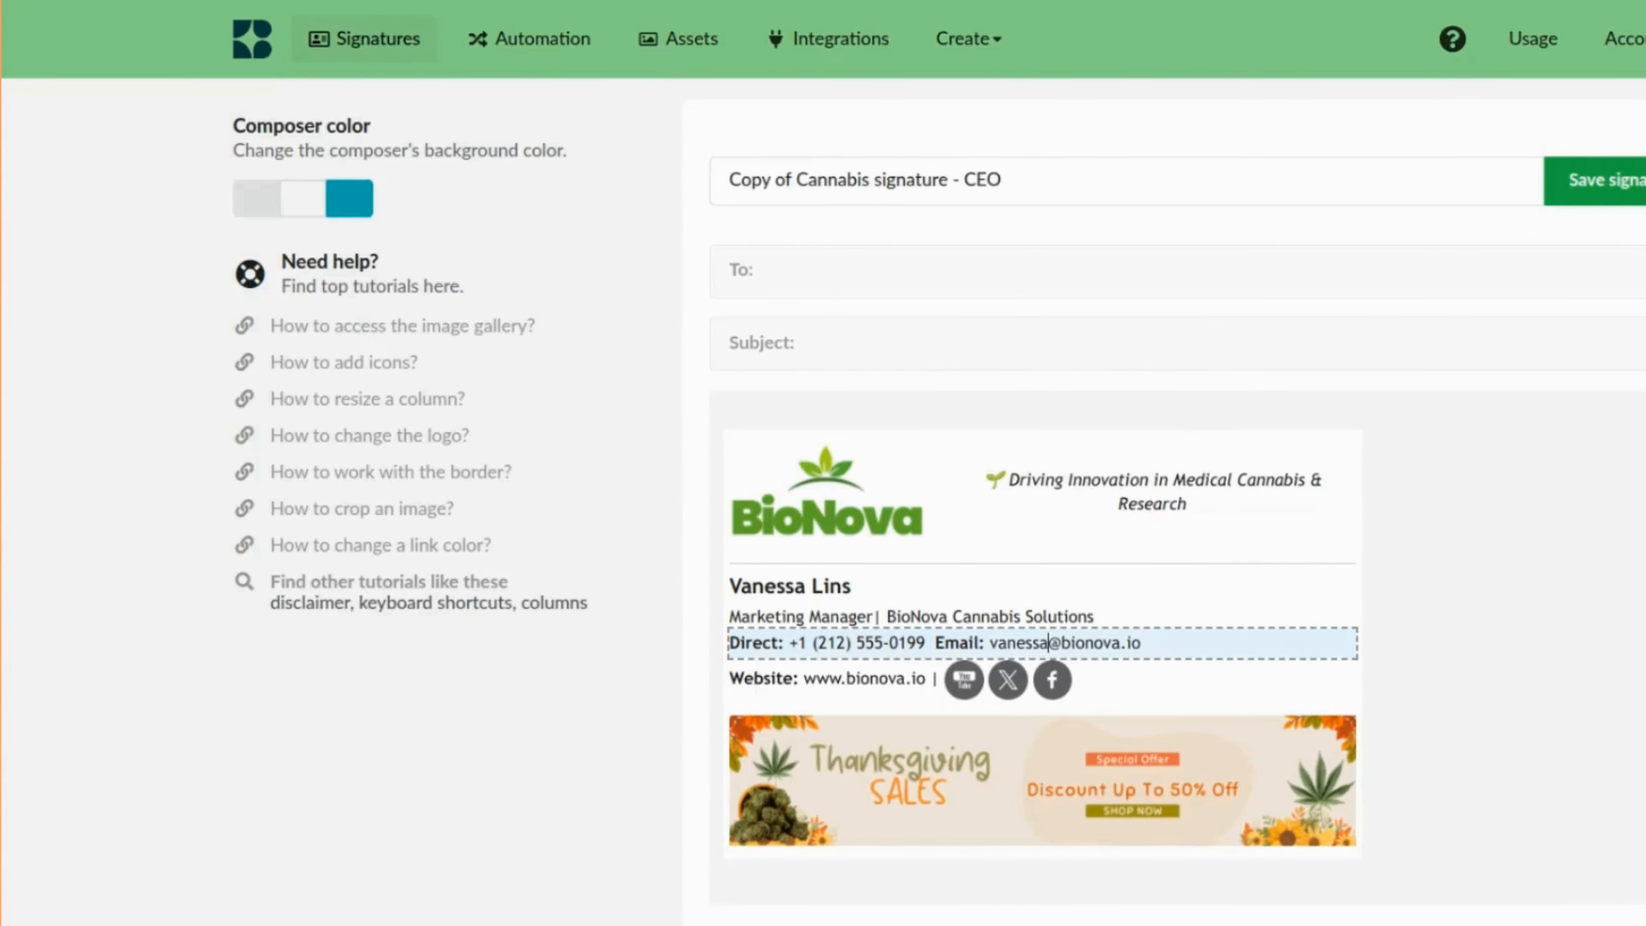
click(917, 645)
key(BackSpace)
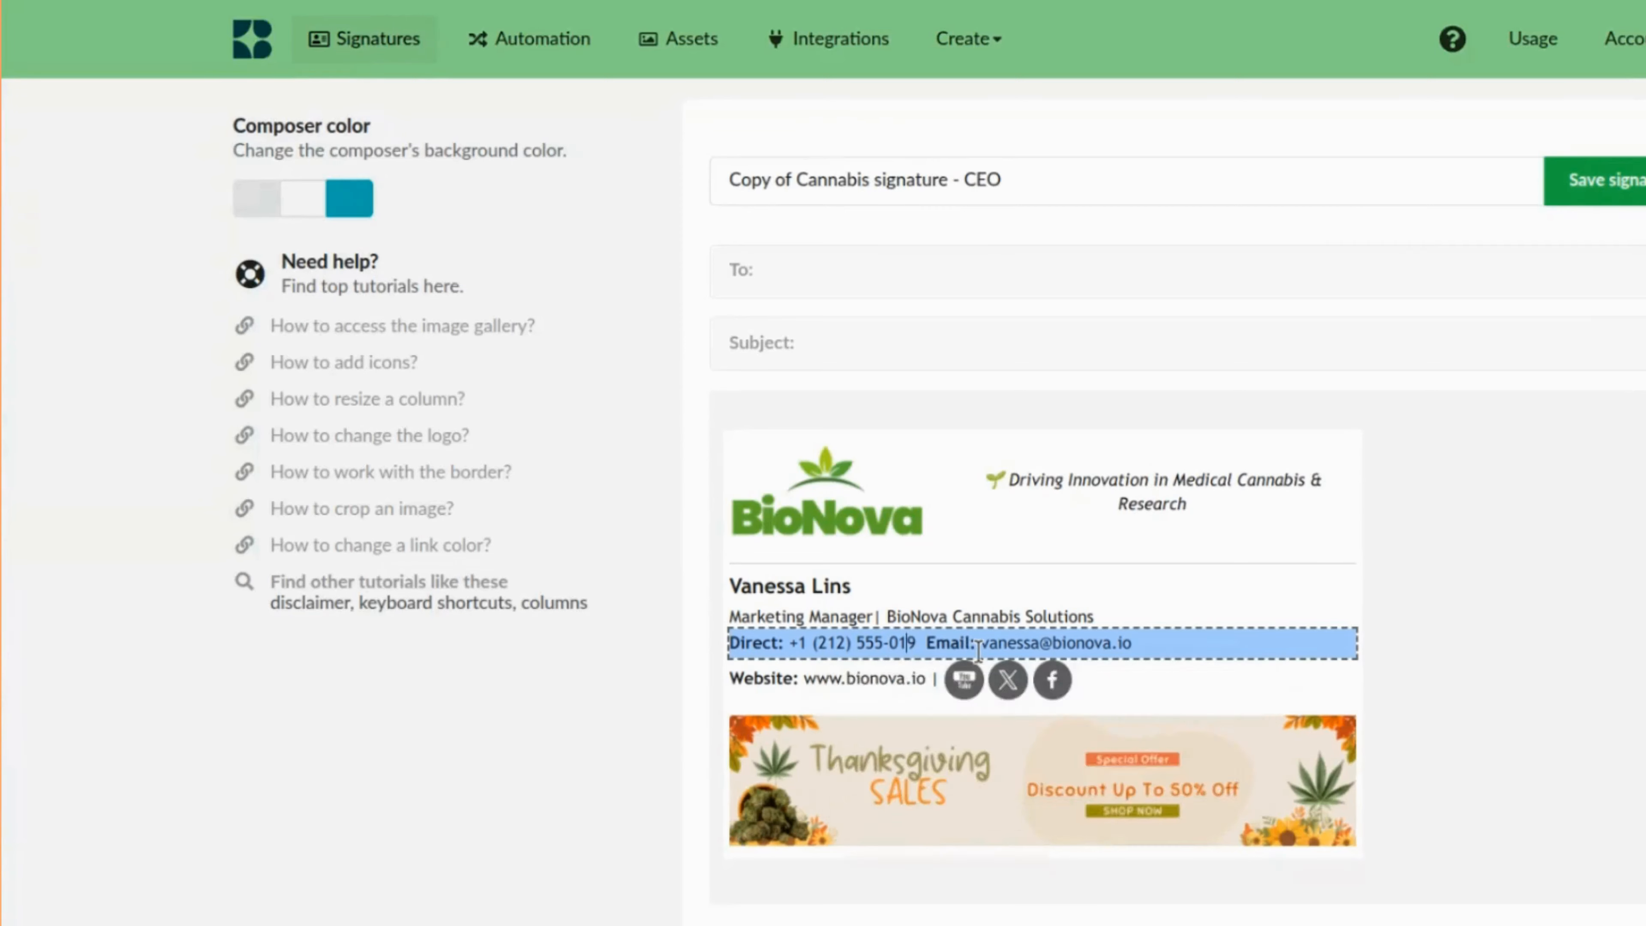
key(Delete)
text(23)
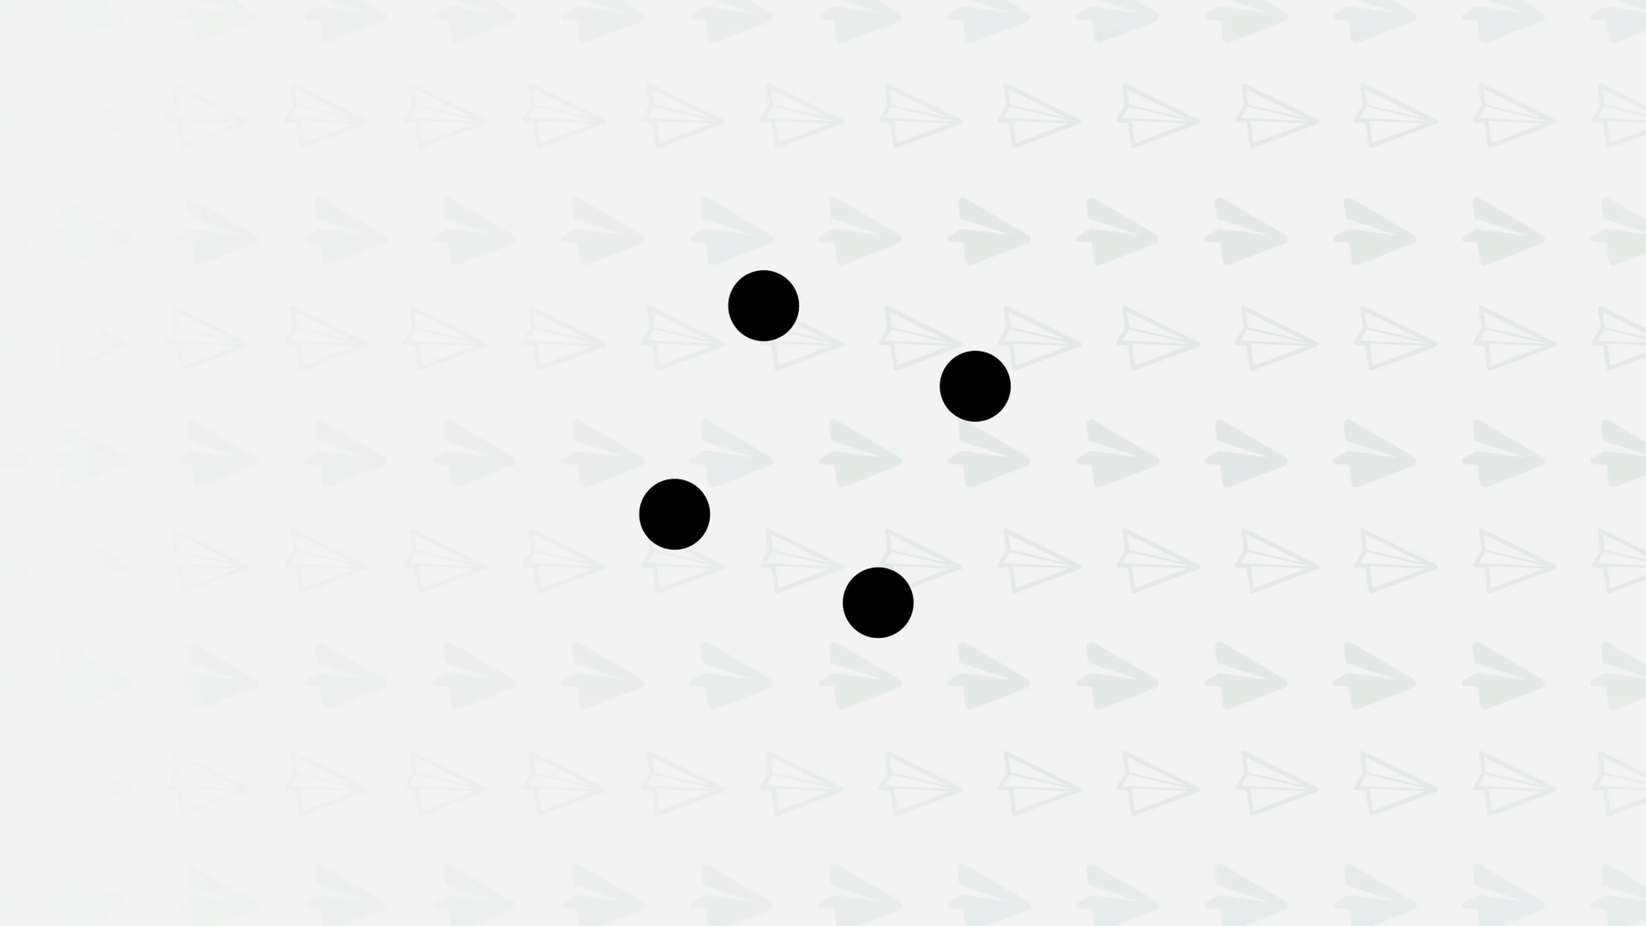